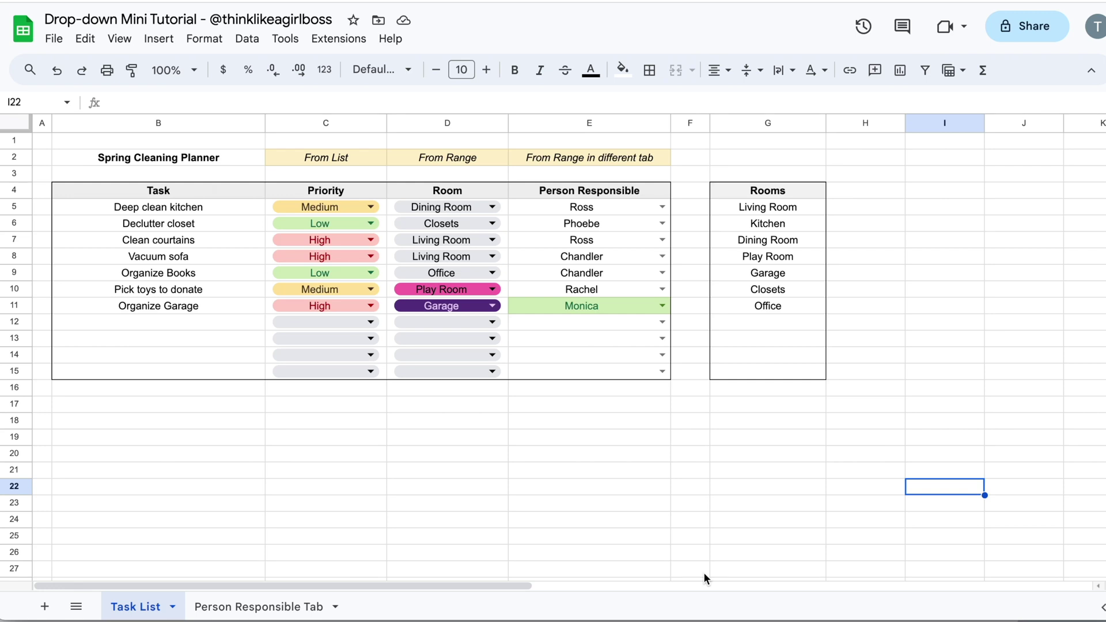
# Examine the dropdown choices in the Priority, Room and Person Responsible columns of the finished Task List
pyautogui.click(371, 206)
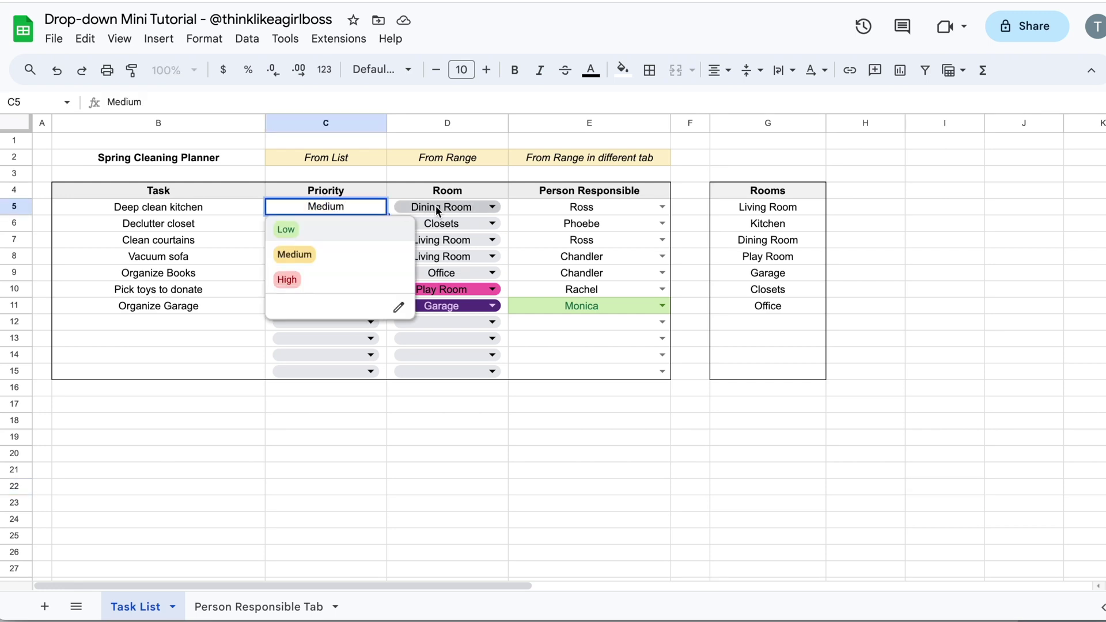
pyautogui.click(496, 207)
pyautogui.click(661, 207)
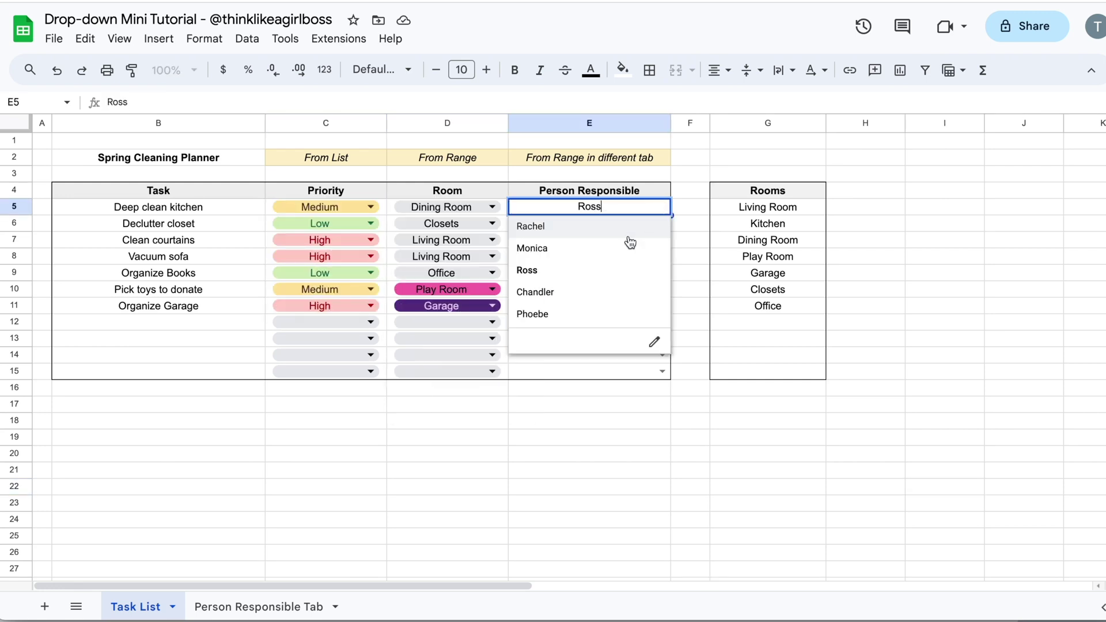
pyautogui.click(589, 453)
pyautogui.moveTo(216, 191); pyautogui.dragTo(594, 368)
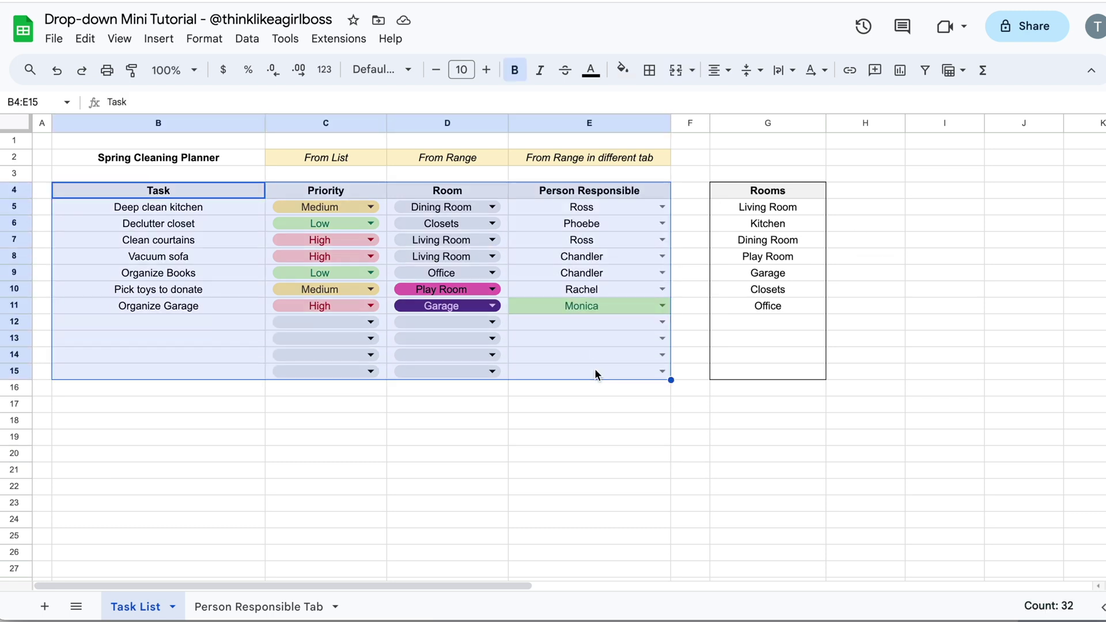
pyautogui.click(590, 419)
pyautogui.click(345, 123)
pyautogui.click(440, 124)
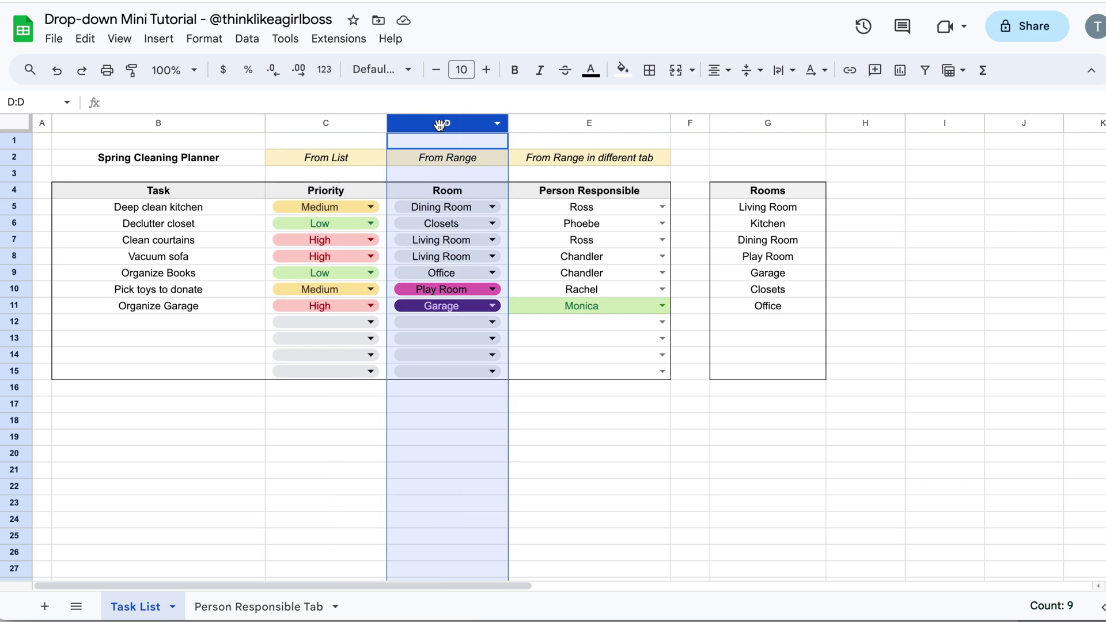
pyautogui.click(551, 126)
pyautogui.click(328, 122)
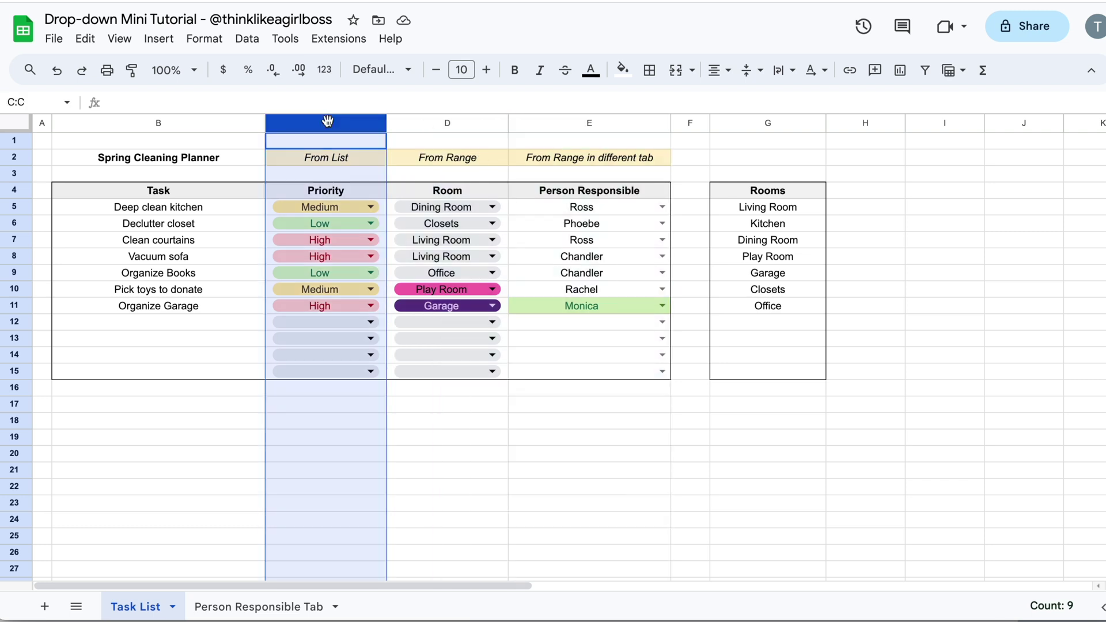
pyautogui.click(538, 209)
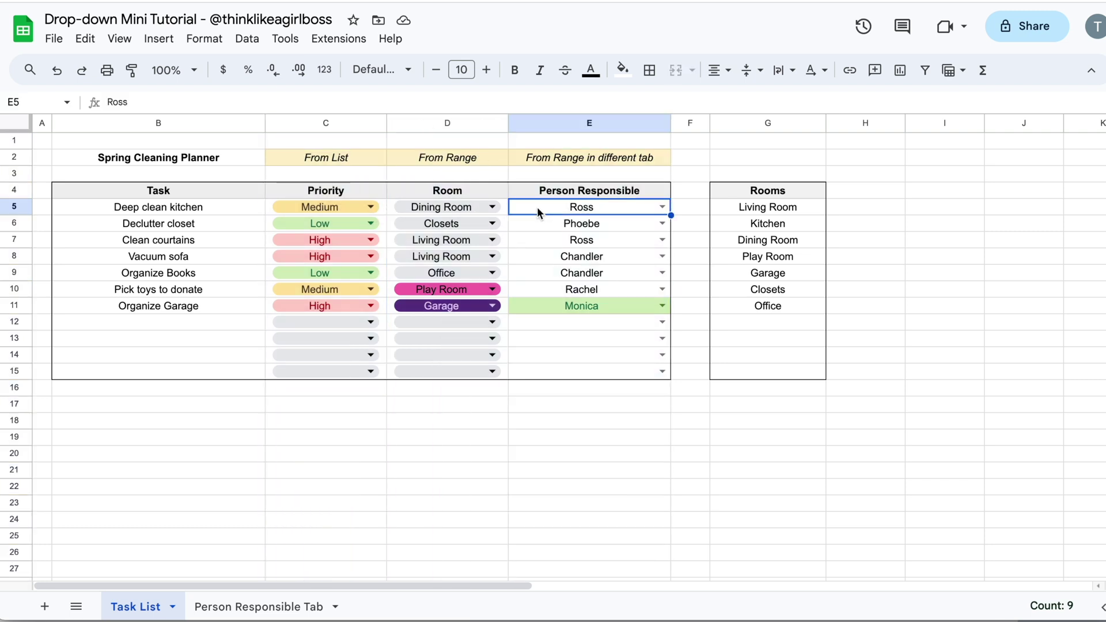
pyautogui.click(345, 206)
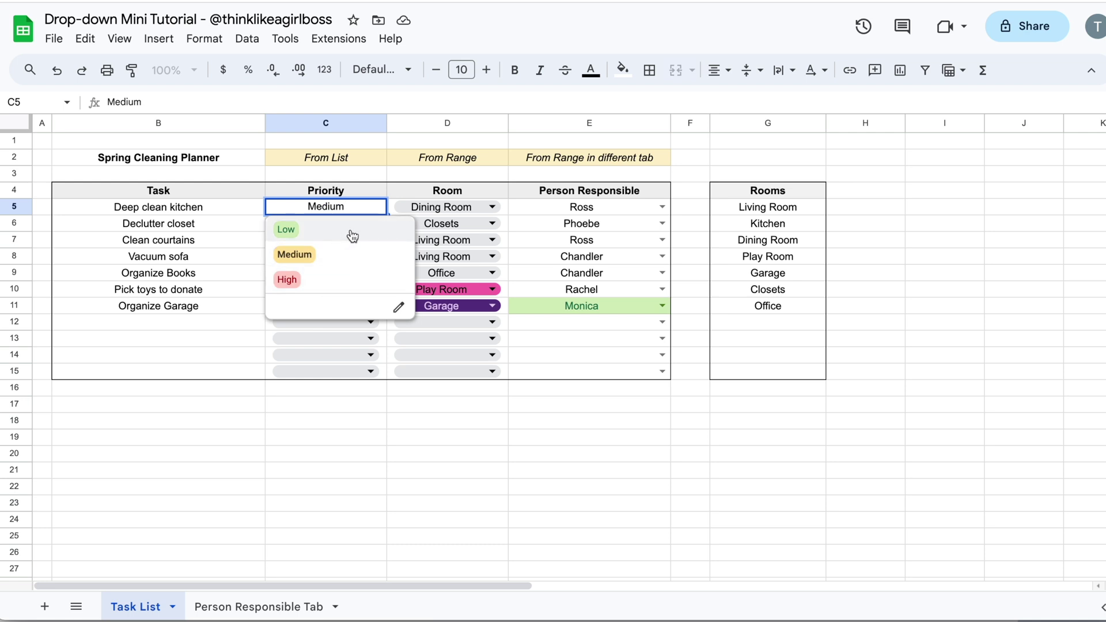
pyautogui.click(371, 160)
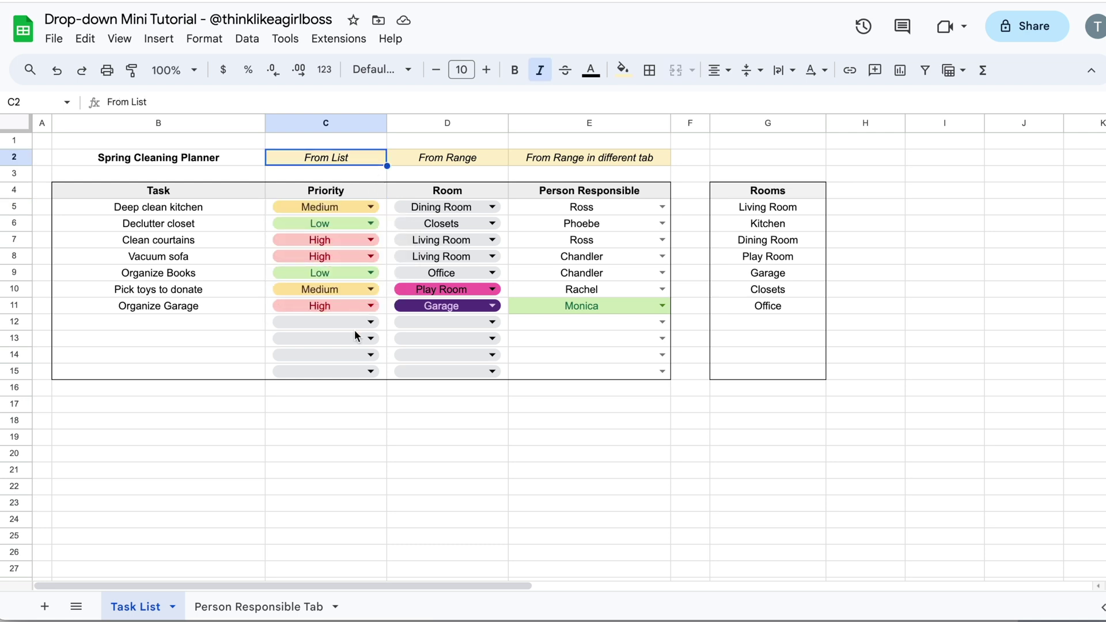
pyautogui.click(492, 207)
pyautogui.click(499, 195)
pyautogui.click(492, 206)
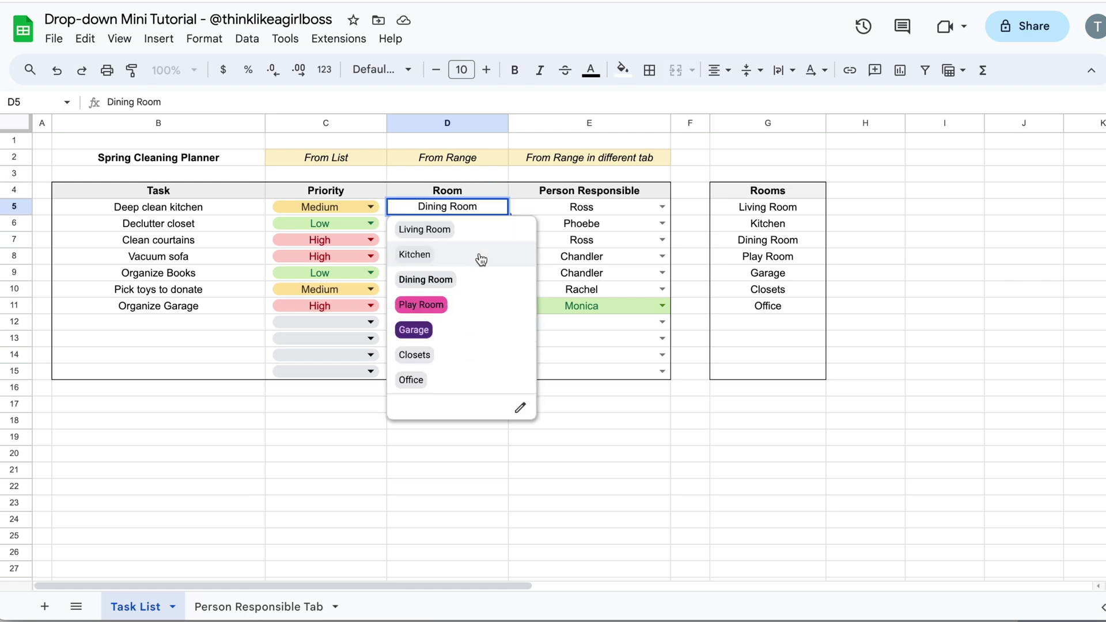
pyautogui.click(493, 172)
# Add "New element" to the Rooms list in G12 and check the Room dropdown choices for Deep clean kitchen
pyautogui.moveTo(792, 203); pyautogui.dragTo(773, 378)
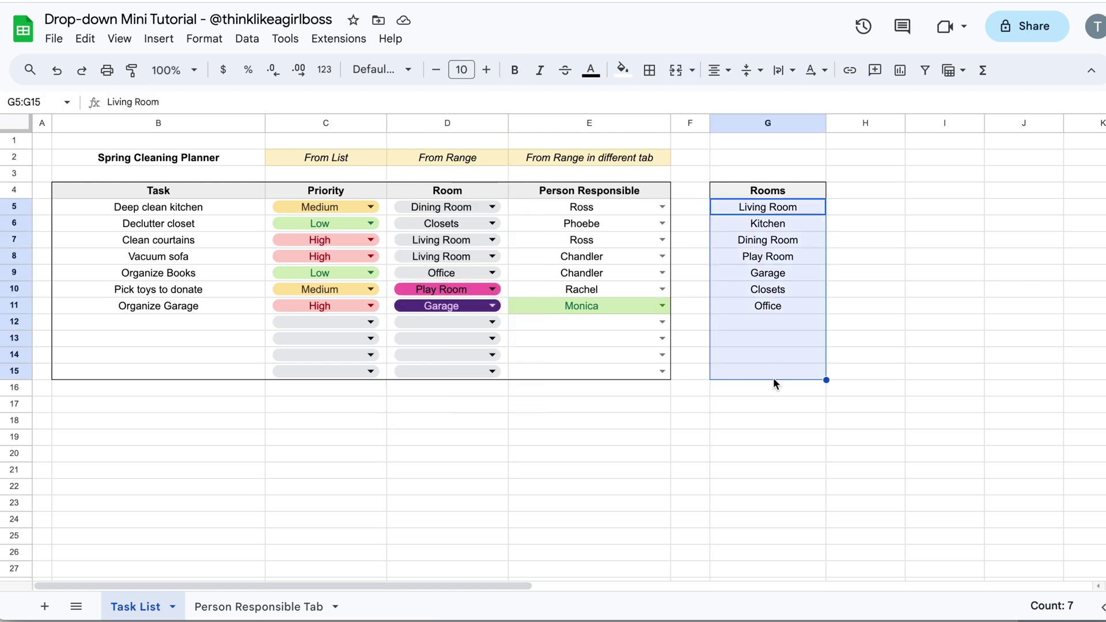
pyautogui.click(798, 324)
pyautogui.write('New element')
pyautogui.click(492, 207)
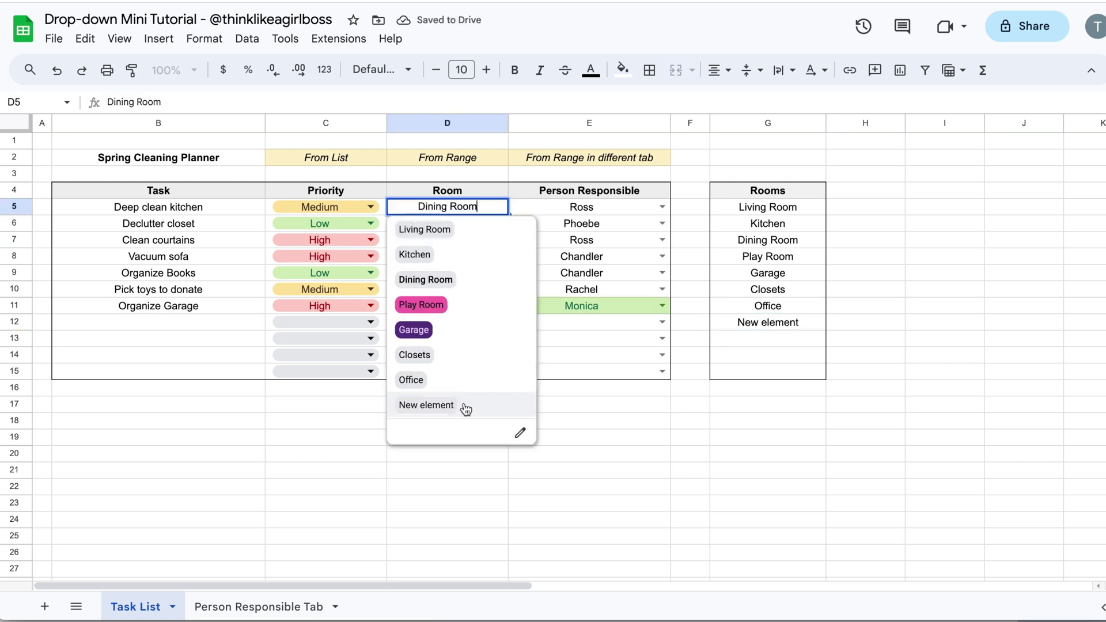
pyautogui.click(864, 290)
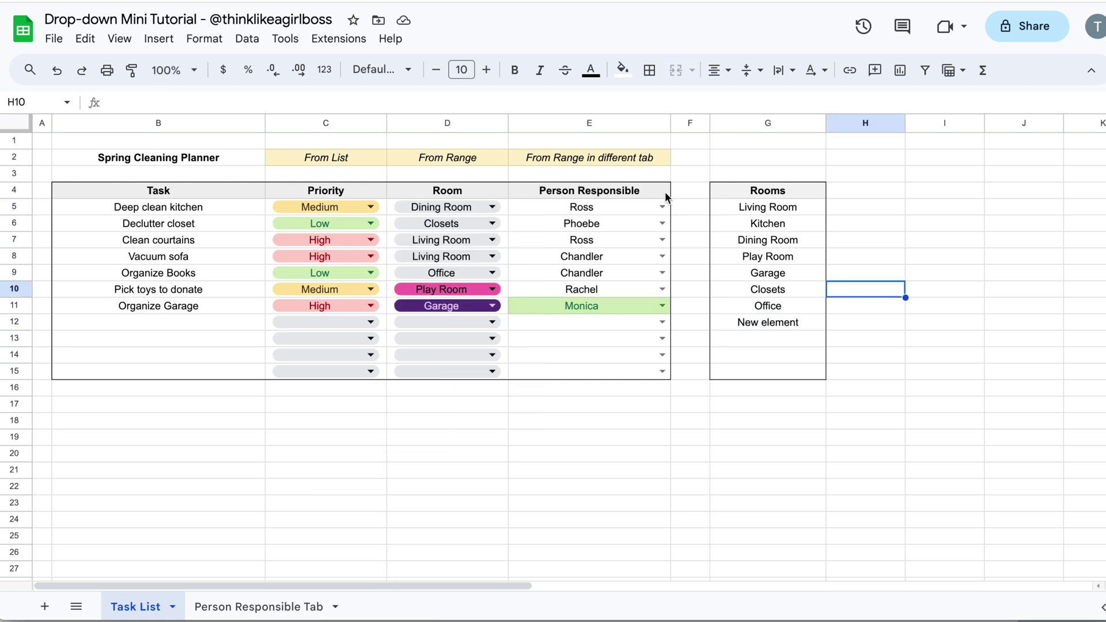
# Check the Person Responsible choices in E5, and add "New Name" in B9 of the Person Responsible Tab sheet's list
pyautogui.click(663, 207)
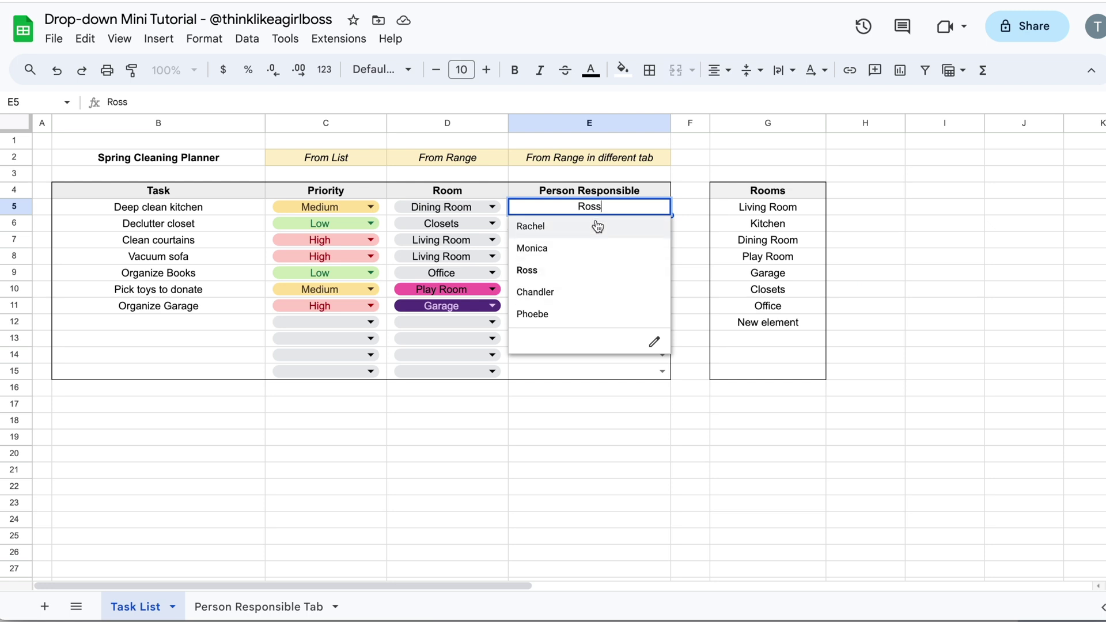
pyautogui.click(707, 148)
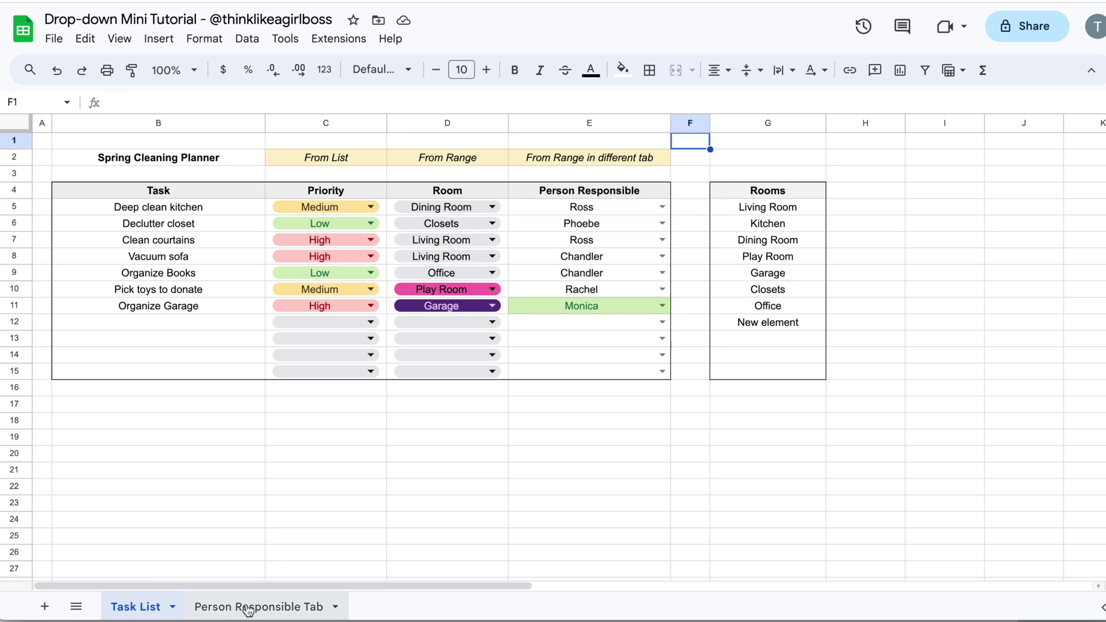
pyautogui.click(262, 608)
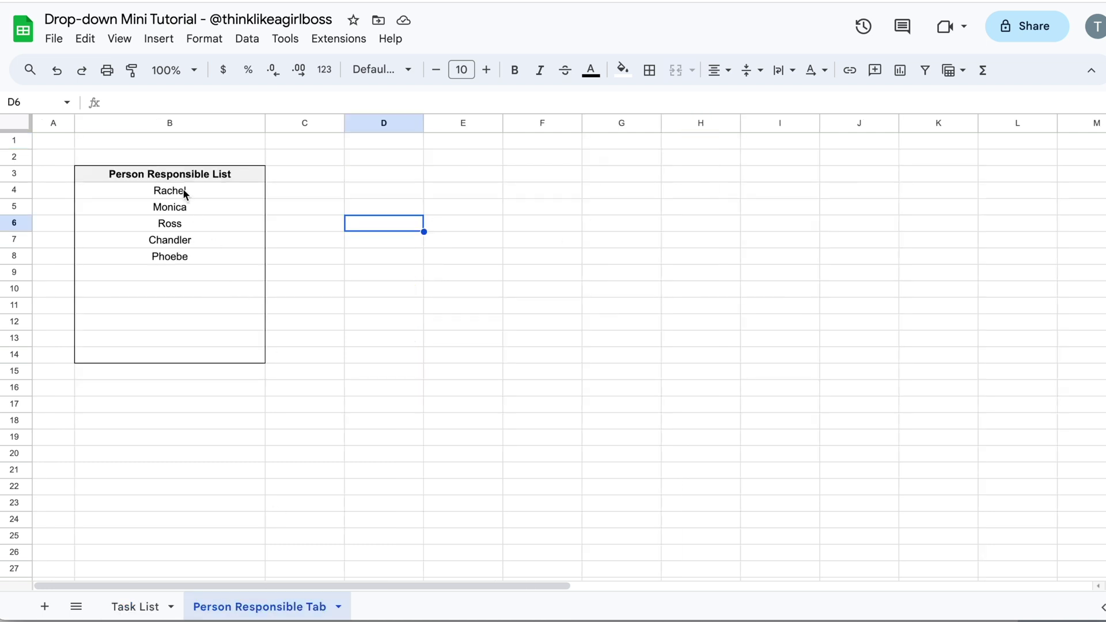
pyautogui.moveTo(185, 192); pyautogui.dragTo(177, 348)
pyautogui.click(153, 272)
pyautogui.write('New Name')
pyautogui.press('Return')
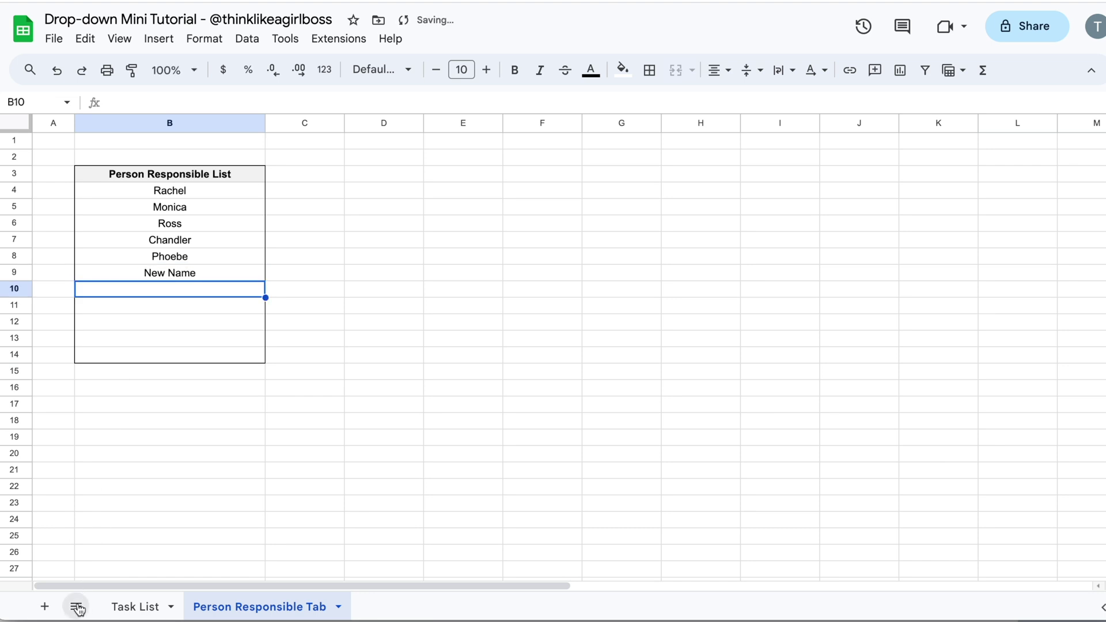
# Assign "New Name" as the person responsible for Organize Books on the Task List sheet
pyautogui.click(135, 607)
pyautogui.click(663, 272)
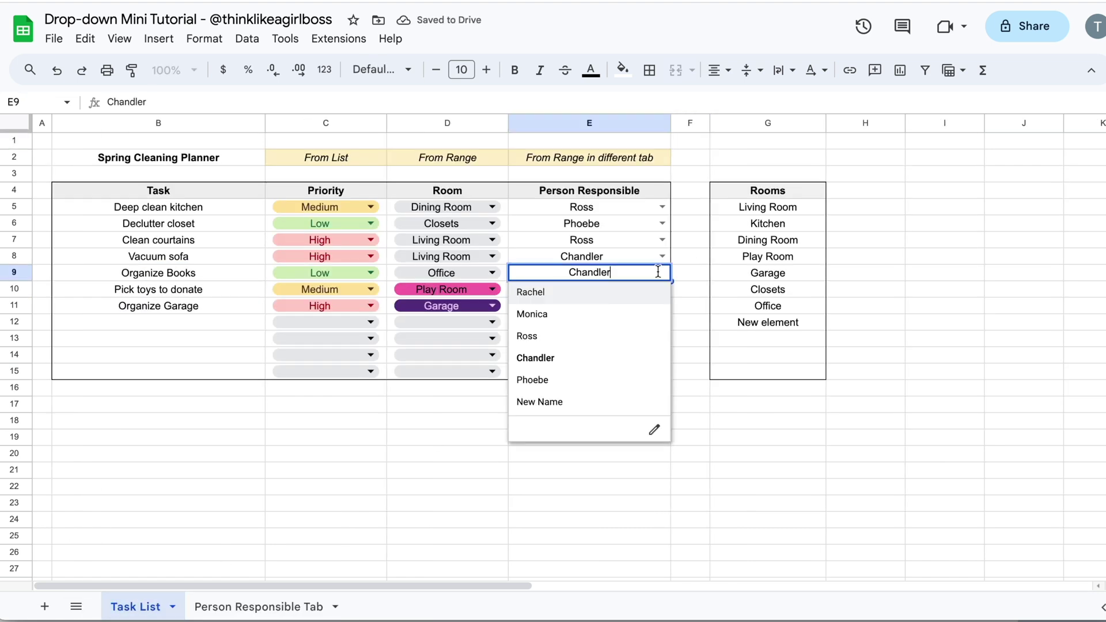
pyautogui.click(594, 405)
pyautogui.click(818, 423)
pyautogui.click(881, 388)
pyautogui.click(340, 122)
pyautogui.click(412, 122)
pyautogui.click(561, 123)
pyautogui.click(716, 369)
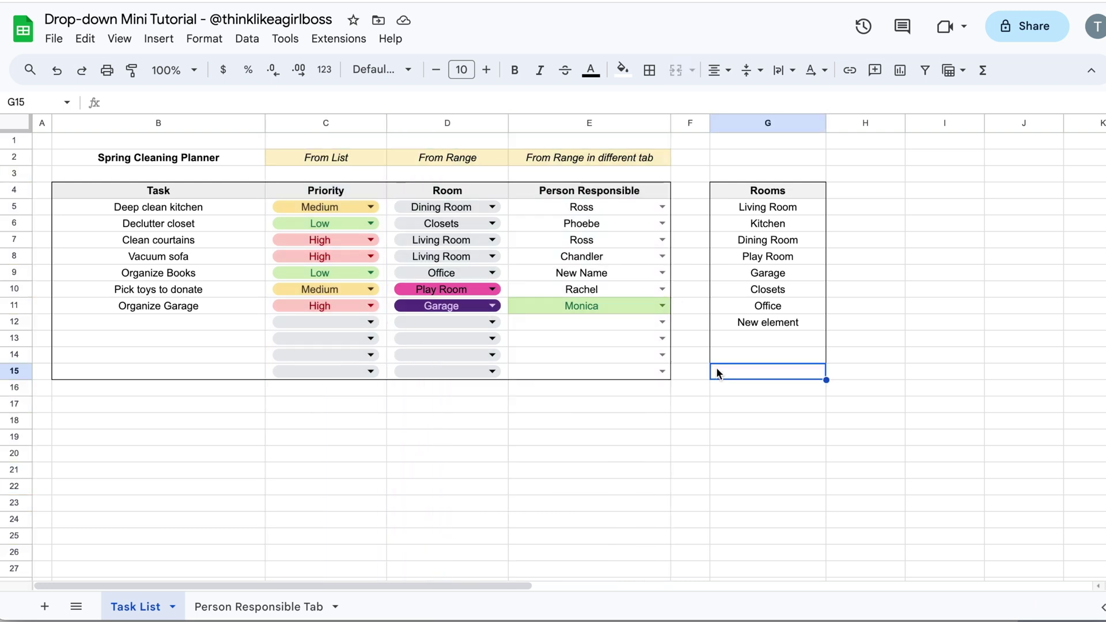
pyautogui.click(714, 421)
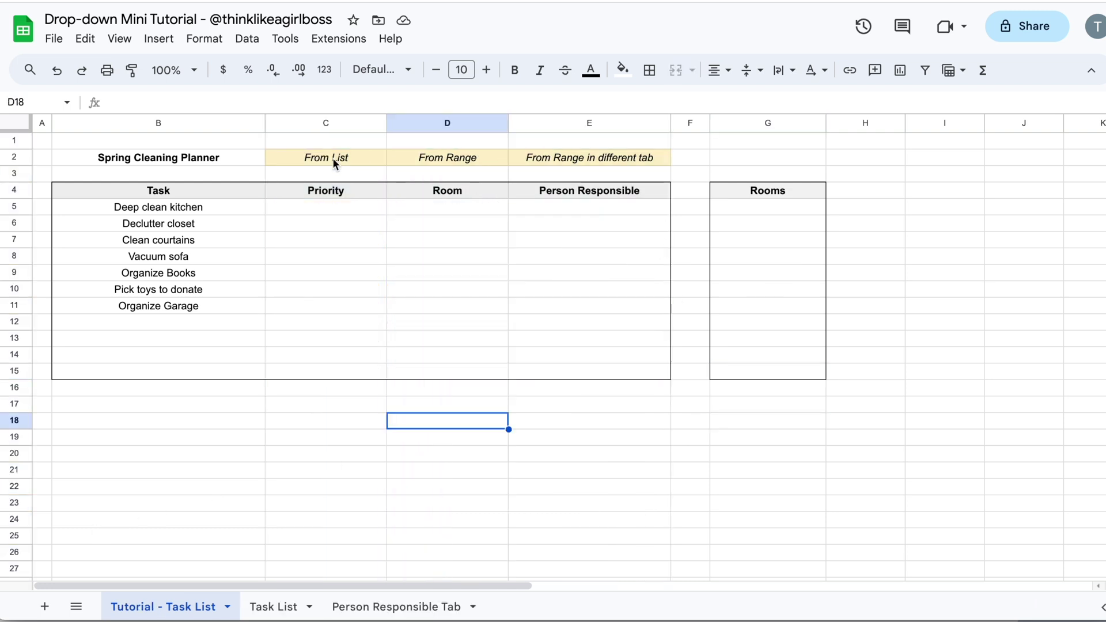
pyautogui.moveTo(329, 209); pyautogui.dragTo(569, 358)
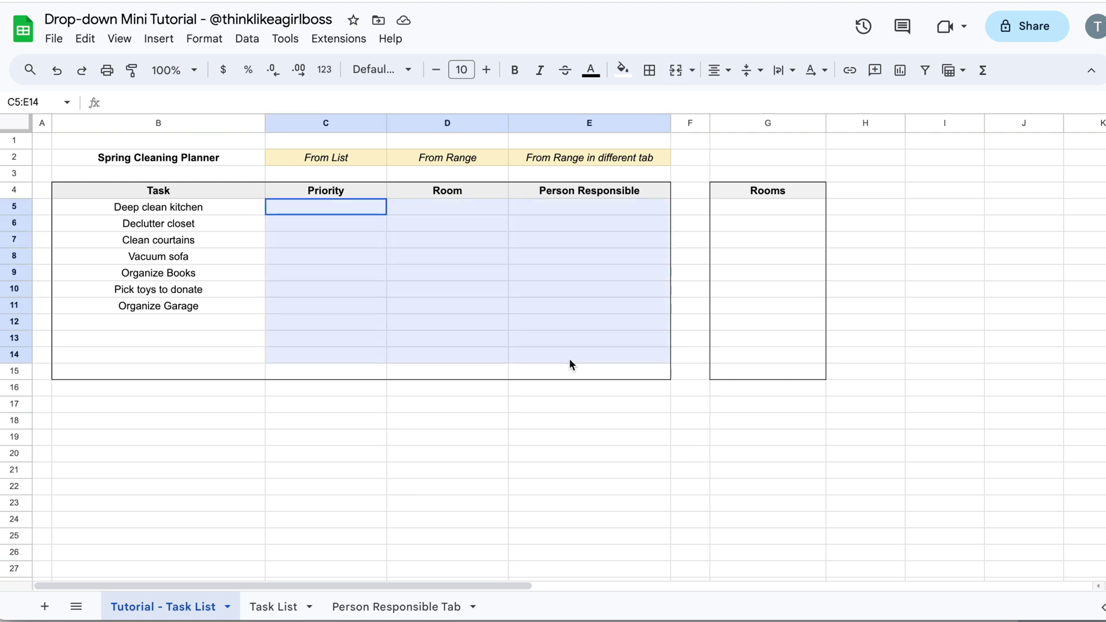
pyautogui.click(745, 245)
pyautogui.moveTo(362, 207); pyautogui.dragTo(576, 371)
pyautogui.moveTo(332, 208); pyautogui.dragTo(333, 367)
pyautogui.click(455, 208)
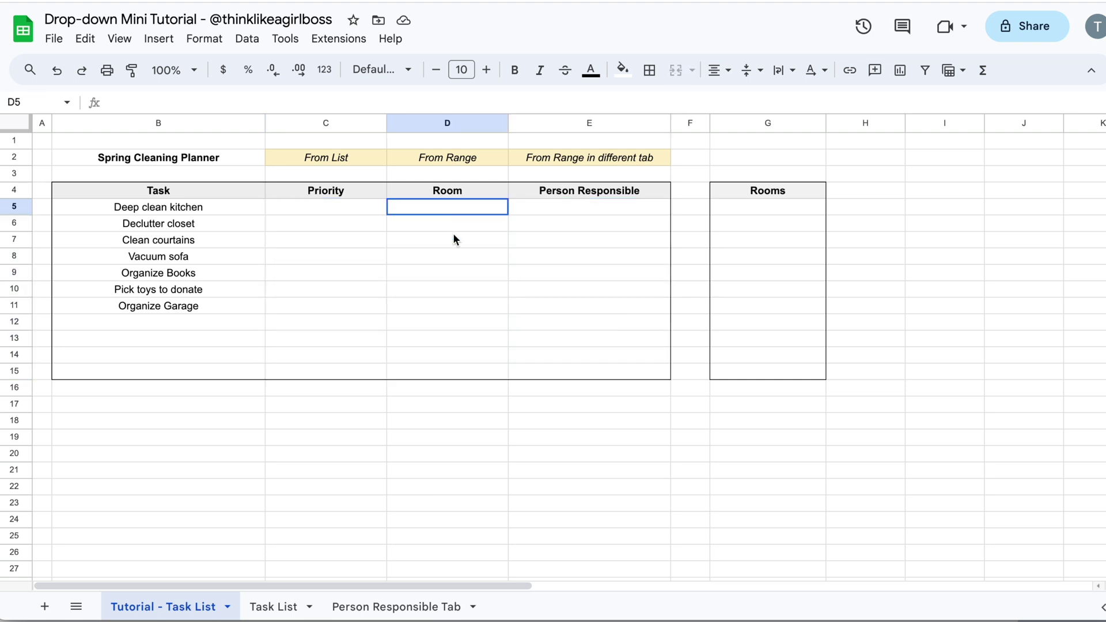
pyautogui.moveTo(455, 239); pyautogui.dragTo(454, 377)
pyautogui.moveTo(582, 211); pyautogui.dragTo(583, 369)
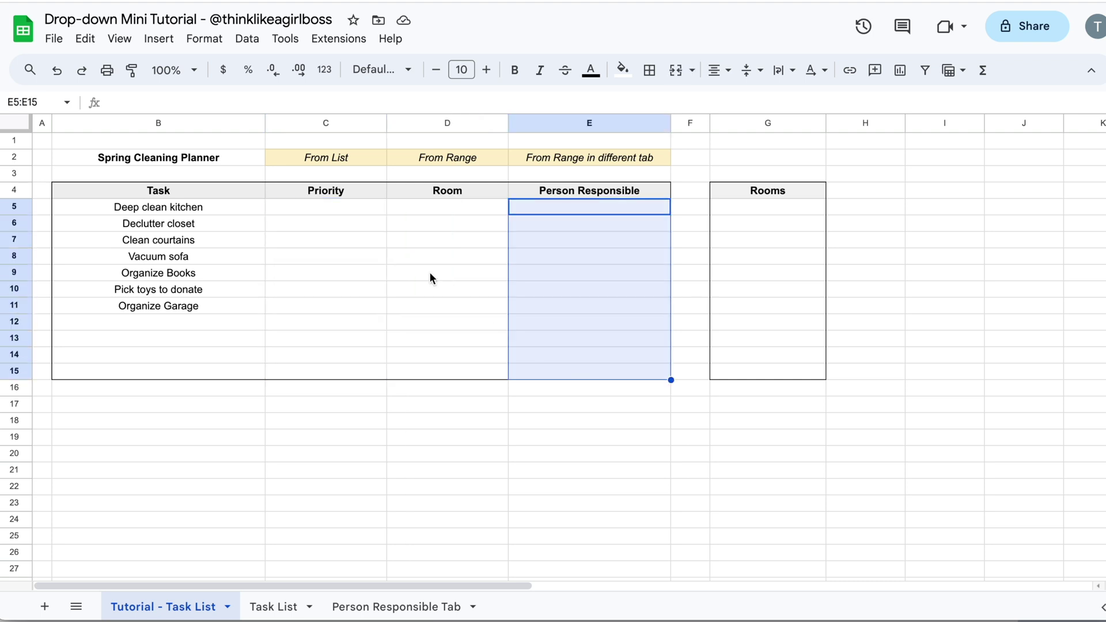
# Insert a dropdown in cell C5, the Priority of Deep clean kitchen, on the Tutorial - Task List sheet
pyautogui.click(337, 206)
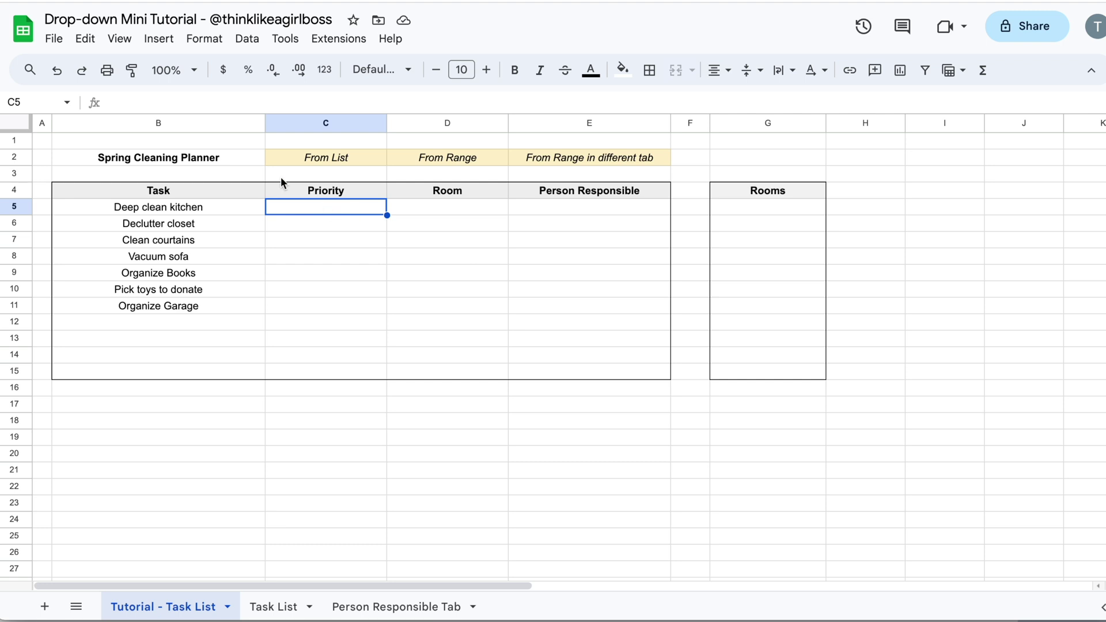
pyautogui.click(163, 45)
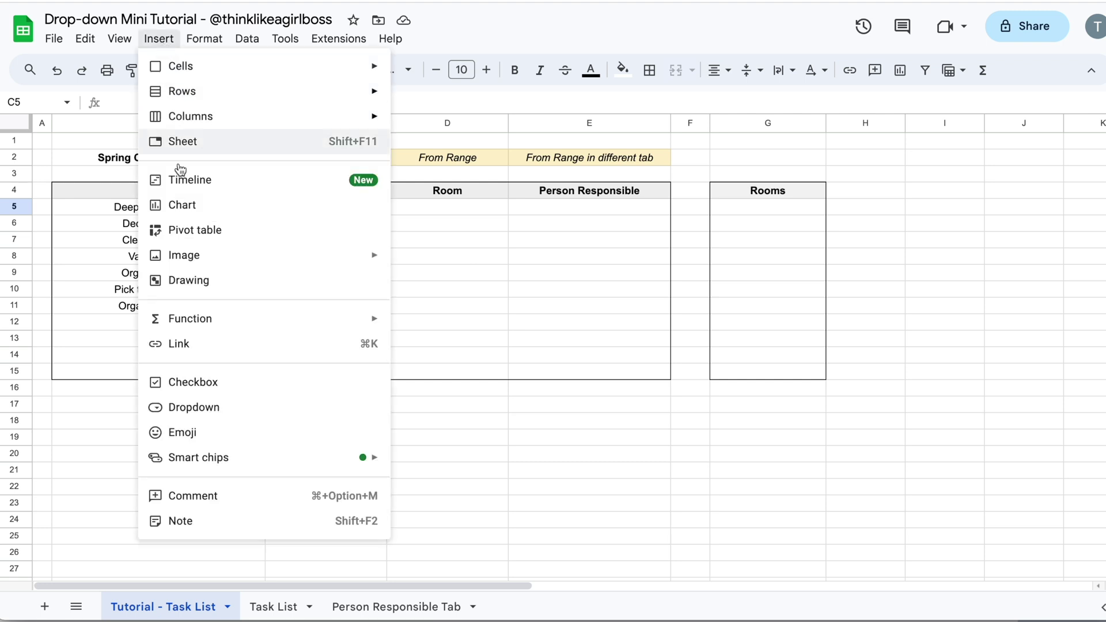
pyautogui.click(266, 410)
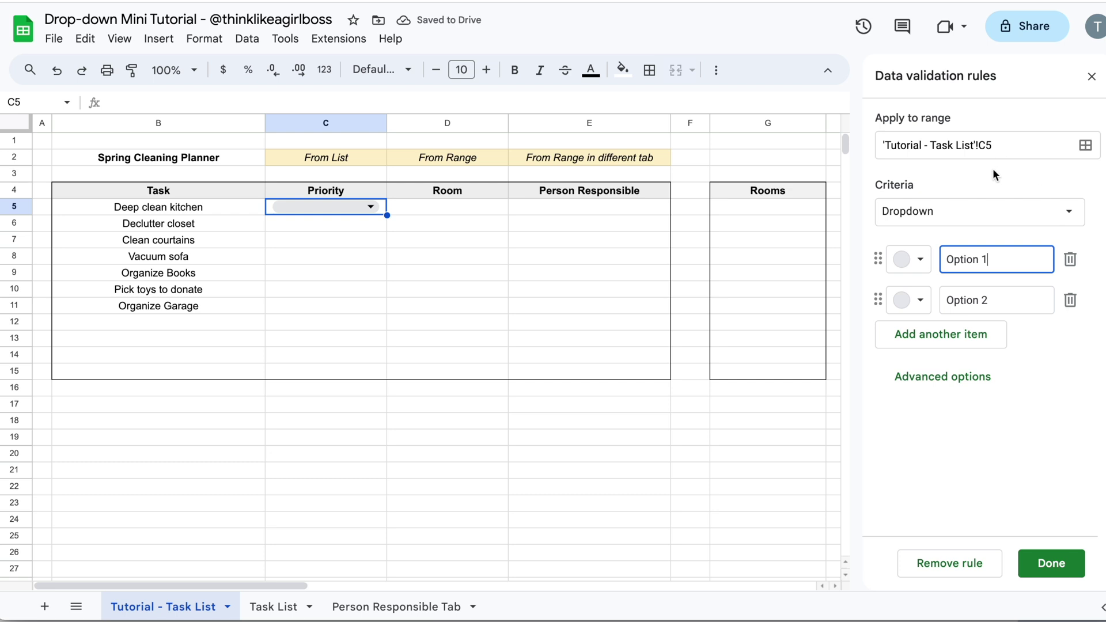
# Set the C5 dropdown's options to Low, Medium and High, and check the choices it offers
pyautogui.moveTo(1003, 259); pyautogui.dragTo(943, 259)
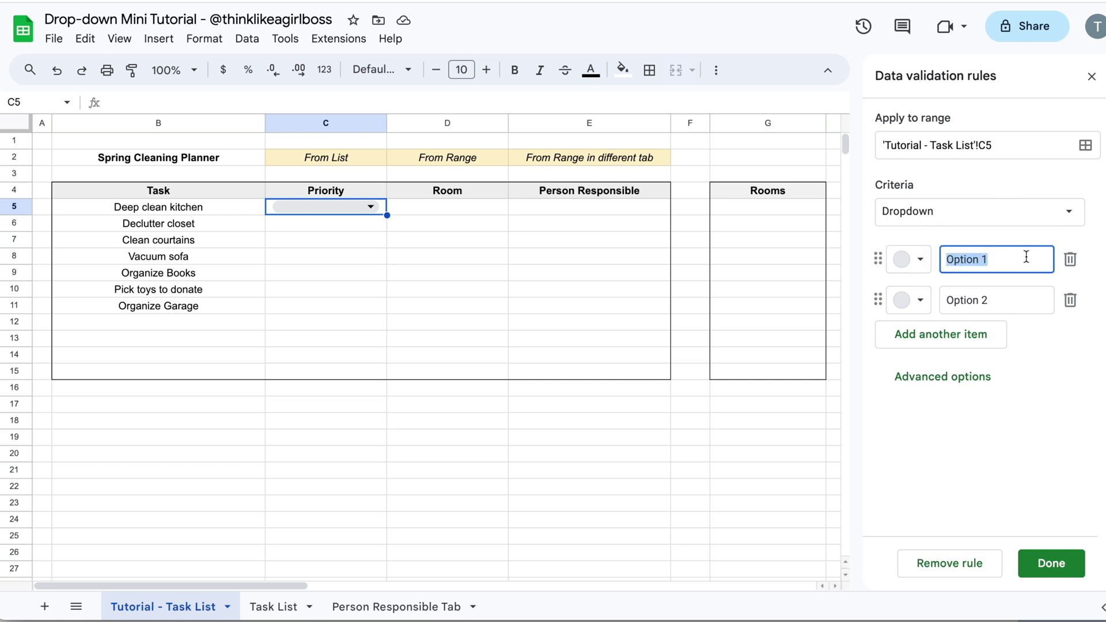
pyautogui.write('Low')
pyautogui.press('Tab')
pyautogui.write('Medium')
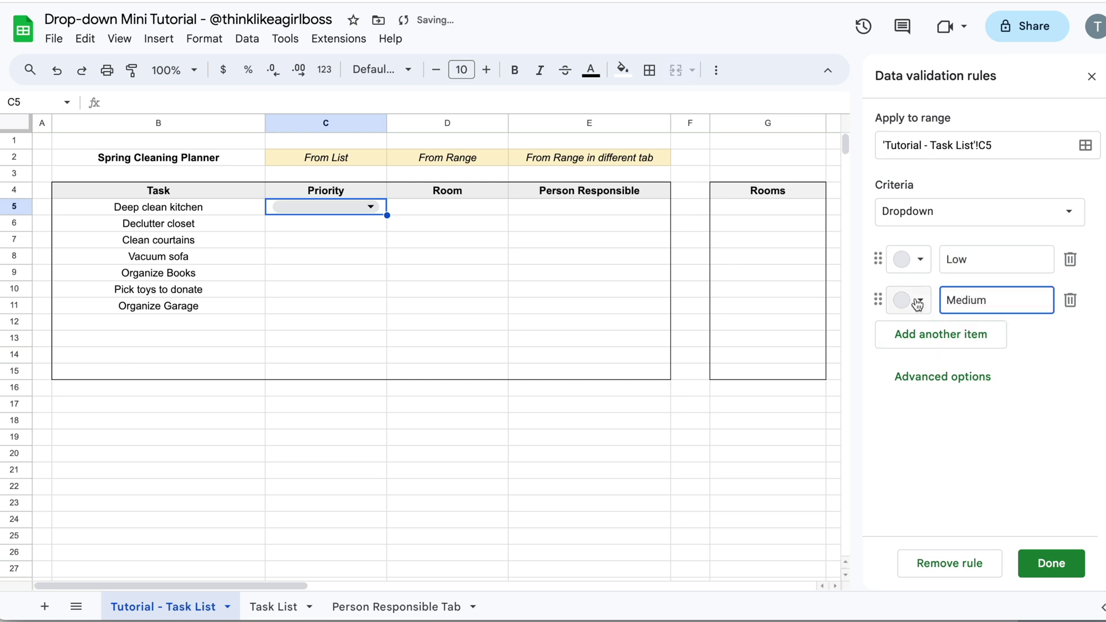
pyautogui.click(942, 335)
pyautogui.write('High')
pyautogui.click(370, 208)
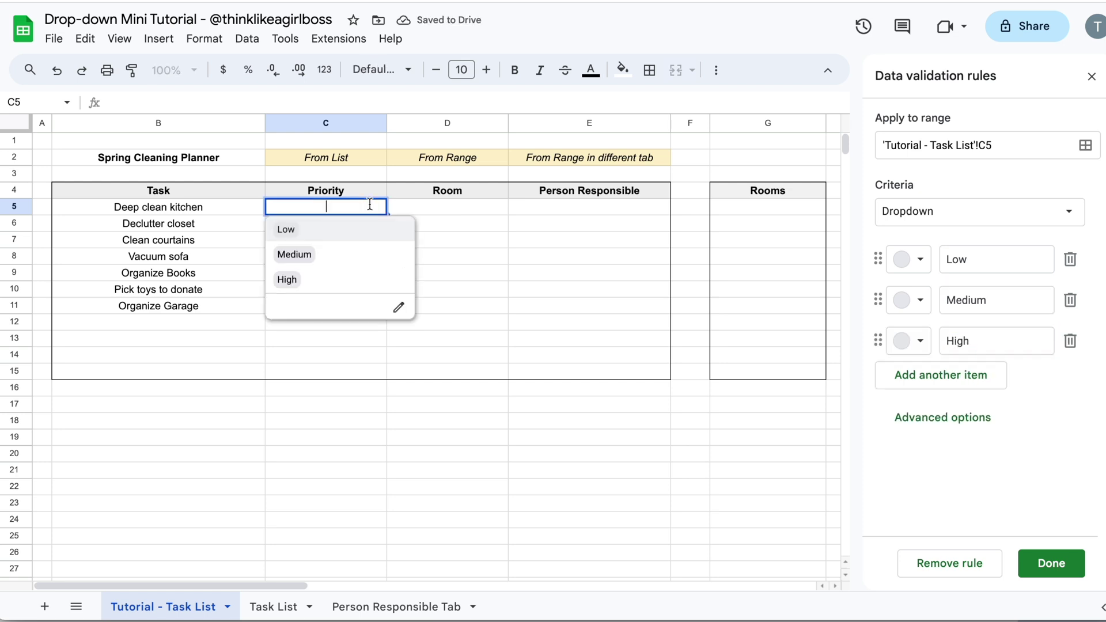
pyautogui.click(444, 210)
pyautogui.click(372, 206)
pyautogui.click(461, 225)
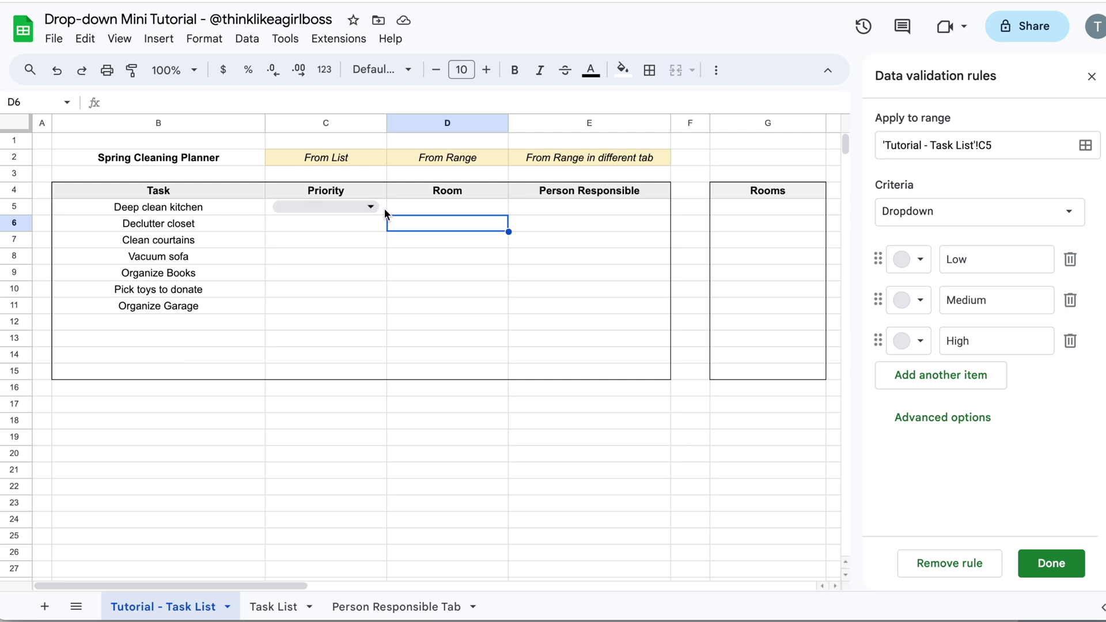
pyautogui.click(384, 209)
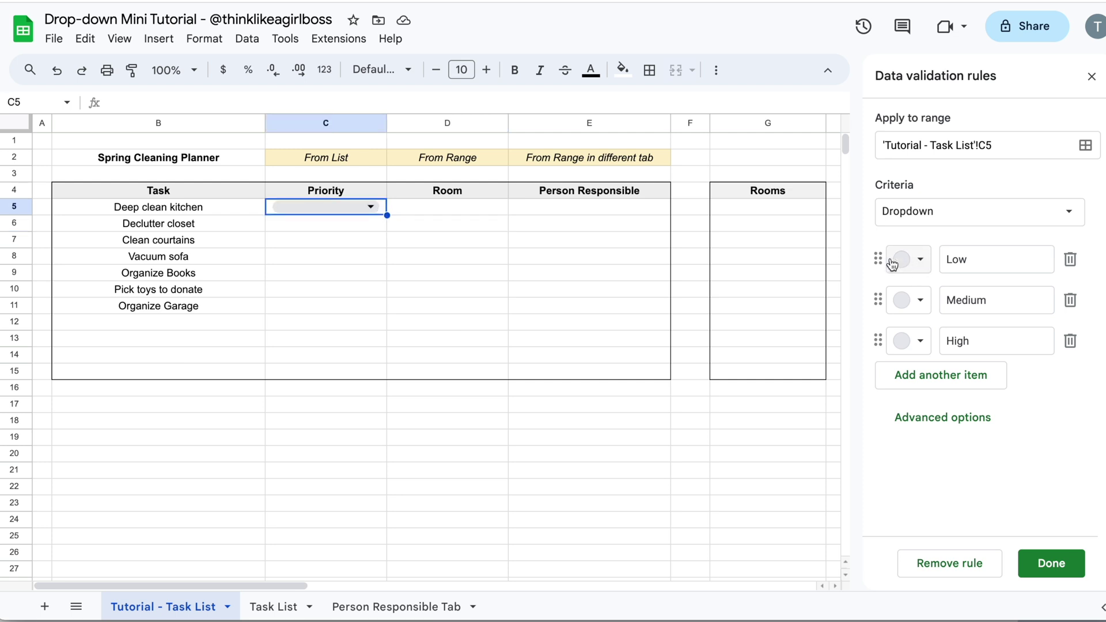
# Colour the Low option light green, Medium light yellow and High light red, then save and close the validation rule
pyautogui.click(921, 262)
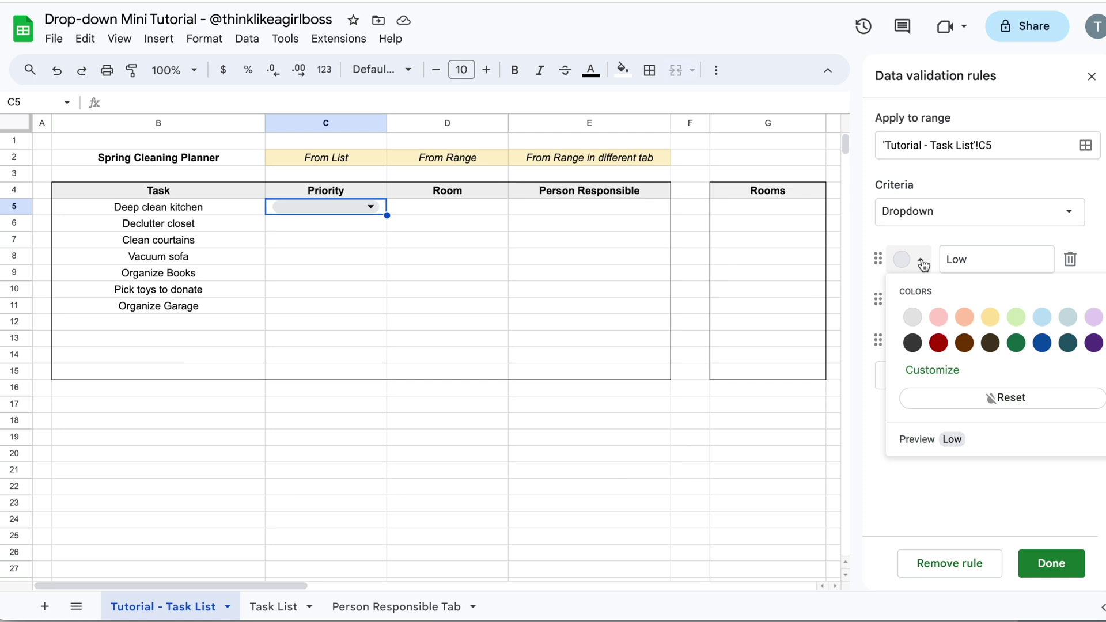
pyautogui.click(1015, 318)
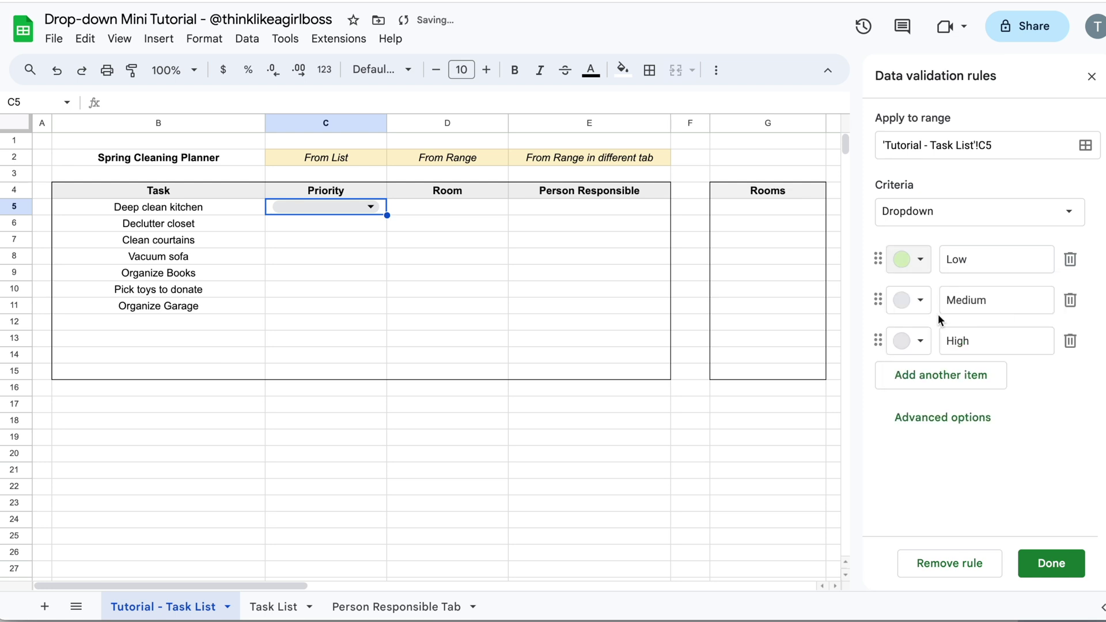
pyautogui.click(920, 301)
pyautogui.click(990, 357)
pyautogui.click(927, 345)
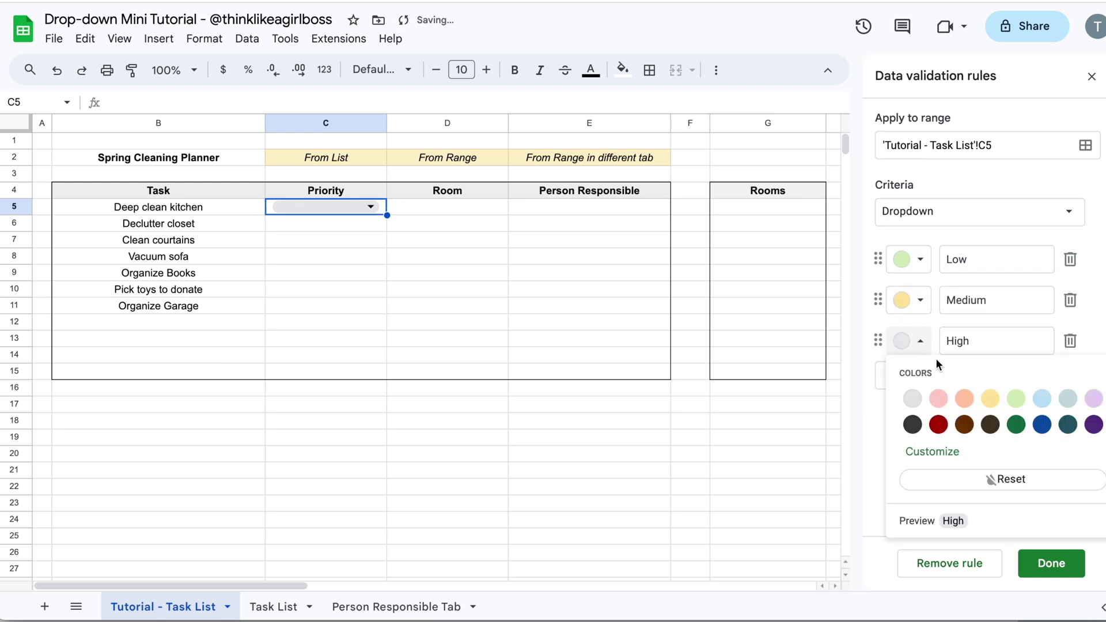
pyautogui.click(938, 399)
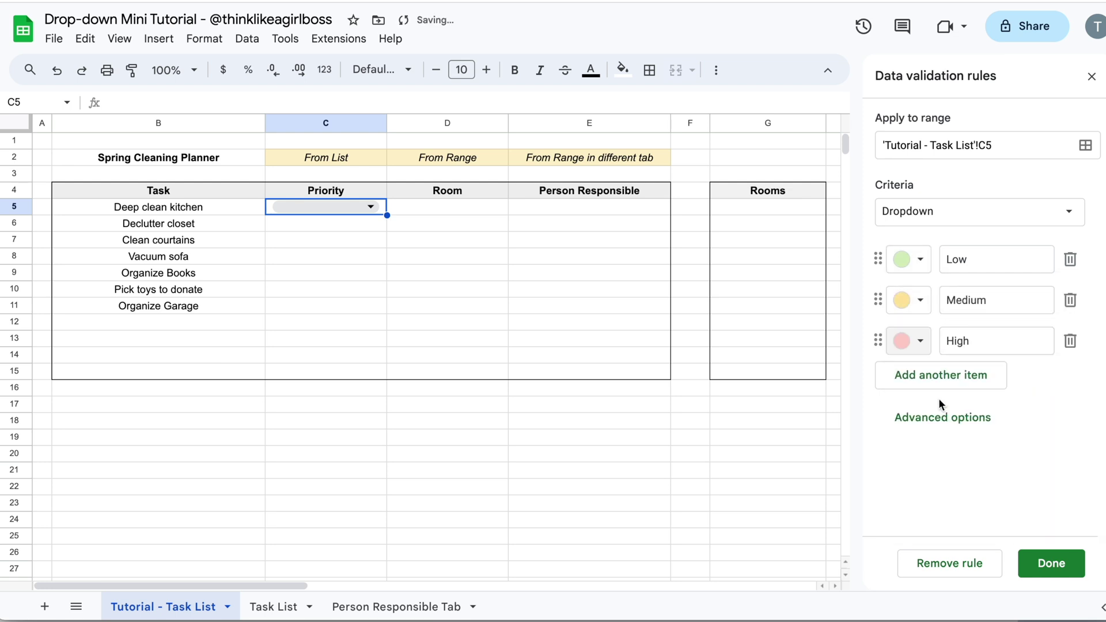
pyautogui.click(1047, 567)
pyautogui.click(1091, 76)
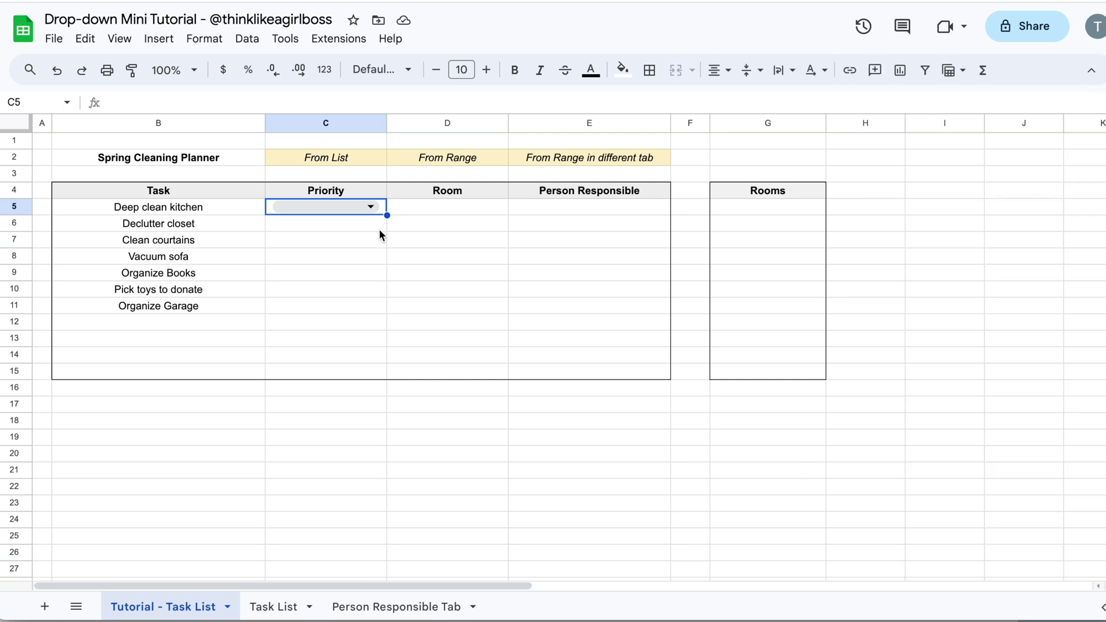
# Try Low and Medium in the Deep clean kitchen priority dropdown, and set it to High
pyautogui.click(371, 207)
pyautogui.click(332, 233)
pyautogui.click(369, 208)
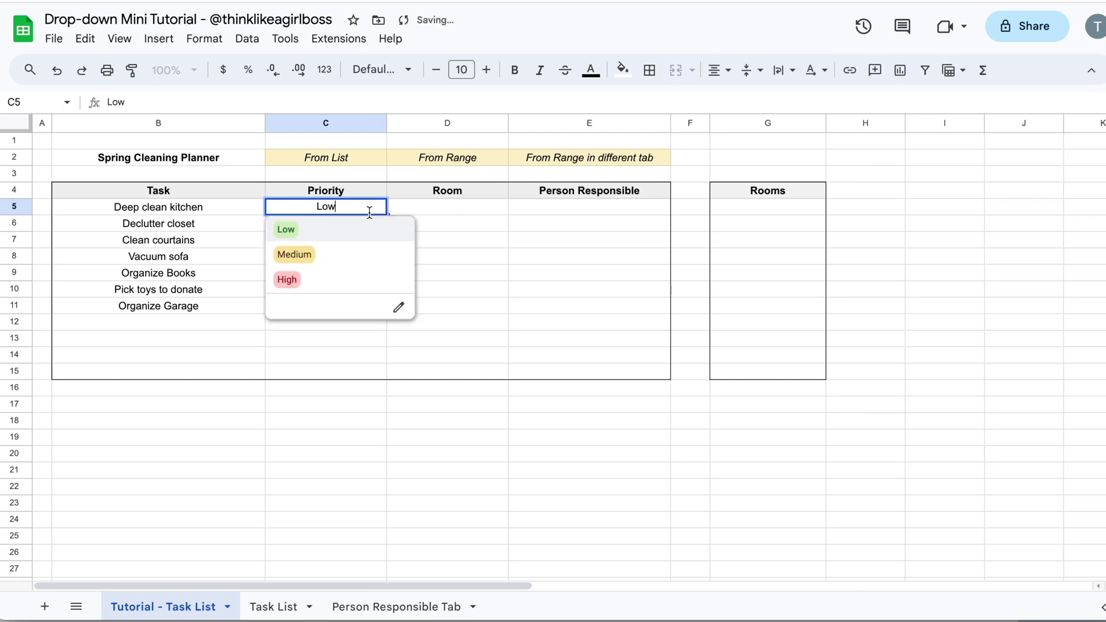
pyautogui.click(322, 263)
pyautogui.click(369, 208)
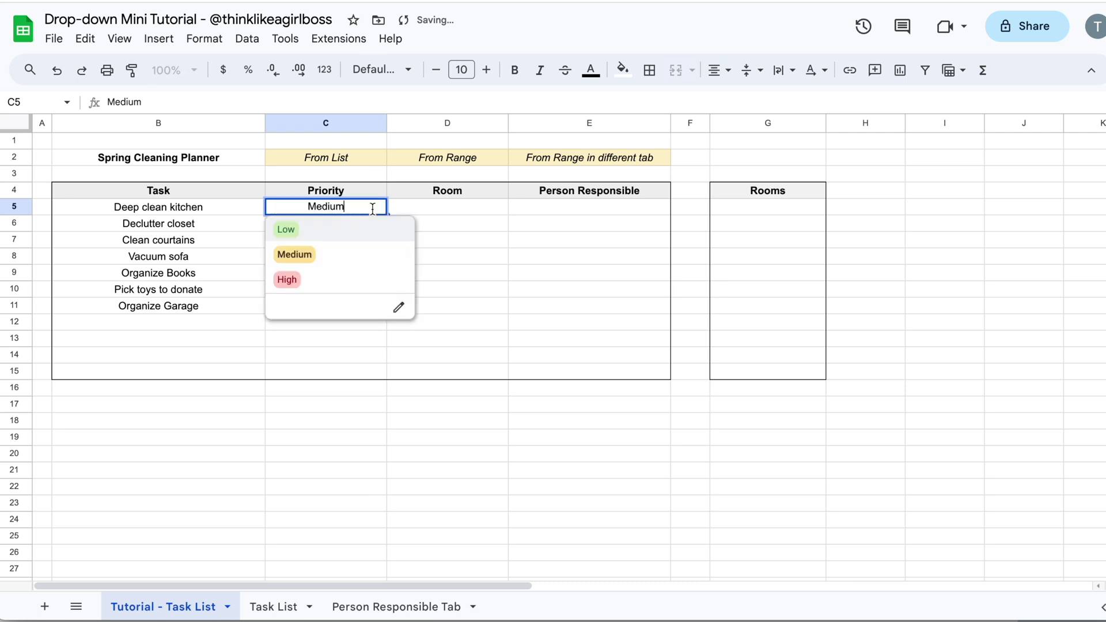
pyautogui.click(350, 279)
pyautogui.click(454, 257)
pyautogui.click(406, 206)
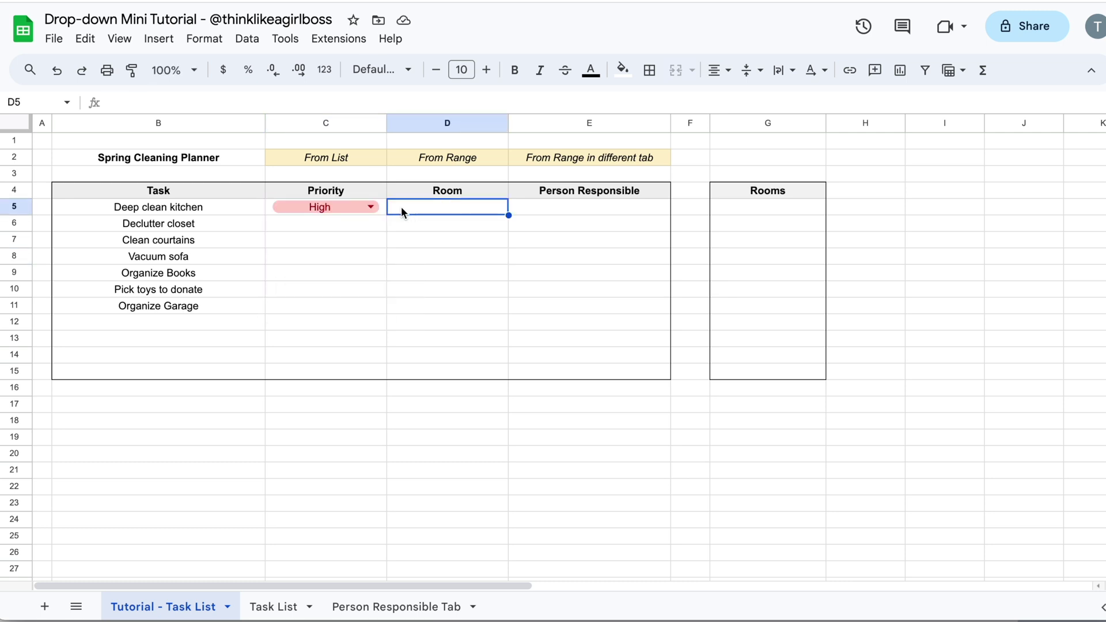
pyautogui.click(374, 211)
pyautogui.click(460, 220)
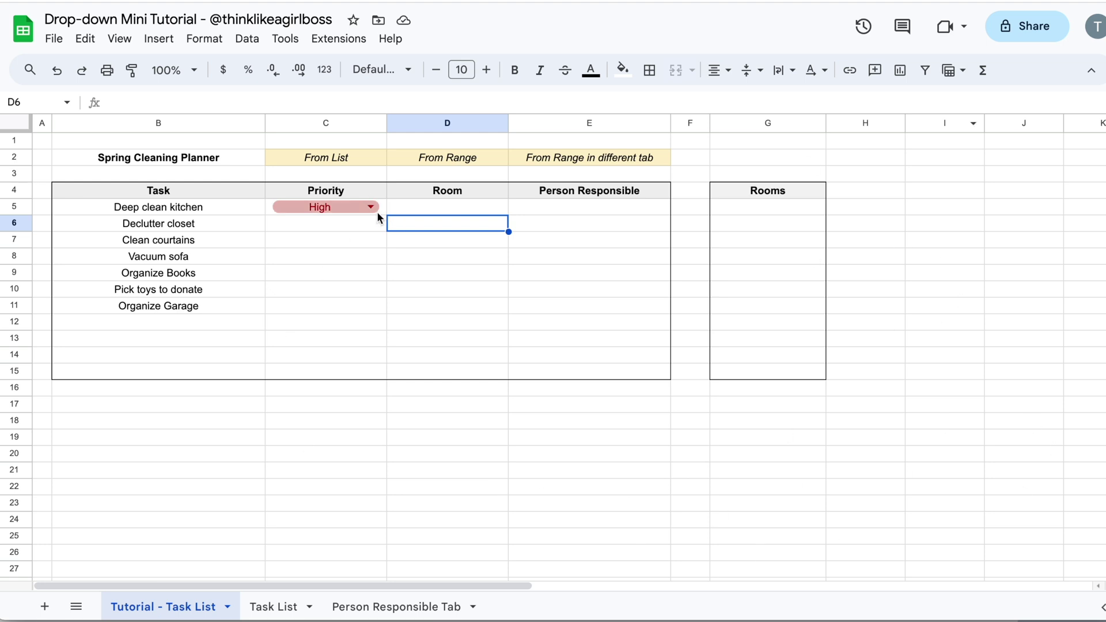
pyautogui.click(480, 292)
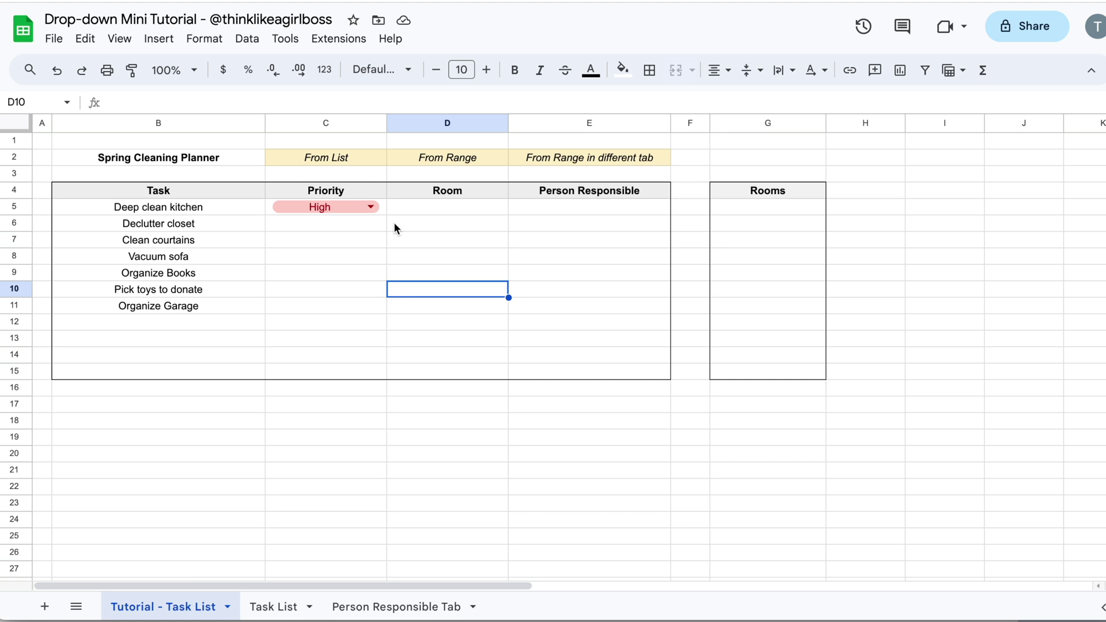
pyautogui.click(373, 207)
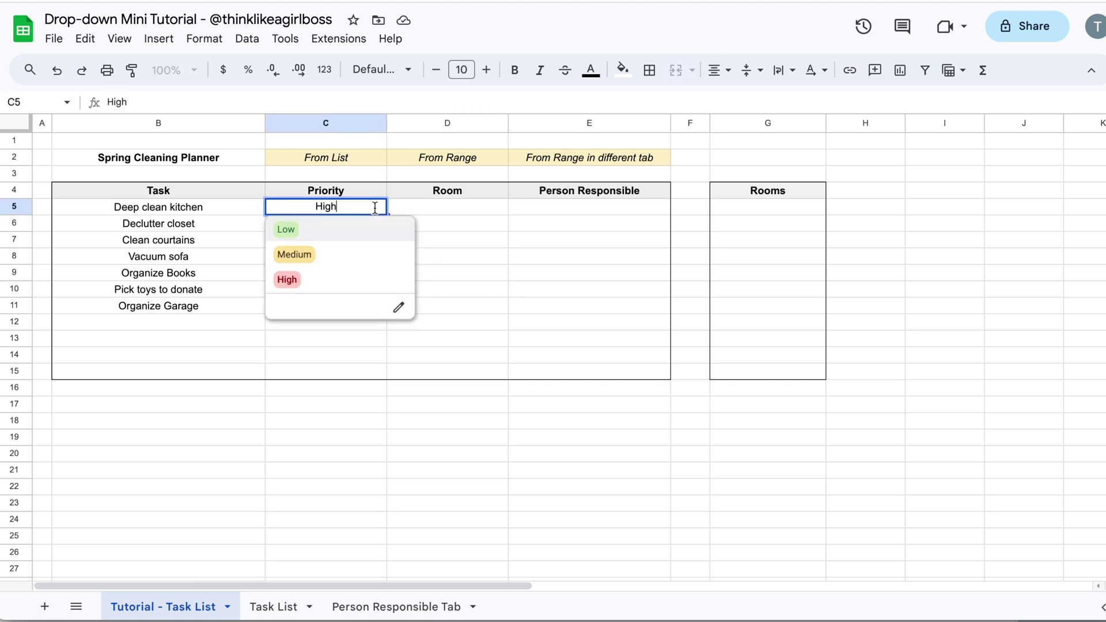
pyautogui.click(426, 214)
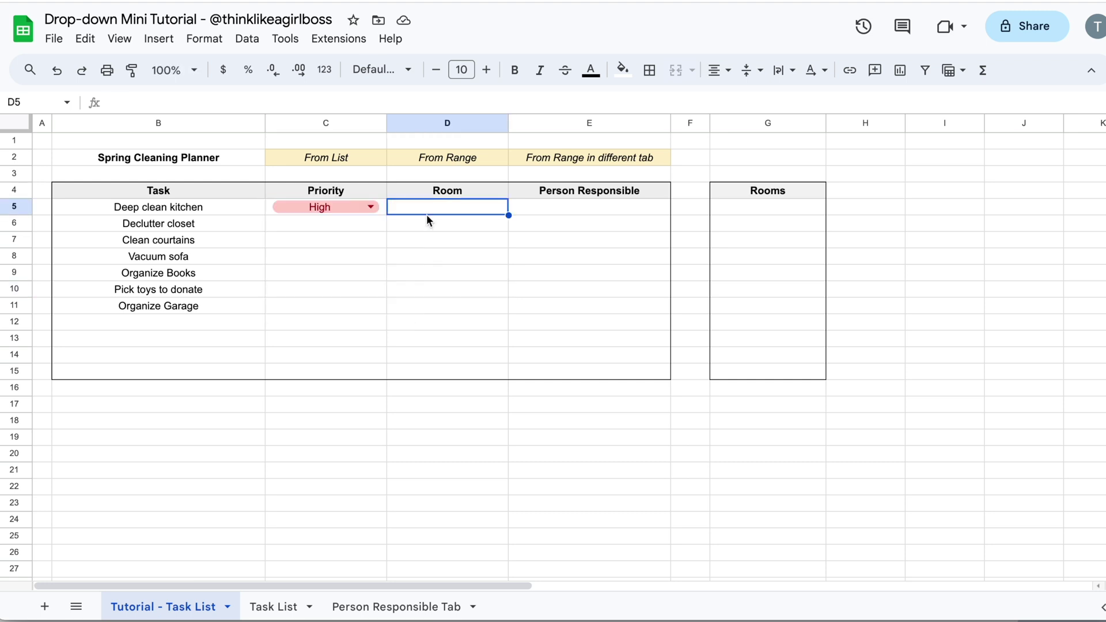
# Edit the C5 priority dropdown's rule and add a fourth option called "New item"
pyautogui.click(371, 206)
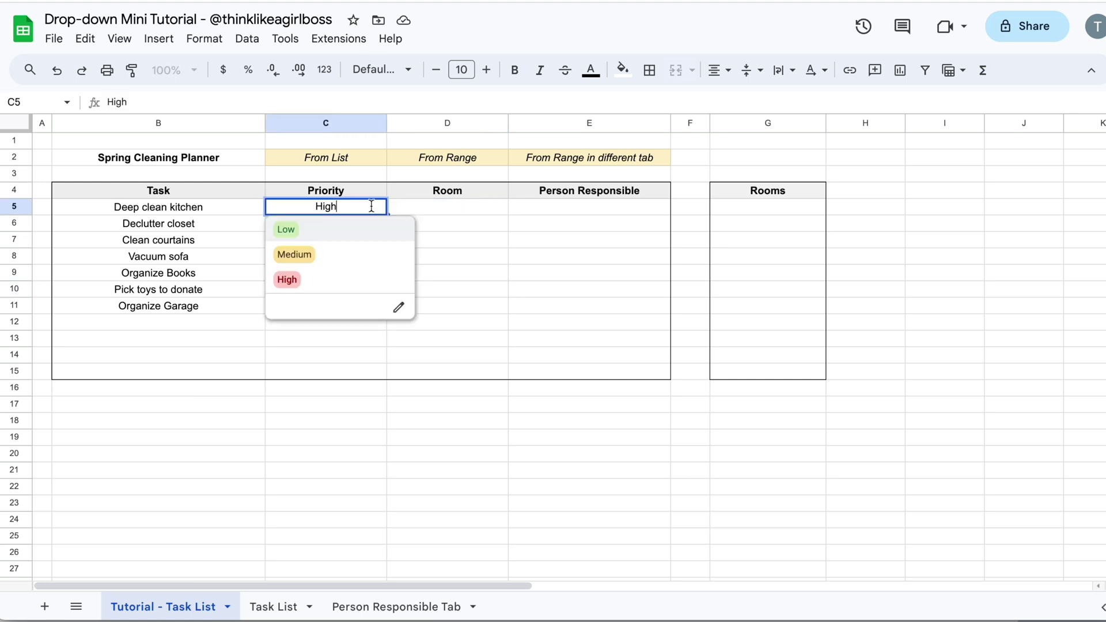
pyautogui.click(399, 309)
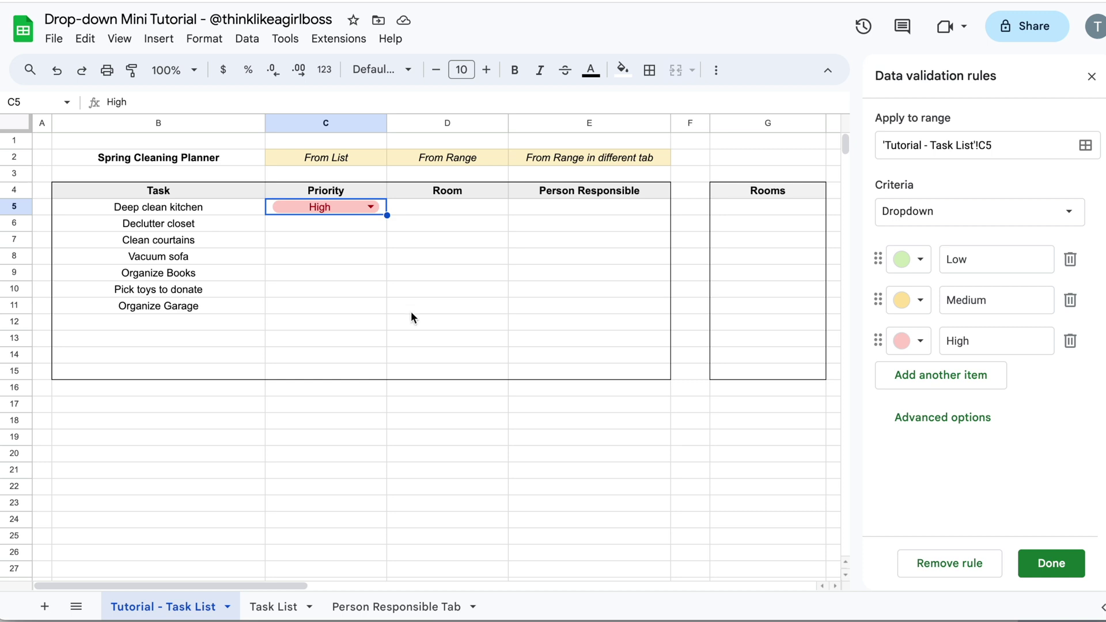
pyautogui.click(902, 384)
pyautogui.write('New item')
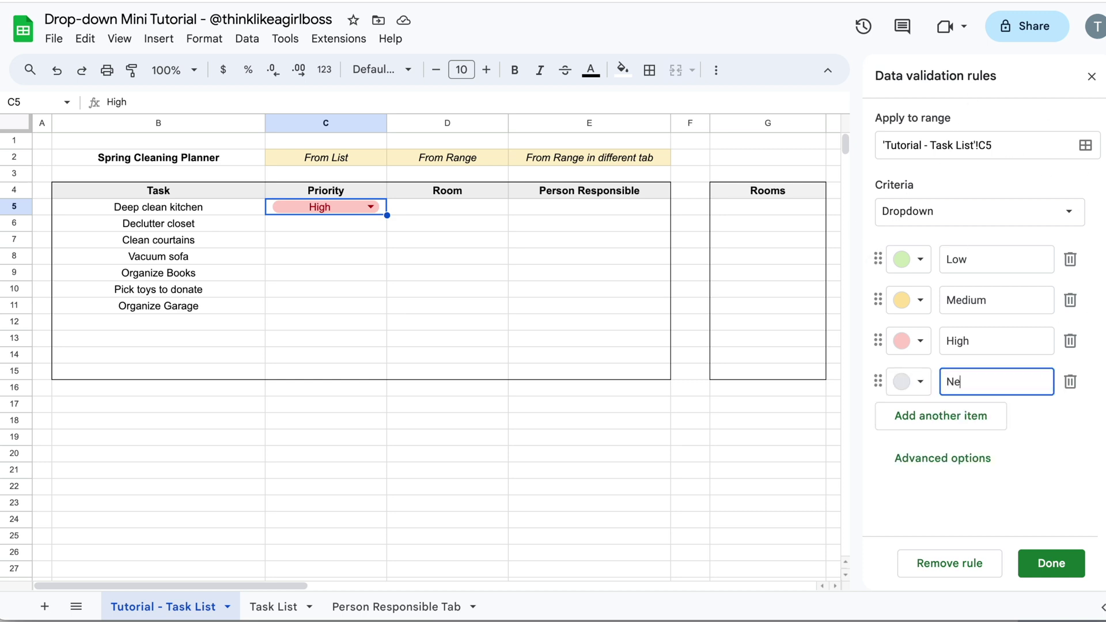
# Try a custom green background, #a5c587, for the Low option and discard the colour change
pyautogui.click(923, 262)
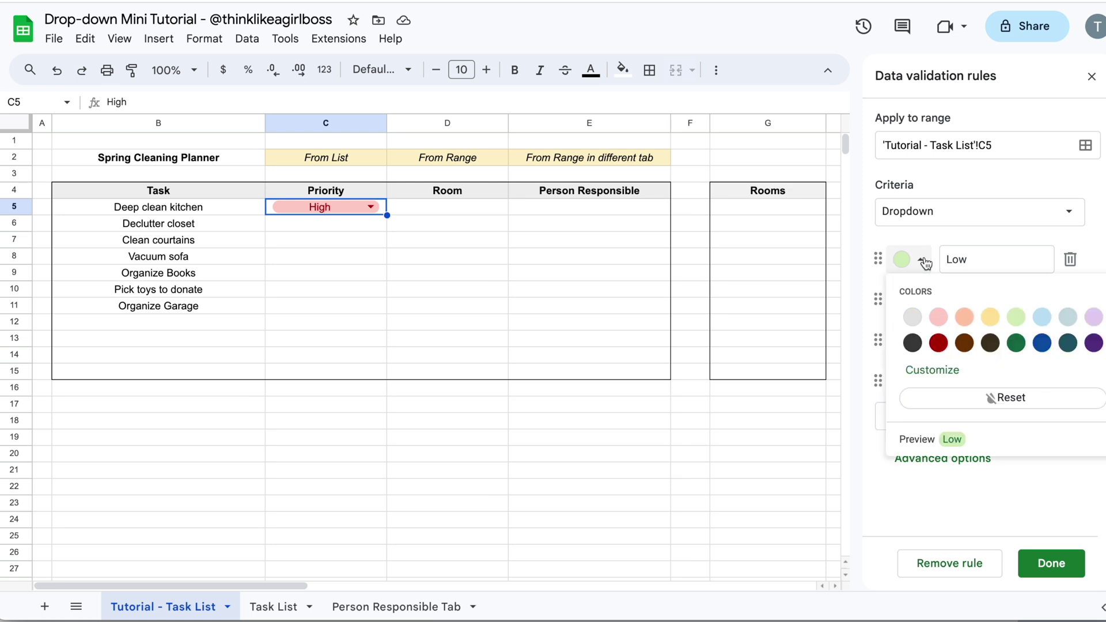
pyautogui.click(931, 373)
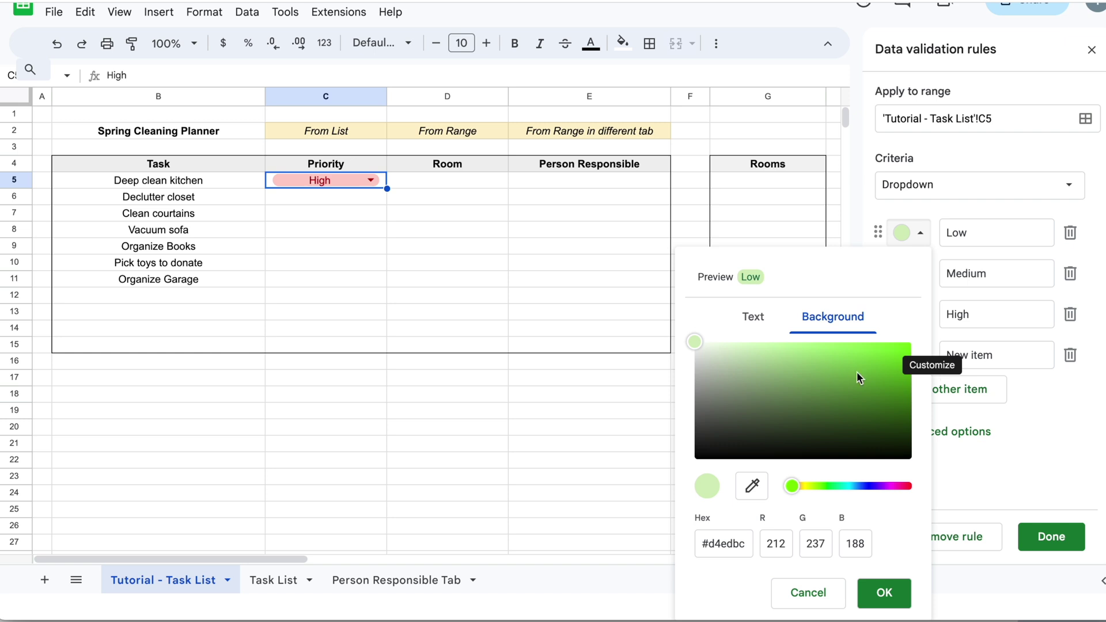
pyautogui.moveTo(694, 342); pyautogui.dragTo(892, 448)
pyautogui.click(753, 318)
pyautogui.click(849, 320)
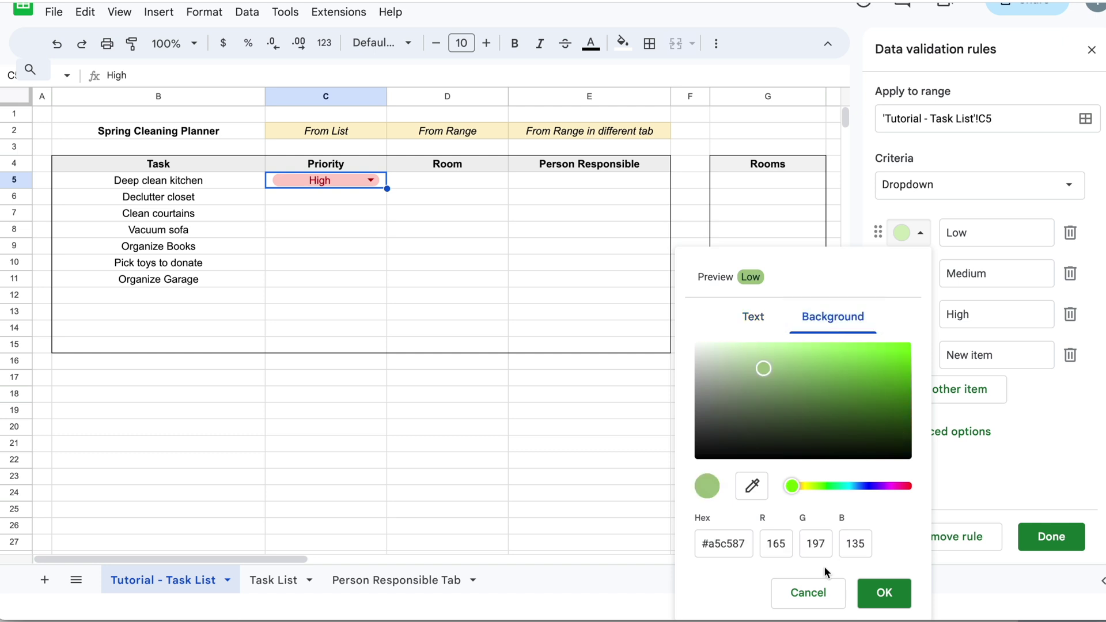
pyautogui.click(805, 590)
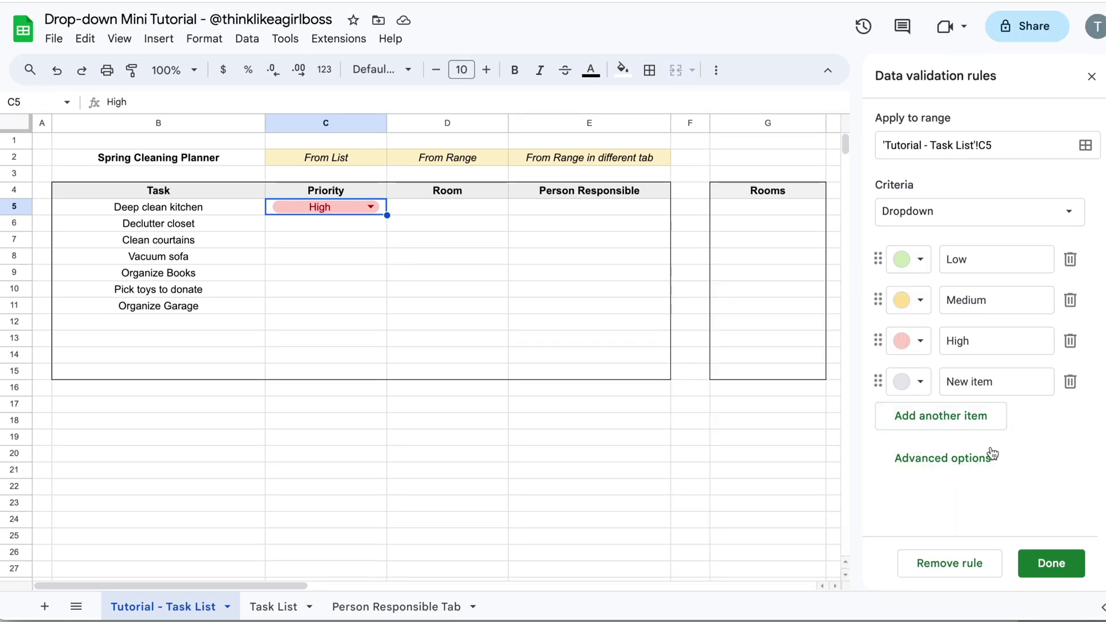
# Save the priority dropdown's edited rule and close the data validation rules
pyautogui.click(1070, 565)
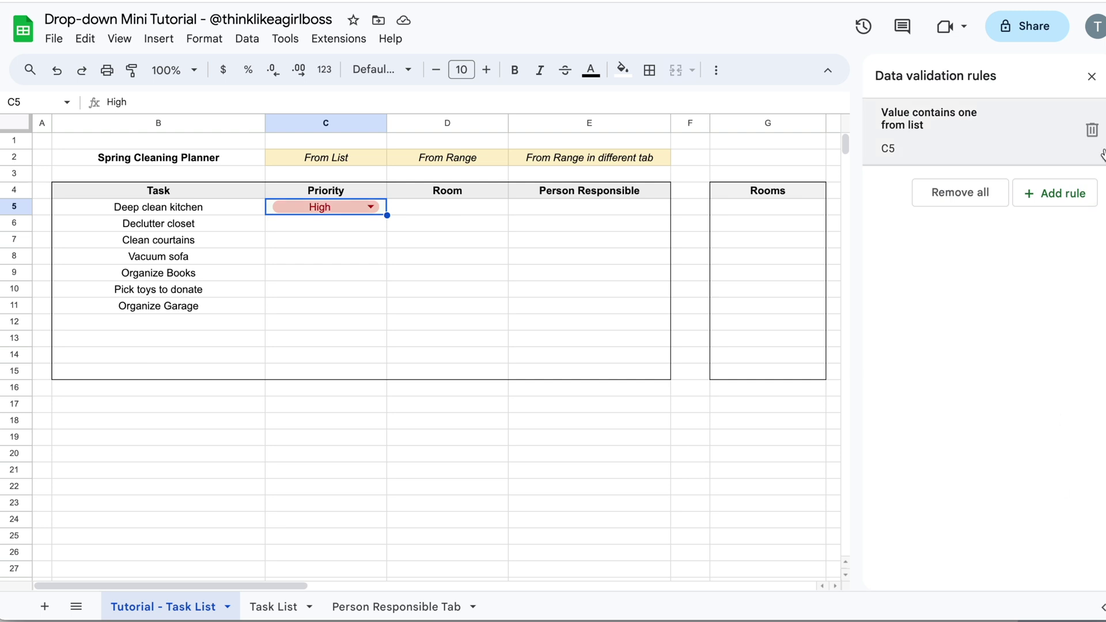
pyautogui.click(1090, 76)
pyautogui.click(461, 207)
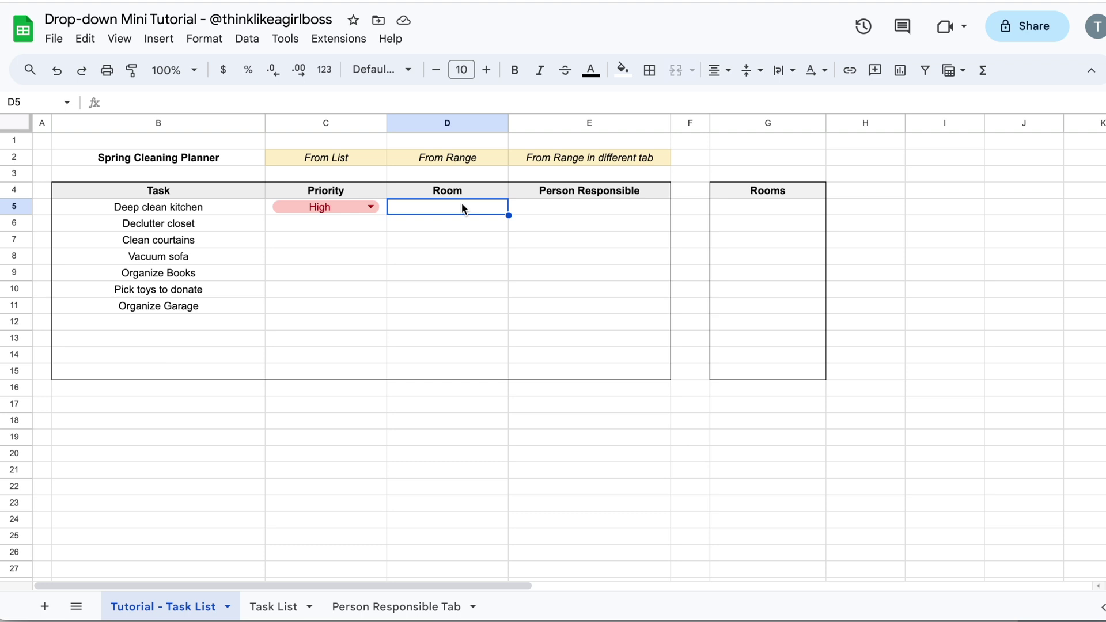
# Fill the Rooms list from G5 to G9 with Living Room, Kitchen, Dining Room, Play Room and Garage
pyautogui.moveTo(776, 206); pyautogui.dragTo(769, 368)
pyautogui.click(910, 277)
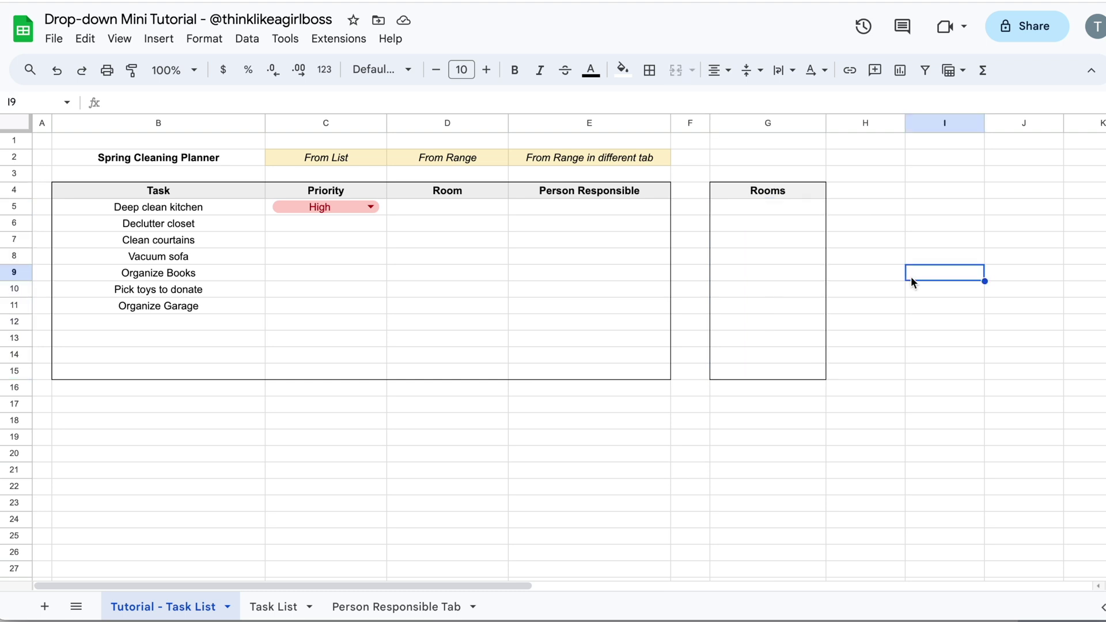
pyautogui.moveTo(768, 208); pyautogui.dragTo(760, 368)
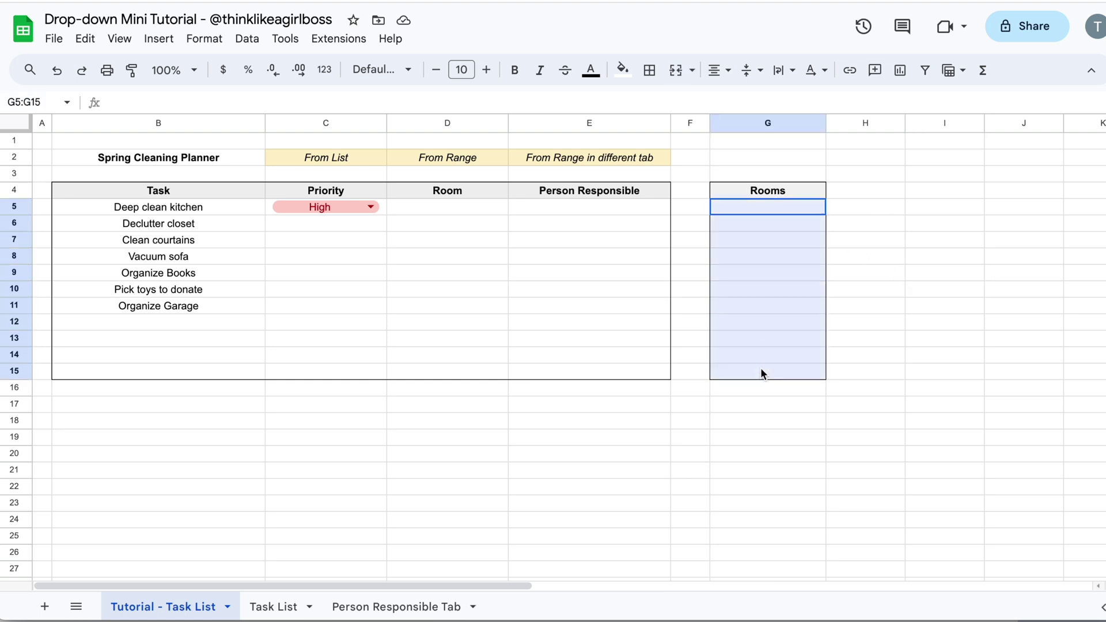
pyautogui.click(762, 305)
pyautogui.moveTo(766, 208); pyautogui.dragTo(766, 368)
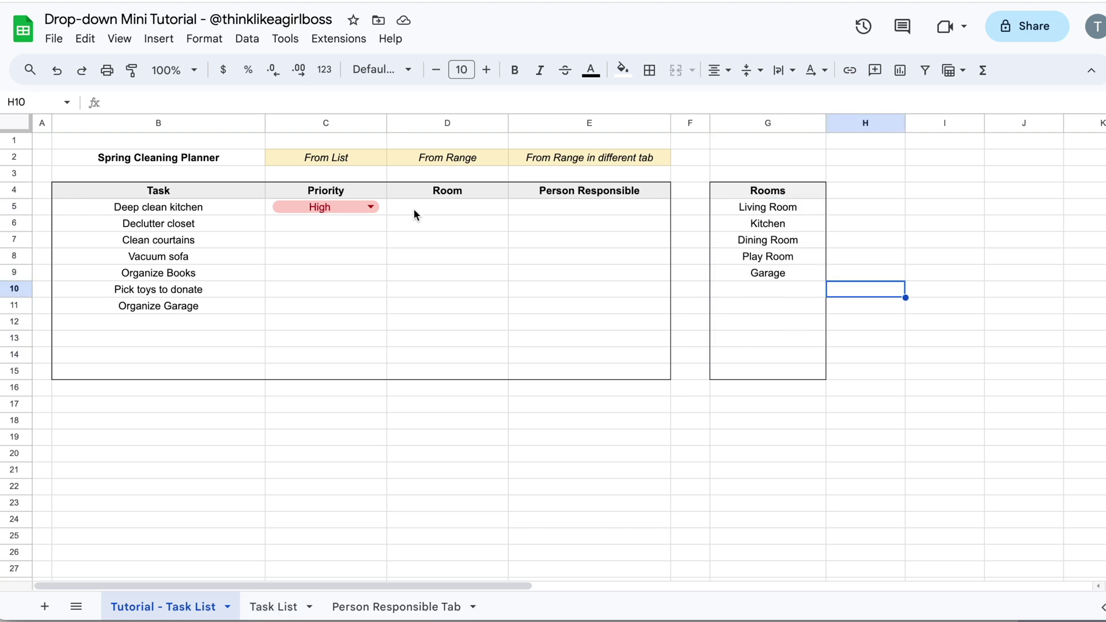
# Insert a dropdown in D5, the Room of Deep clean kitchen, with the criterion Dropdown (from a range)
pyautogui.click(419, 212)
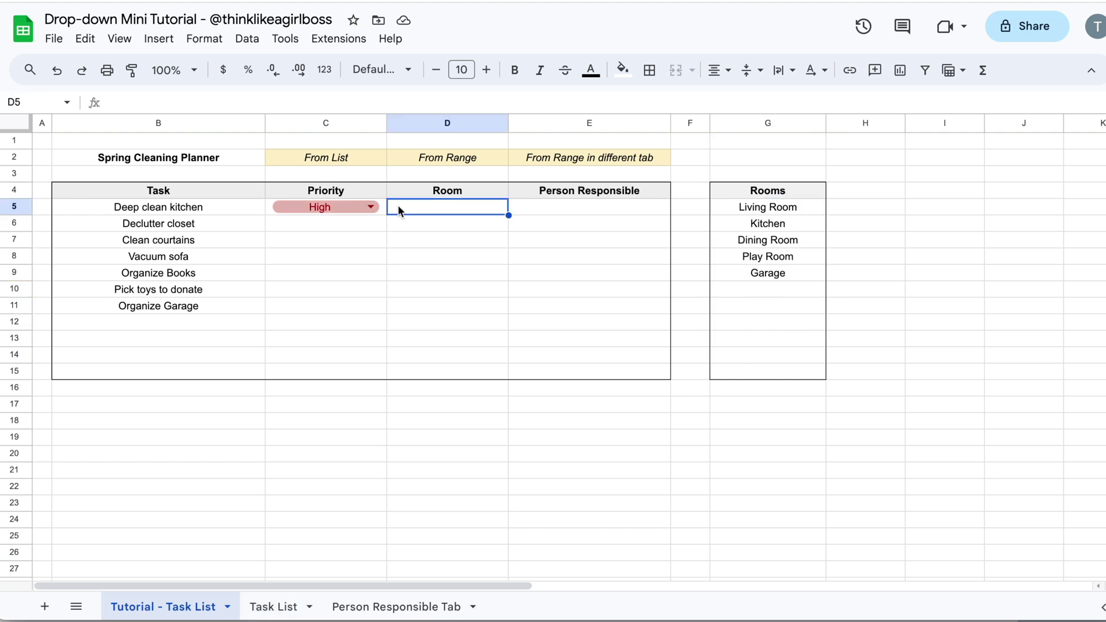
pyautogui.click(158, 44)
pyautogui.click(203, 407)
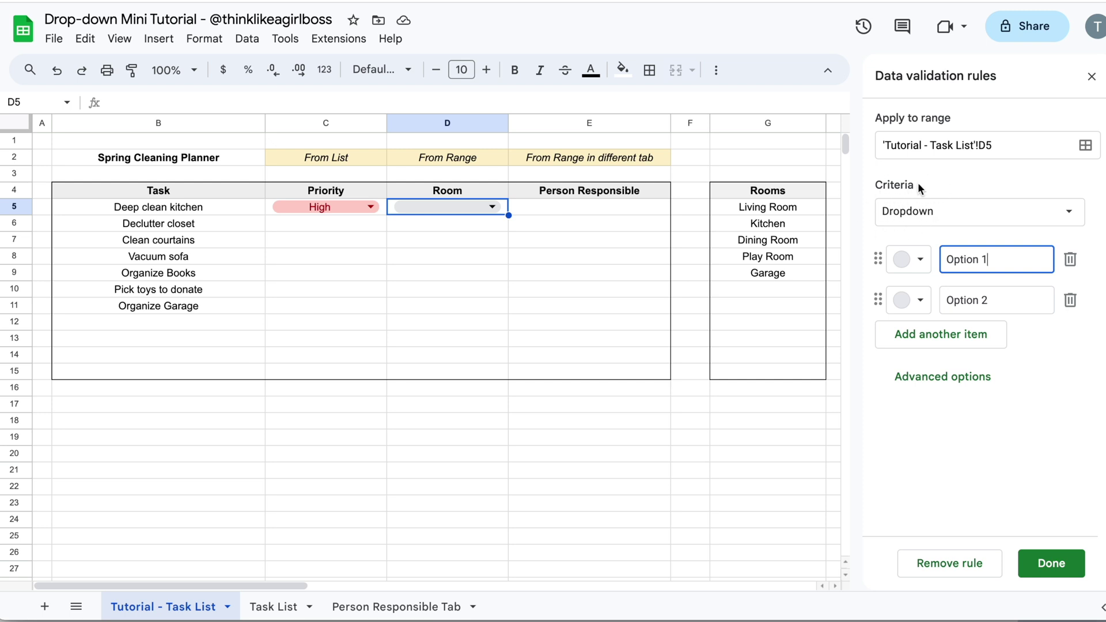
pyautogui.click(971, 217)
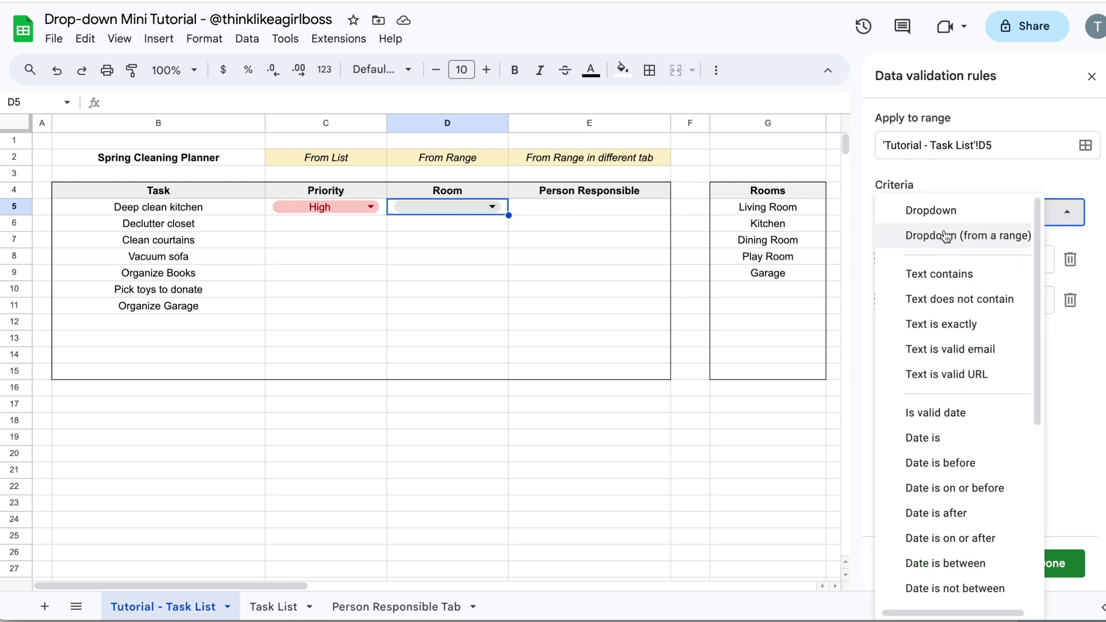
pyautogui.click(991, 242)
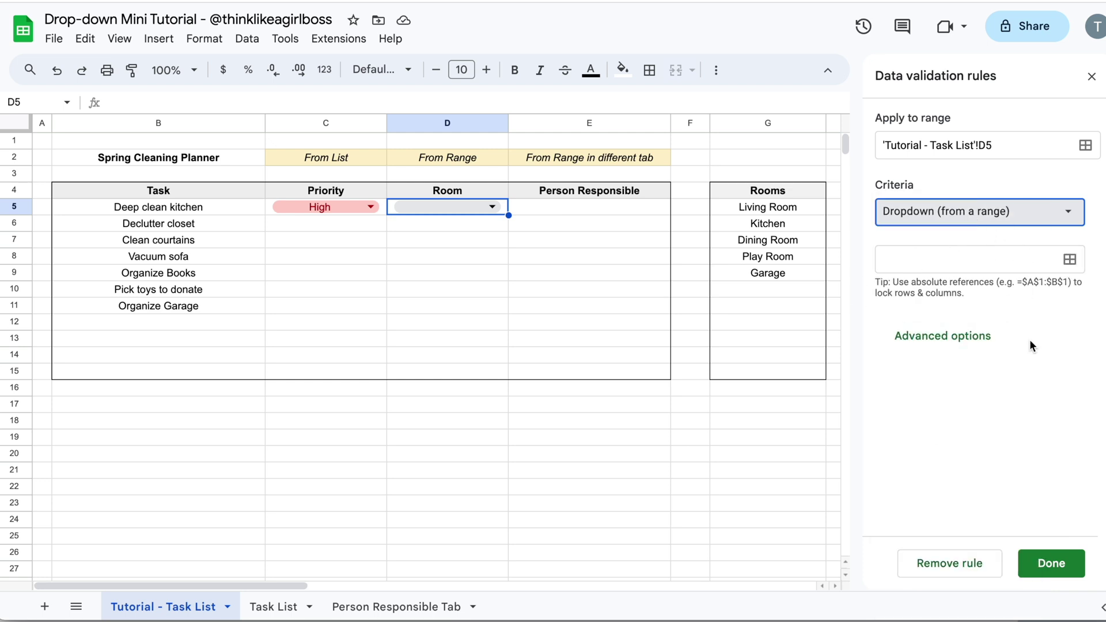
# Try the plain Dropdown criterion for D5 with blank items, and return to Dropdown (from a range)
pyautogui.click(1040, 219)
pyautogui.click(965, 187)
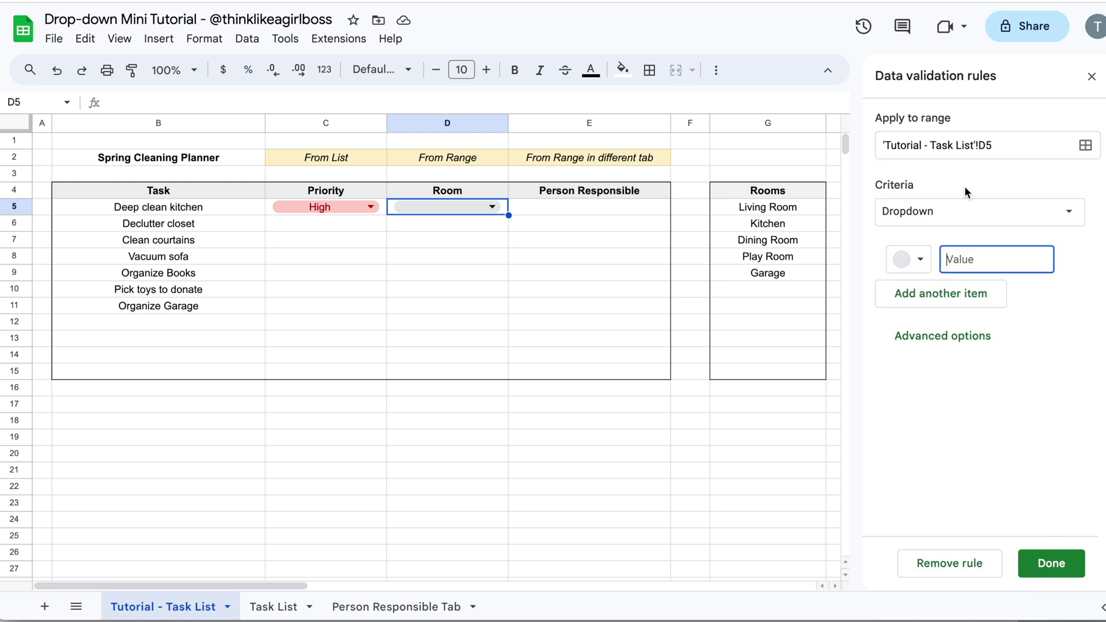
pyautogui.click(972, 338)
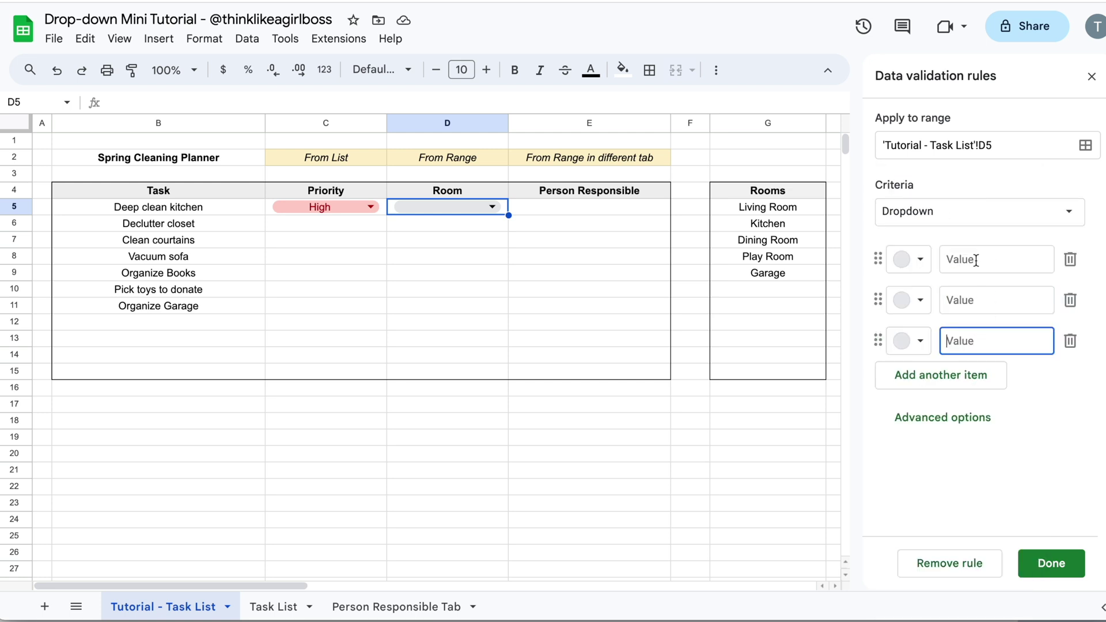
pyautogui.click(997, 228)
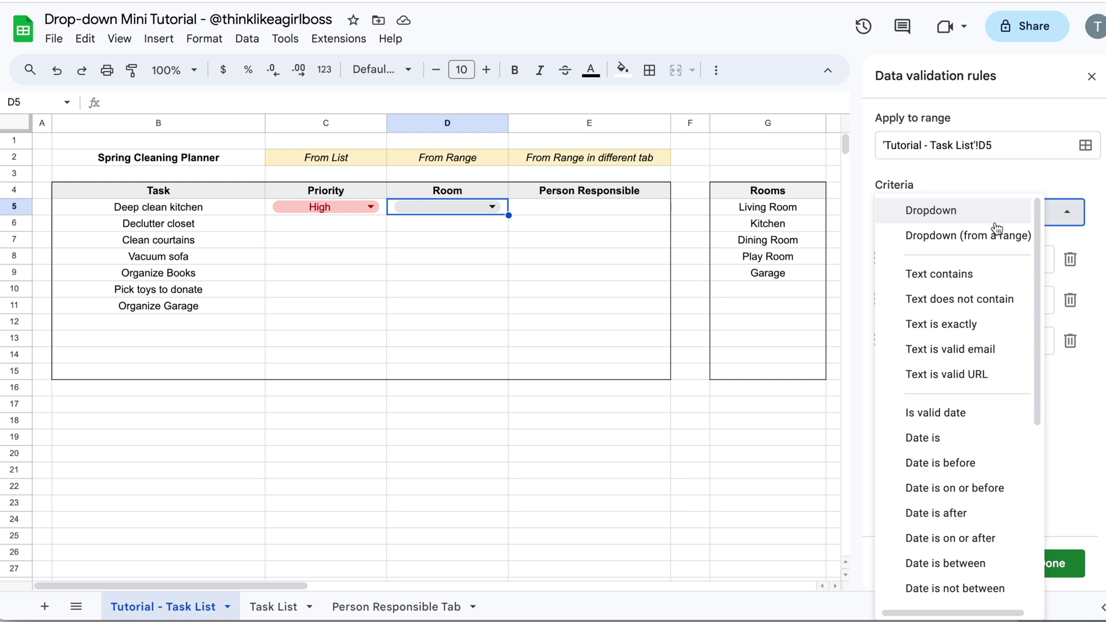
pyautogui.click(975, 237)
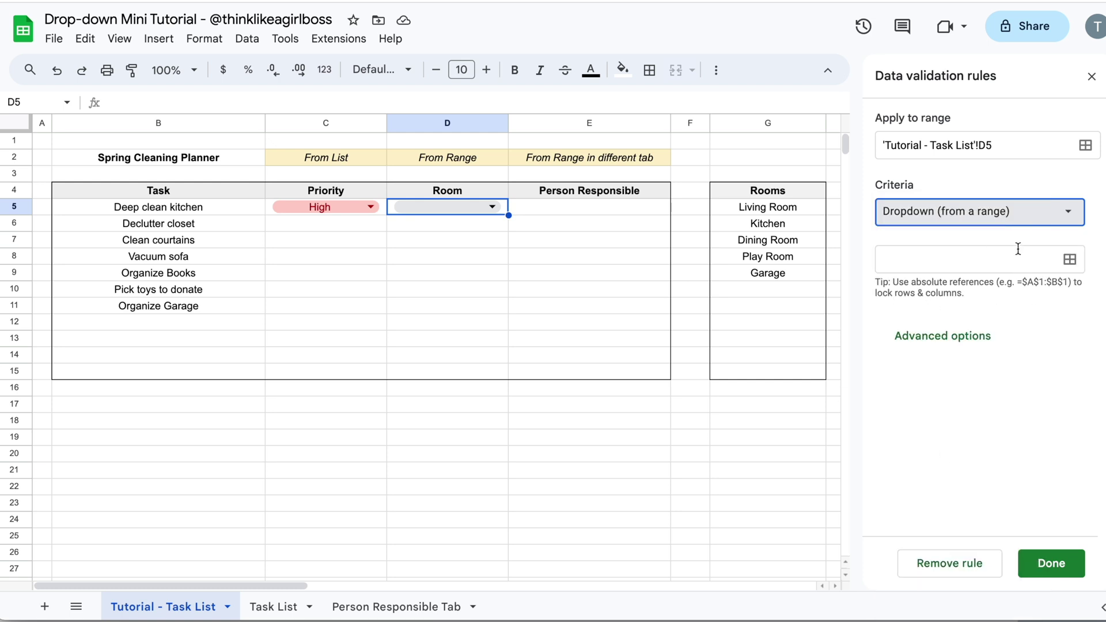
# Pick the Rooms list cells G5:G15 as the data range for the D5 dropdown
pyautogui.click(931, 265)
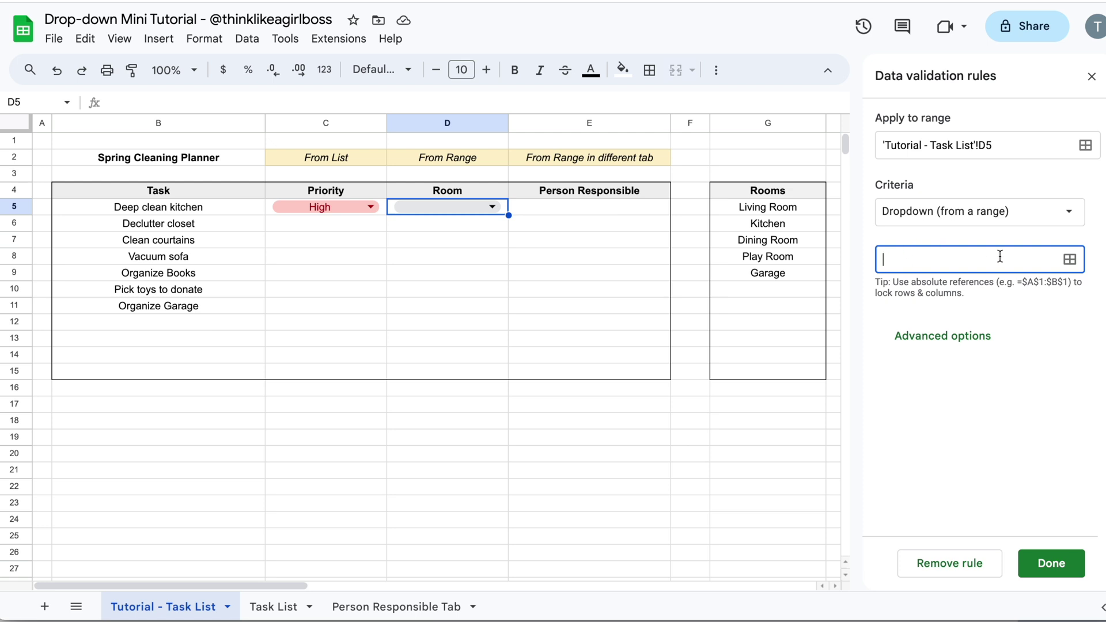
pyautogui.click(1070, 260)
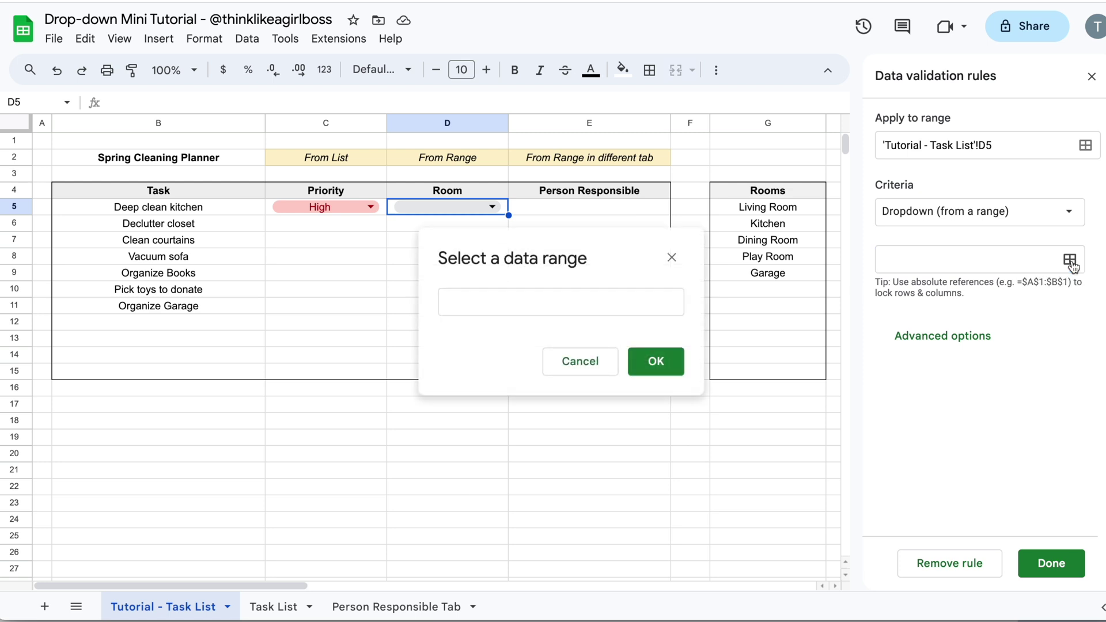
pyautogui.moveTo(628, 253); pyautogui.dragTo(313, 230)
pyautogui.click(313, 256)
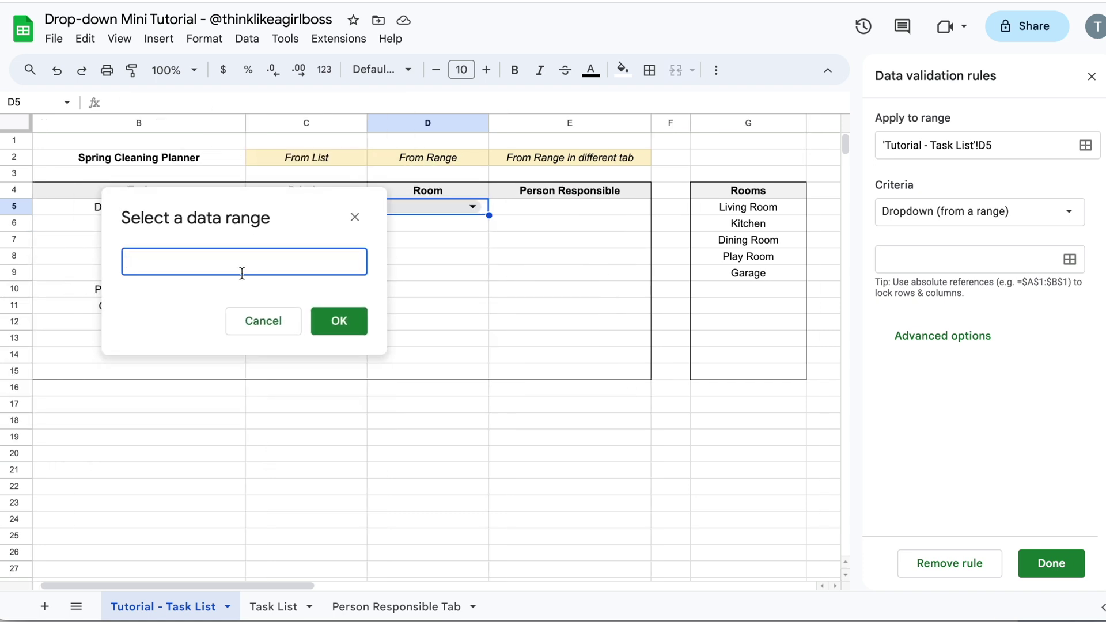
pyautogui.moveTo(710, 211); pyautogui.dragTo(719, 379)
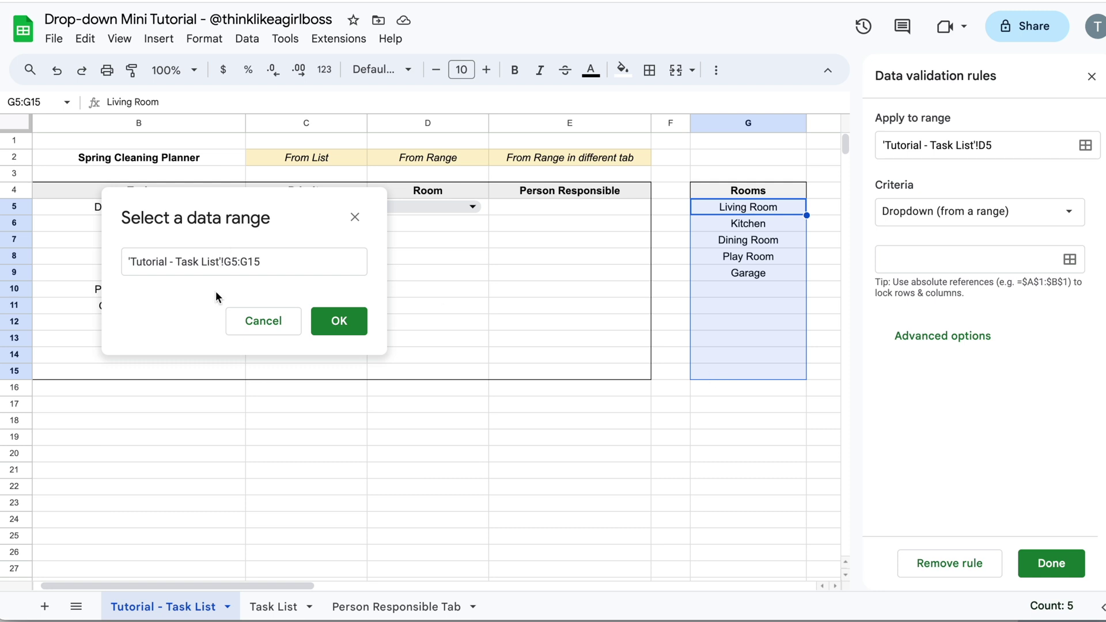
# Examine the sheet name and cell range parts of the selected data range reference
pyautogui.click(296, 263)
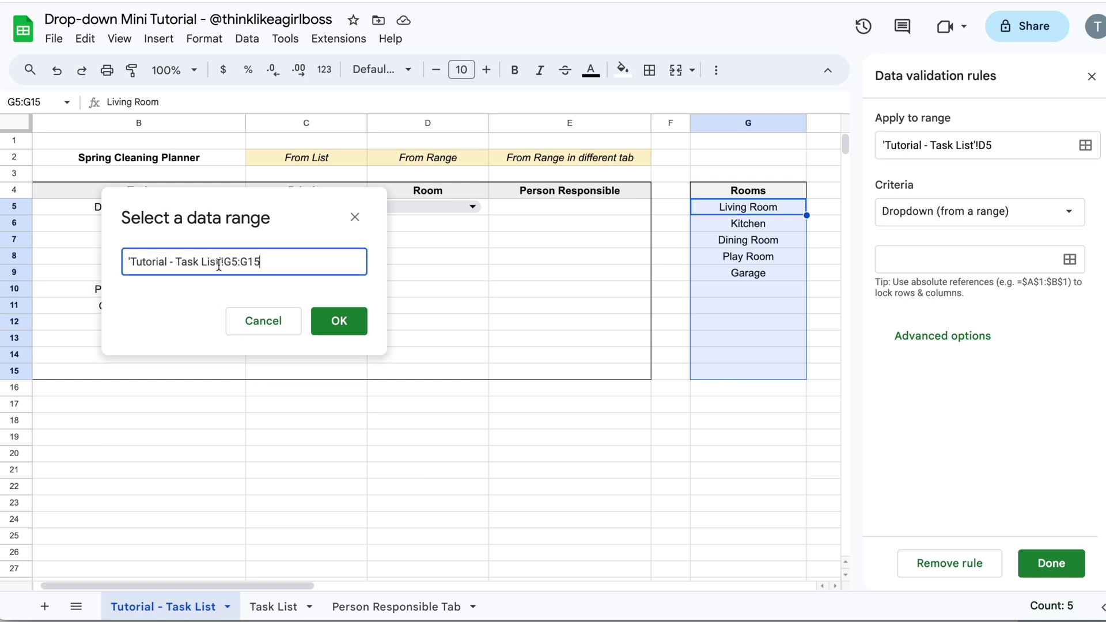
pyautogui.moveTo(224, 262); pyautogui.dragTo(120, 265)
pyautogui.moveTo(261, 262); pyautogui.dragTo(224, 262)
pyautogui.click(338, 261)
pyautogui.hotkey('ctrl', 'a')
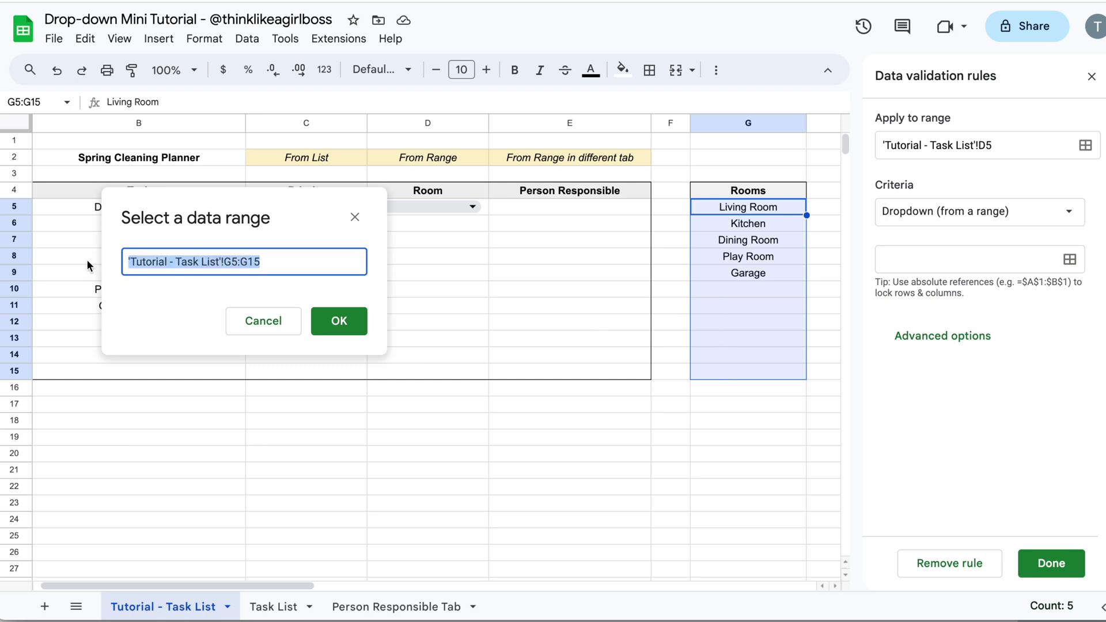
# Try the empty Person Responsible cells as the data range for the D5 dropdown in place of the Rooms cells
pyautogui.click(314, 291)
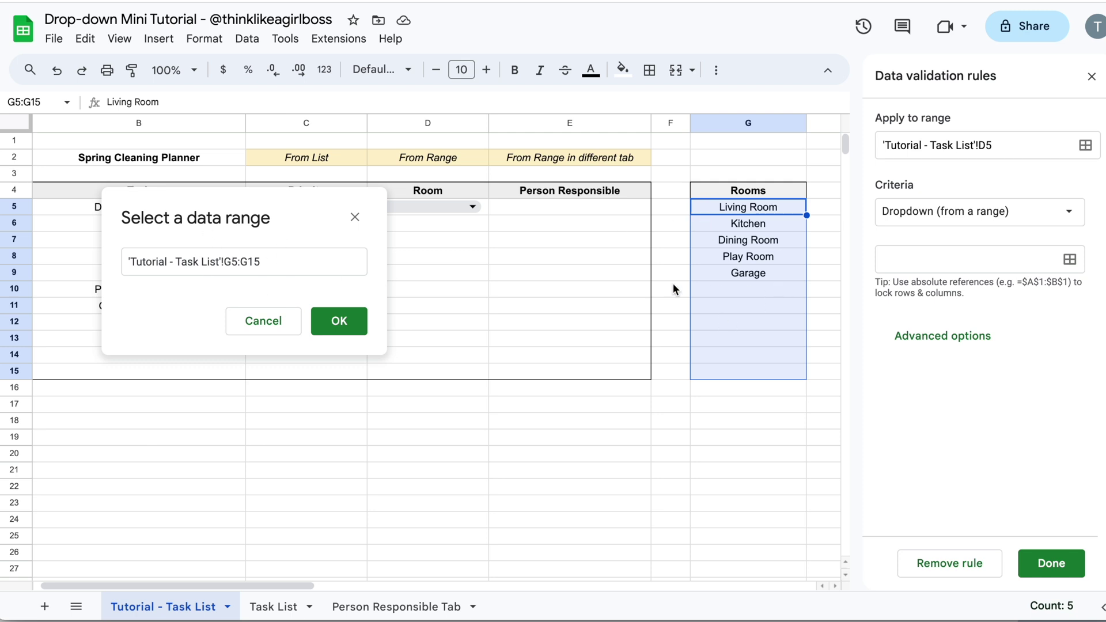
pyautogui.moveTo(579, 212); pyautogui.dragTo(638, 331)
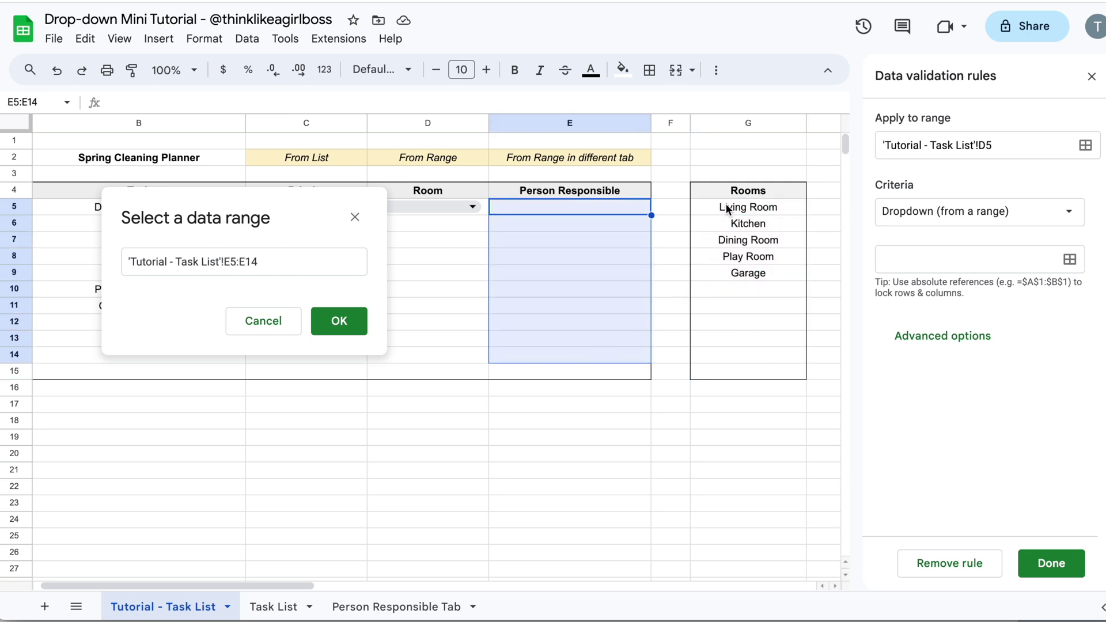
pyautogui.click(727, 223)
pyautogui.moveTo(727, 208); pyautogui.dragTo(729, 377)
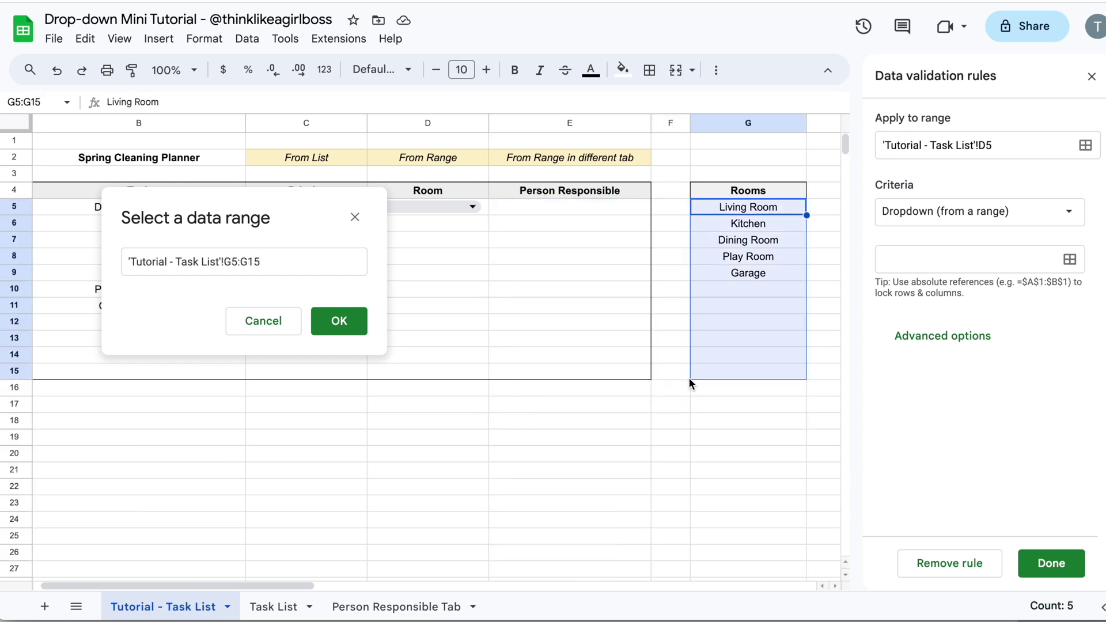
pyautogui.moveTo(586, 213); pyautogui.dragTo(573, 388)
# Select the Rooms cells G5:G15 as the D5 dropdown's data range and confirm it
pyautogui.moveTo(743, 207); pyautogui.dragTo(729, 365)
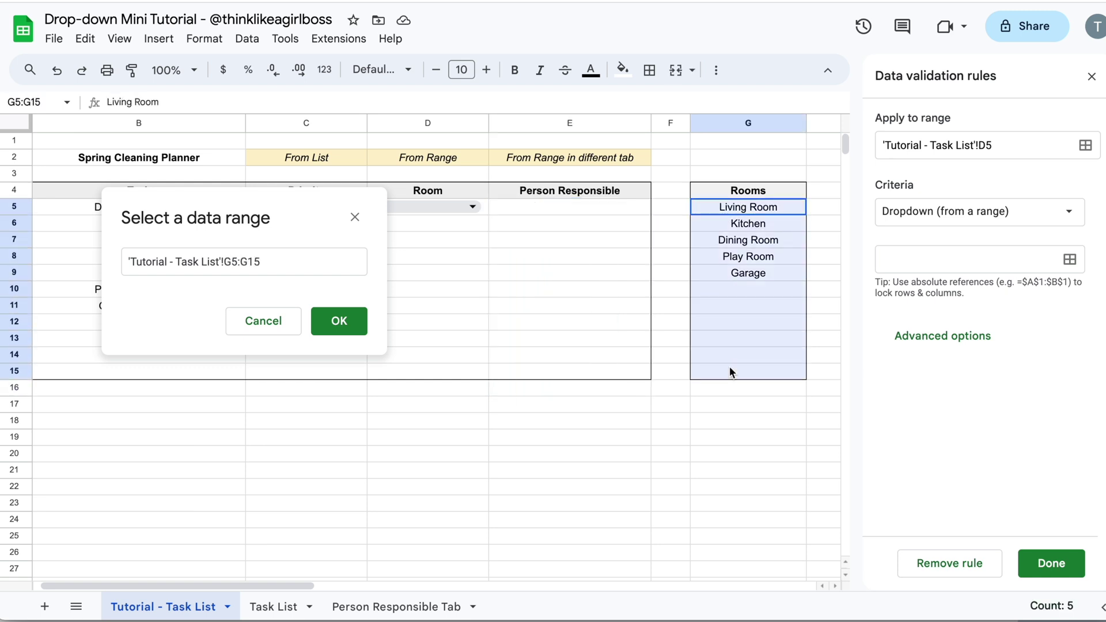
pyautogui.click(339, 322)
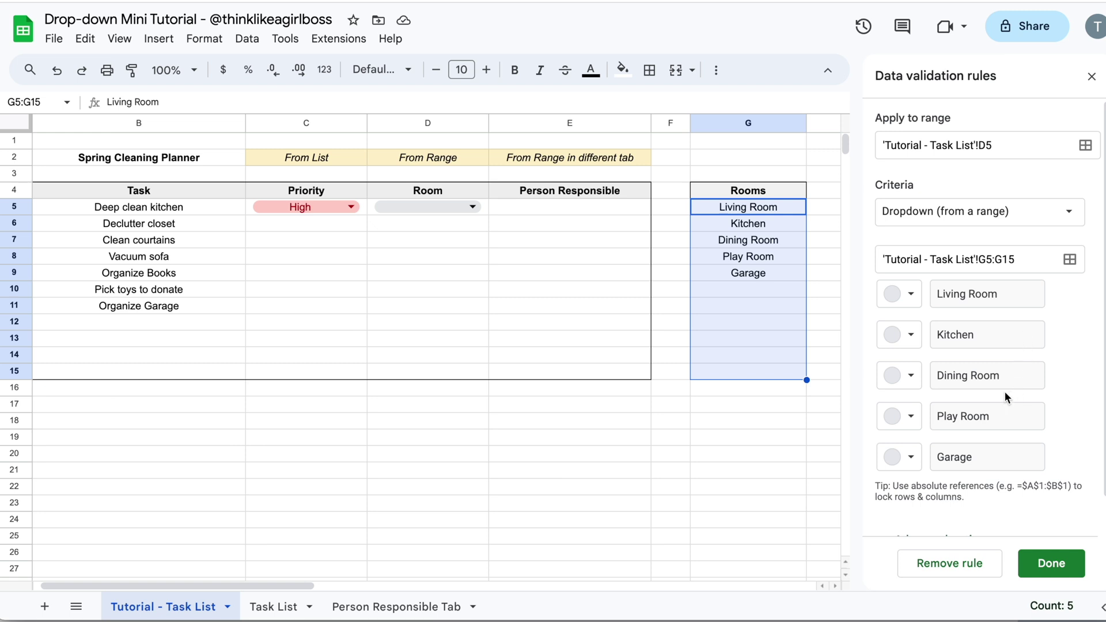
# Try to edit the Dining Room and Kitchen item names in the D5 dropdown rule
pyautogui.tripleClick(975, 378)
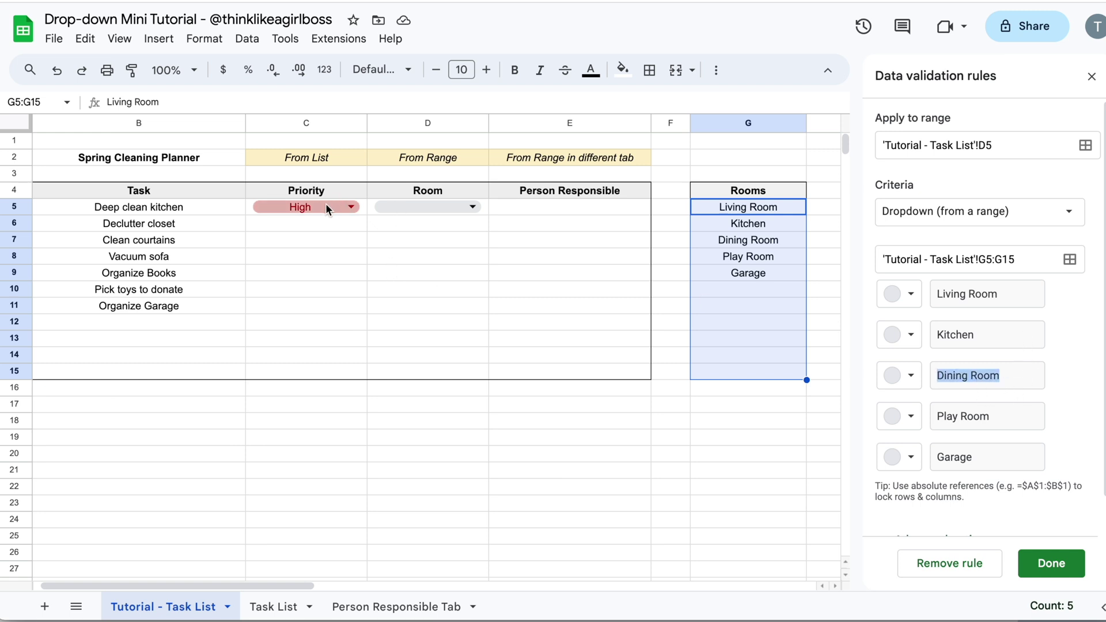
pyautogui.doubleClick(1007, 336)
pyautogui.click(1022, 339)
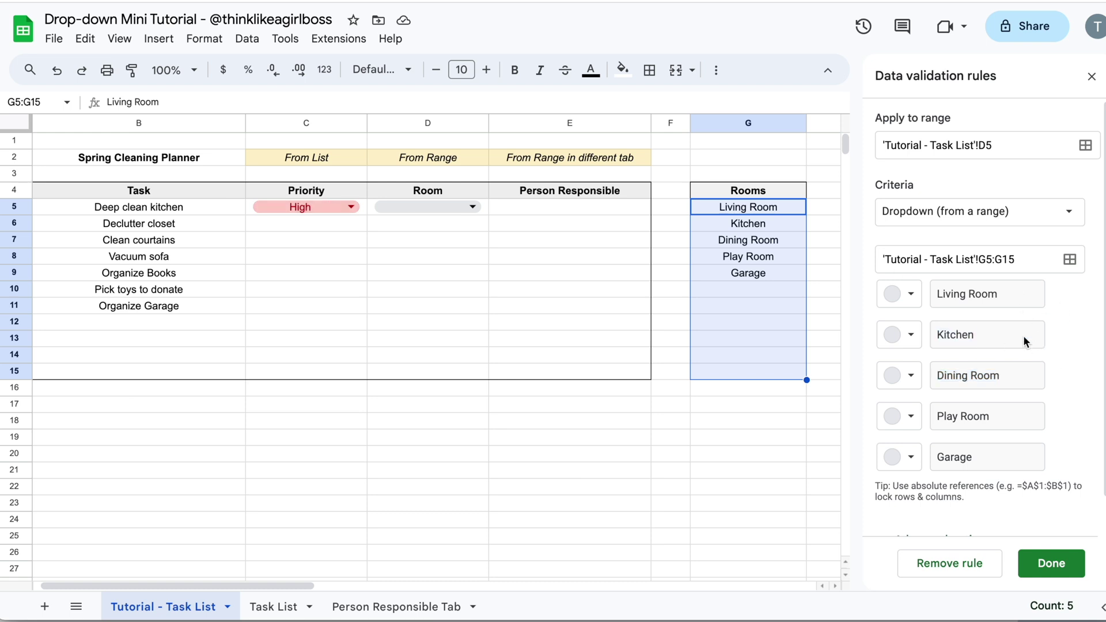
# Color Living Room light purple, Kitchen light teal and Dining Room light blue in the D5 dropdown rule, and save the rule
pyautogui.click(912, 295)
pyautogui.click(1084, 351)
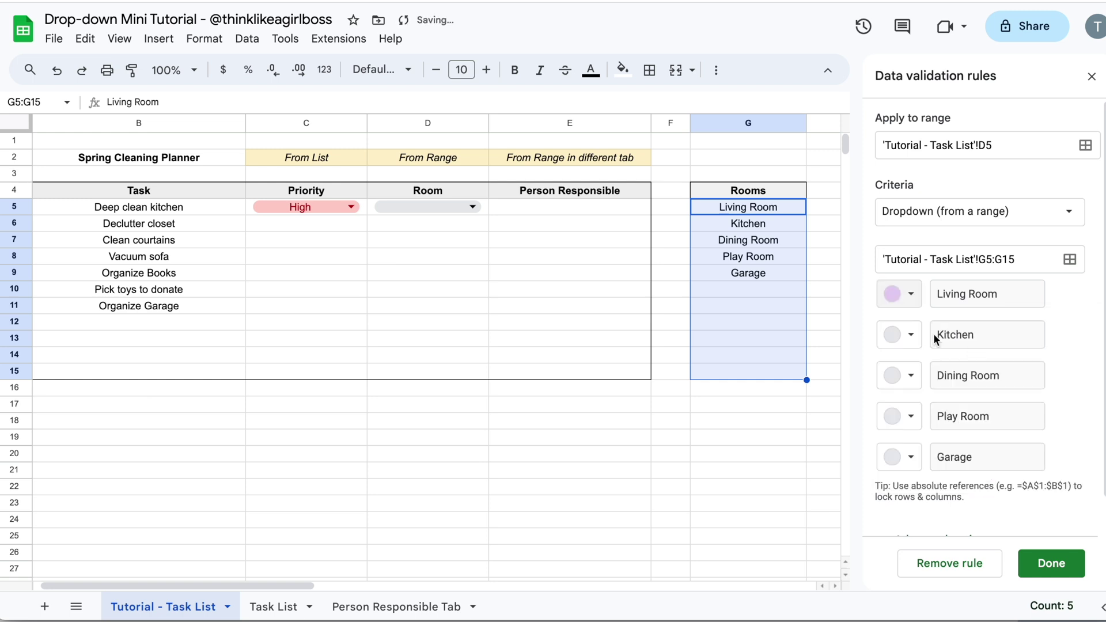
pyautogui.click(910, 335)
pyautogui.click(1057, 392)
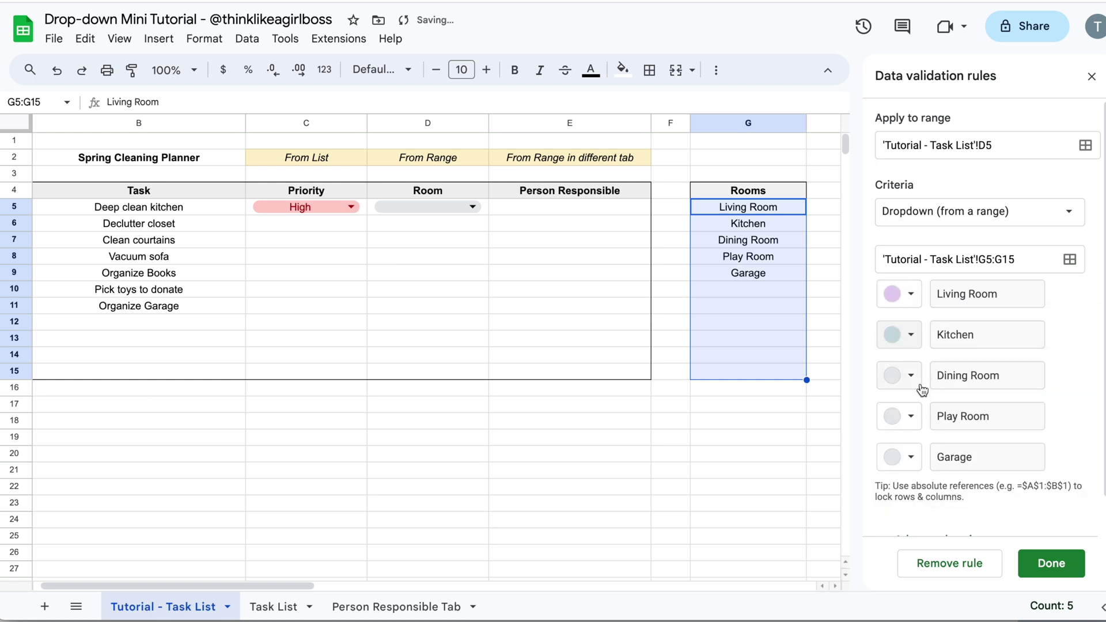
pyautogui.click(921, 385)
pyautogui.click(1031, 433)
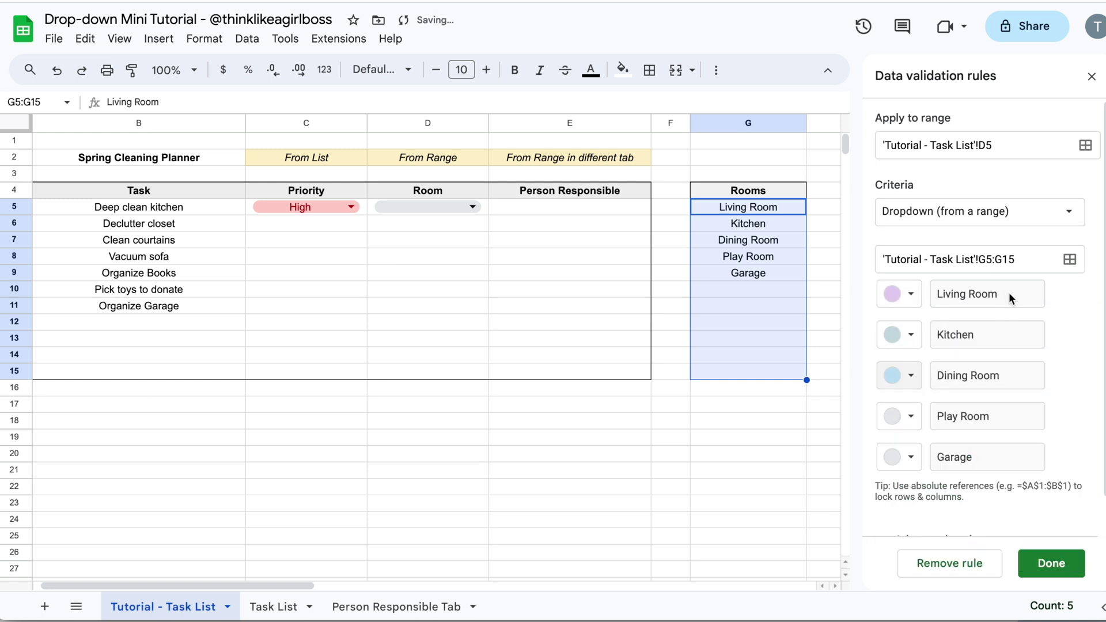
pyautogui.click(1064, 570)
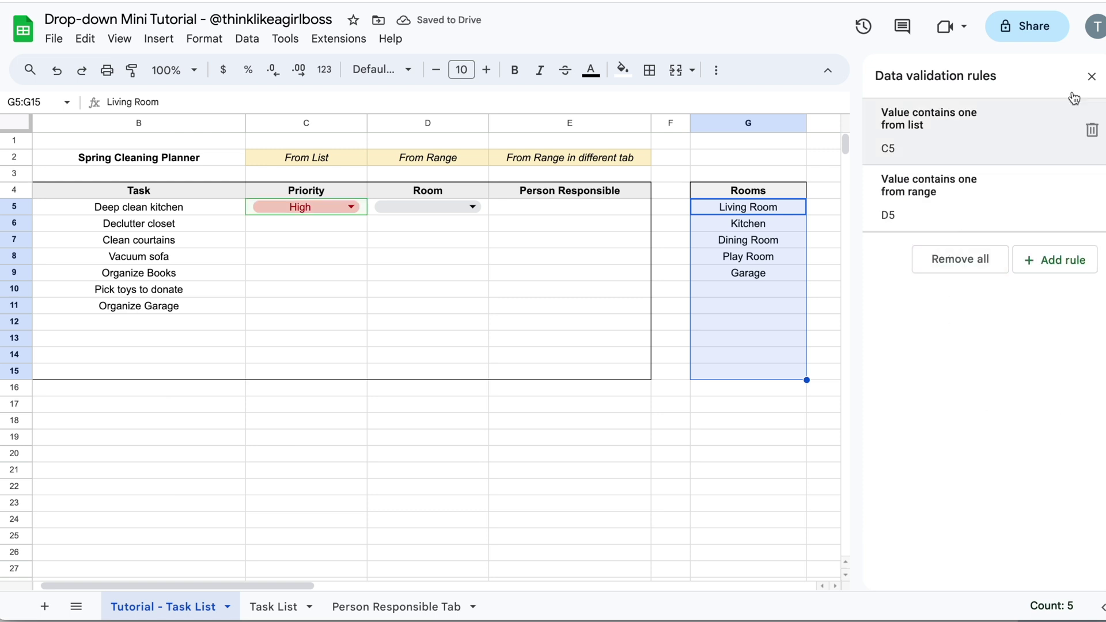
pyautogui.click(1091, 76)
pyautogui.click(520, 289)
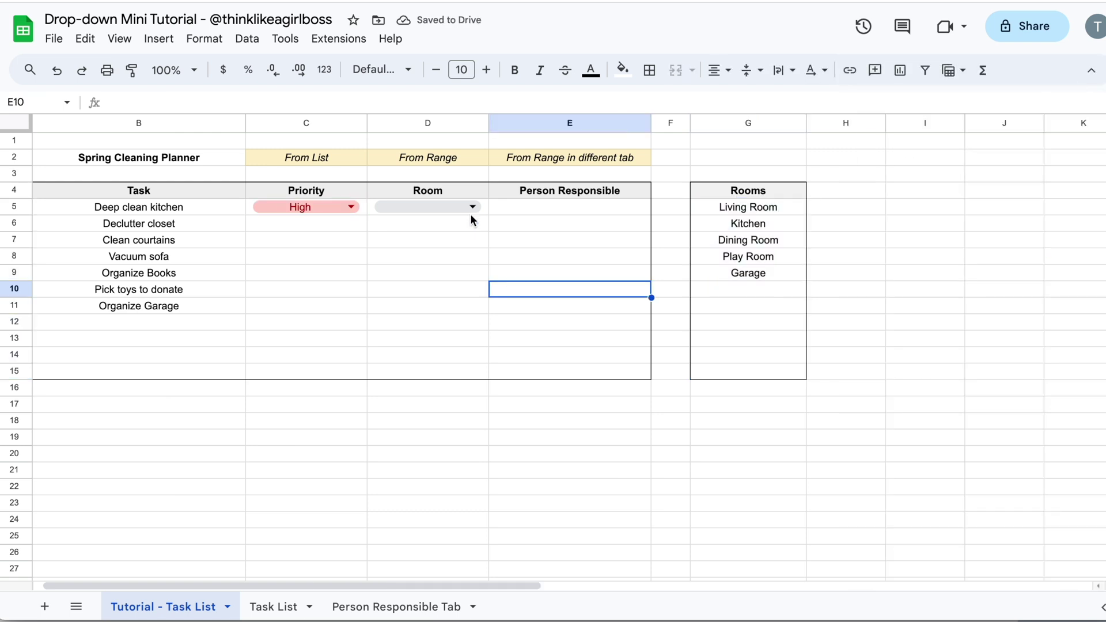
# Set the Room of Deep clean kitchen in D5 to Kitchen and reopen its option list
pyautogui.click(471, 207)
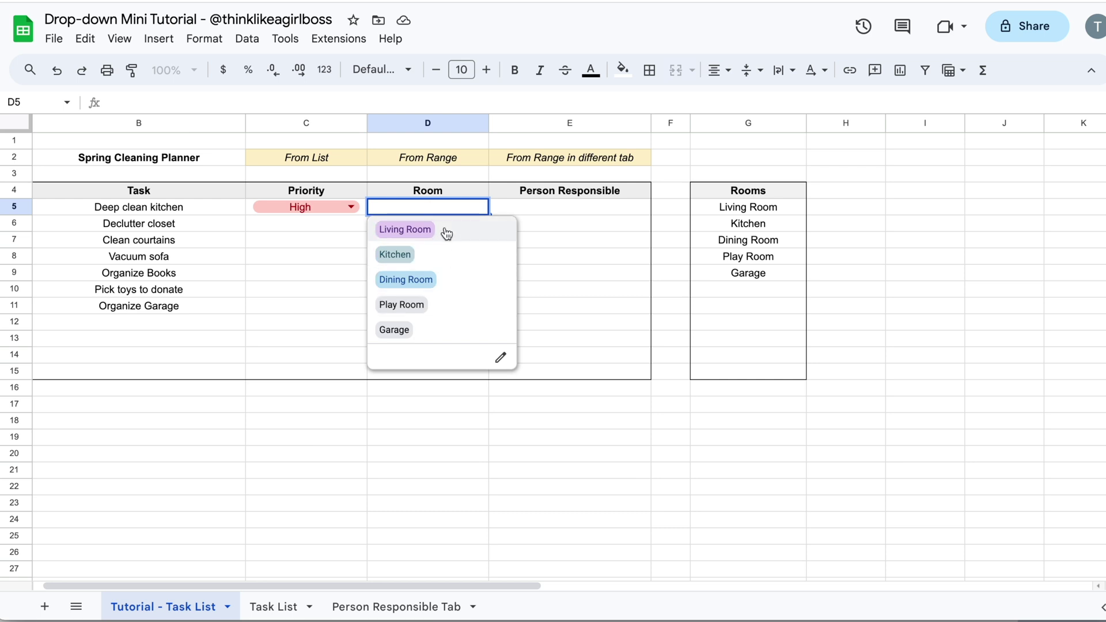
pyautogui.click(467, 253)
pyautogui.click(550, 258)
pyautogui.click(471, 207)
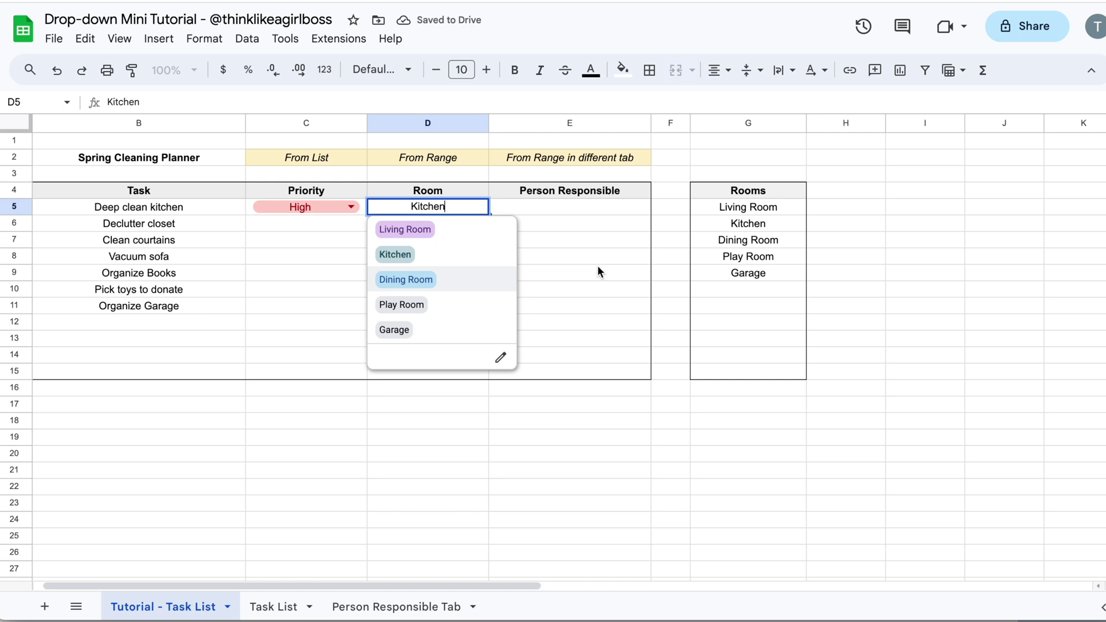
# Add Master Bedroom to the Rooms list in cell G10
pyautogui.click(748, 288)
pyautogui.write('Master Bedroom')
pyautogui.press('Return')
pyautogui.click(913, 291)
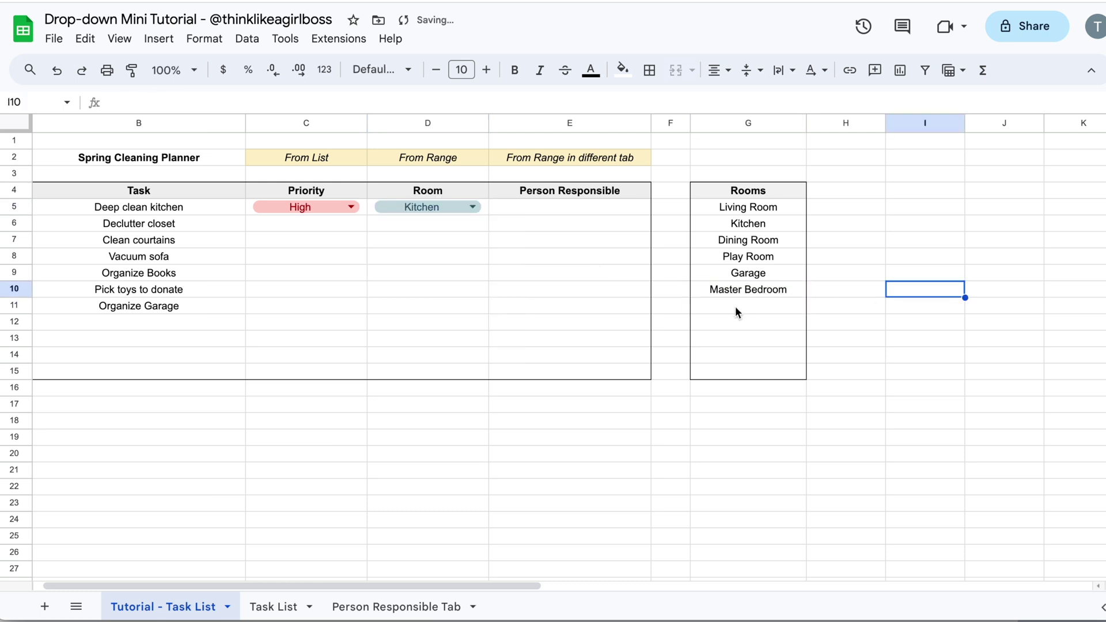
pyautogui.click(739, 293)
# Edit the D5 dropdown rule to color the Master Bedroom item light green, and save it
pyautogui.click(431, 210)
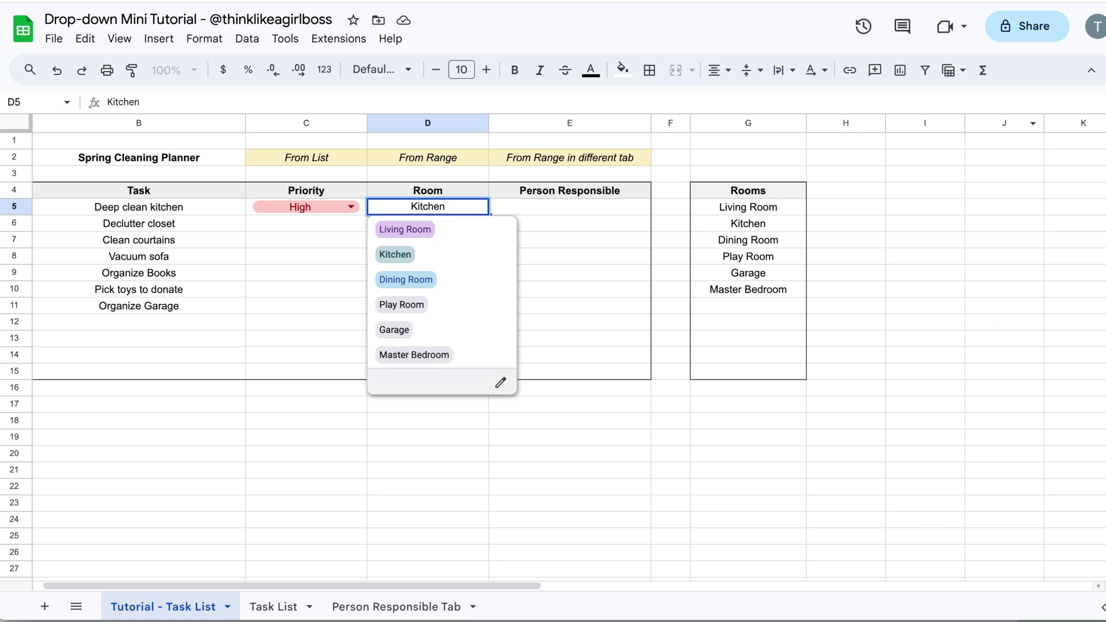
pyautogui.click(501, 384)
pyautogui.scroll(-2, 994, 353)
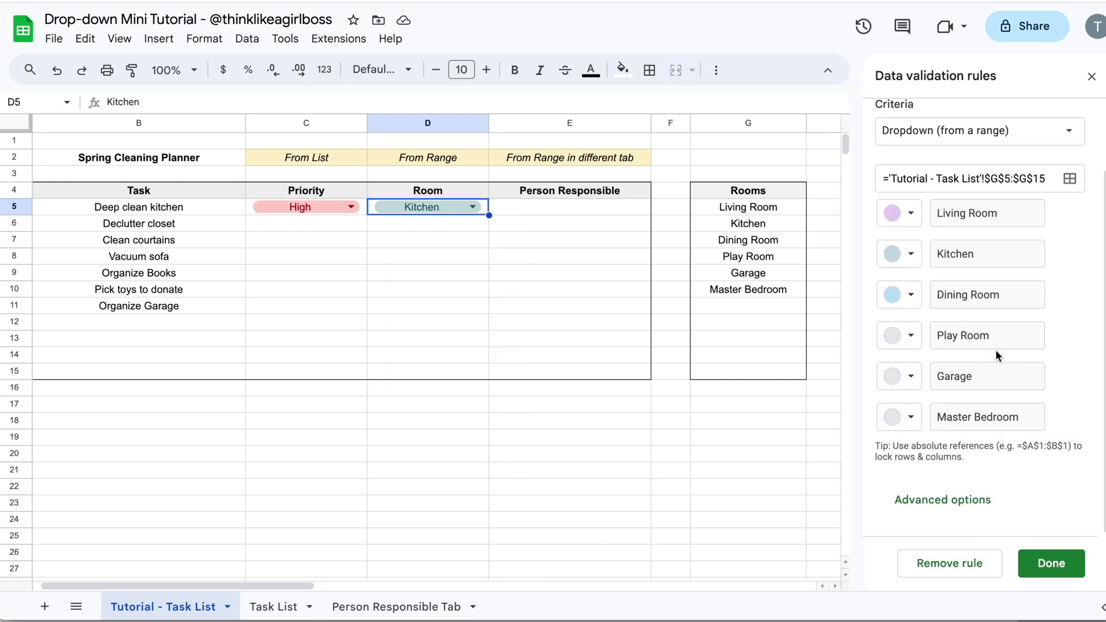
pyautogui.click(910, 418)
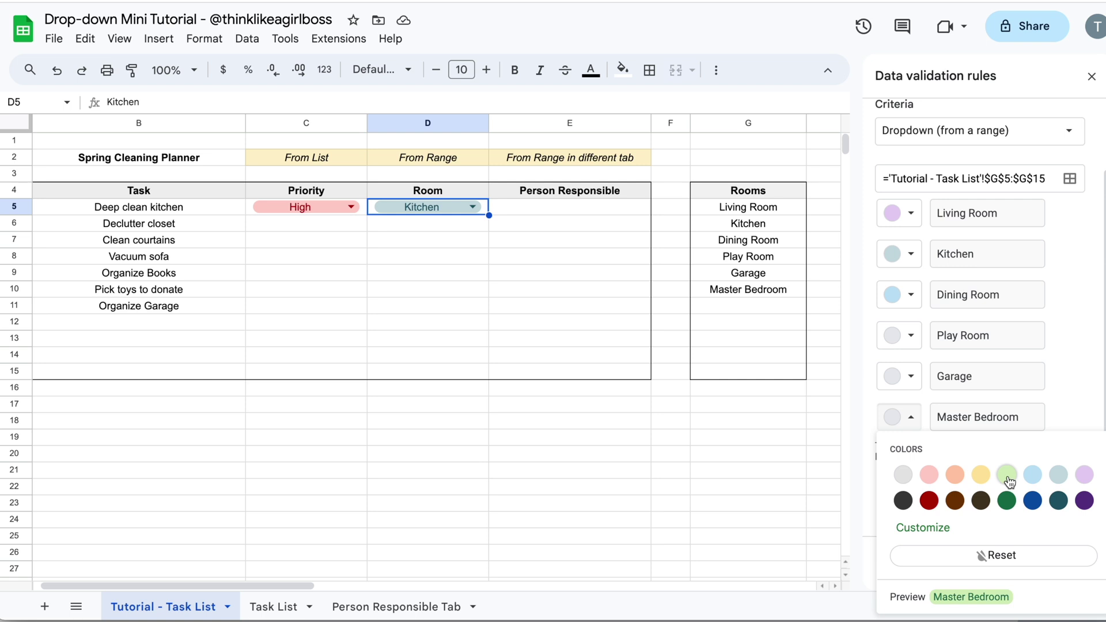
pyautogui.click(1008, 478)
pyautogui.click(1049, 565)
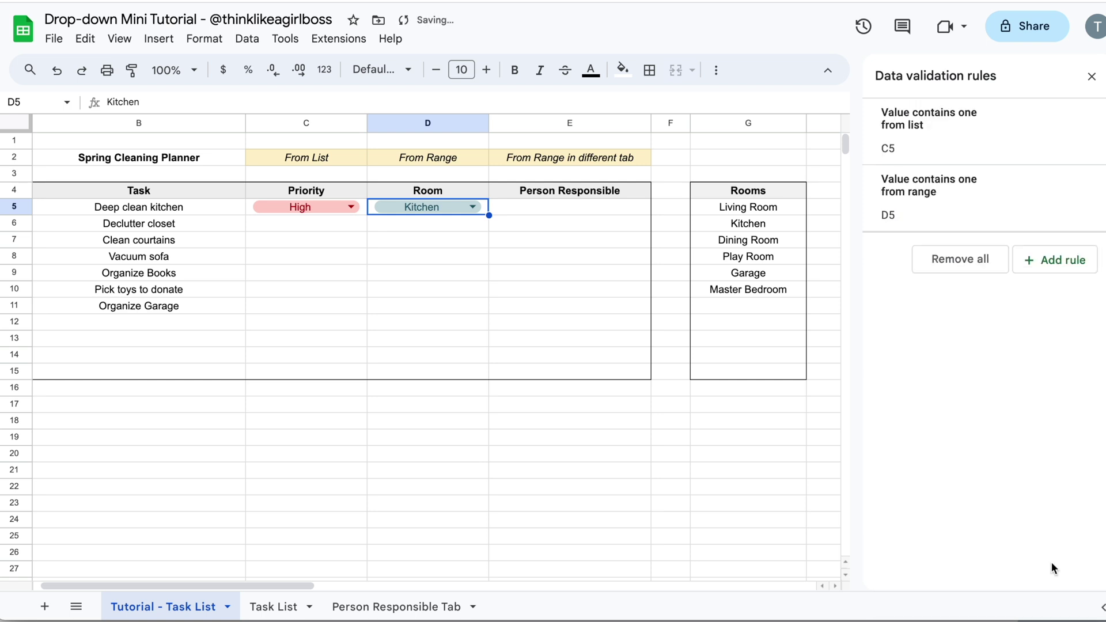
pyautogui.click(1091, 76)
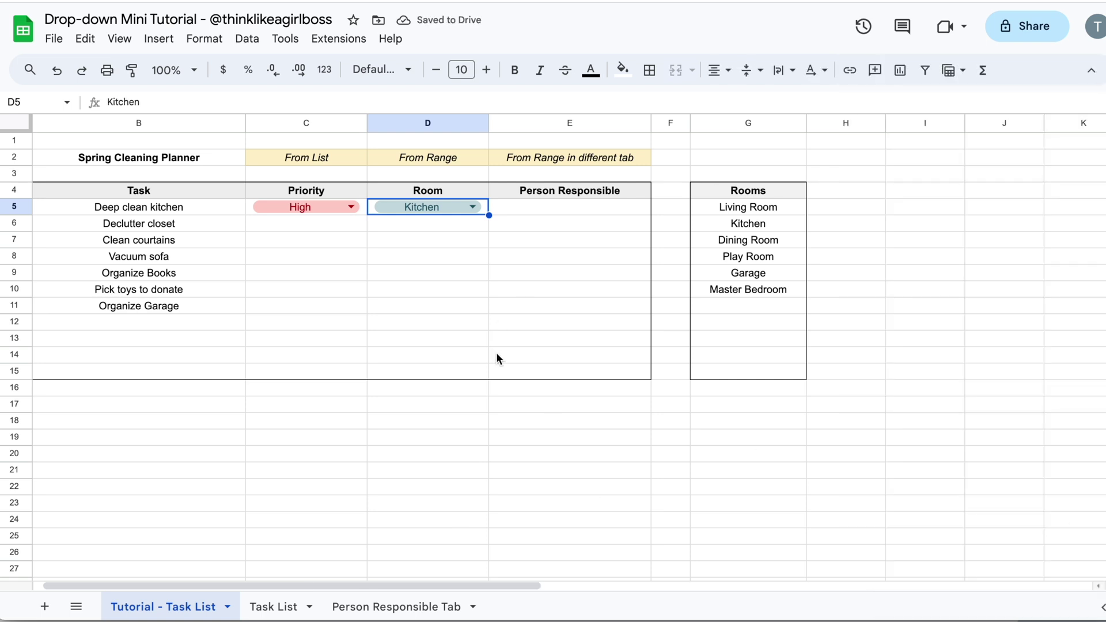
# Set the Room of Deep clean kitchen in D5 to Master Bedroom
pyautogui.click(473, 207)
pyautogui.click(446, 353)
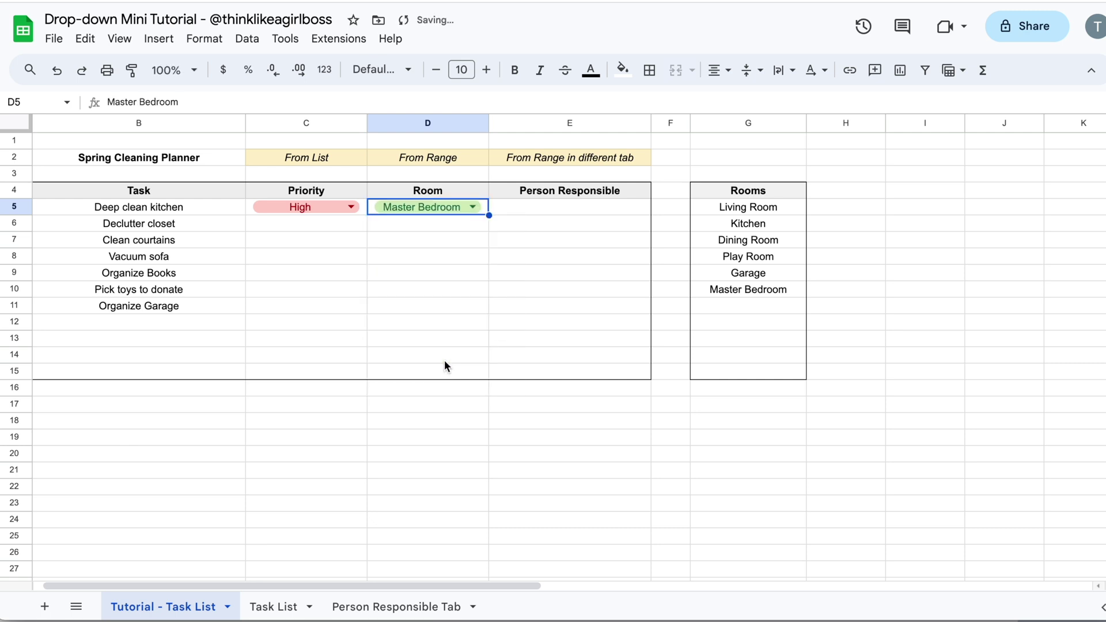
pyautogui.click(473, 437)
# Compare the option lists of the Priority dropdown in C5 and the Room dropdown in D5
pyautogui.click(351, 151)
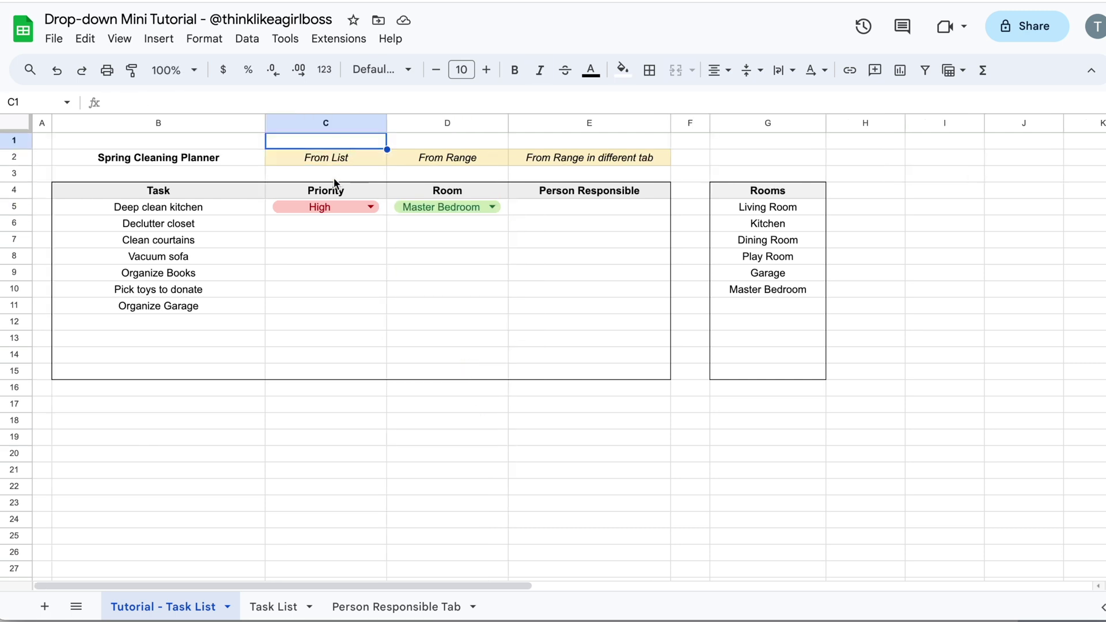
pyautogui.click(371, 209)
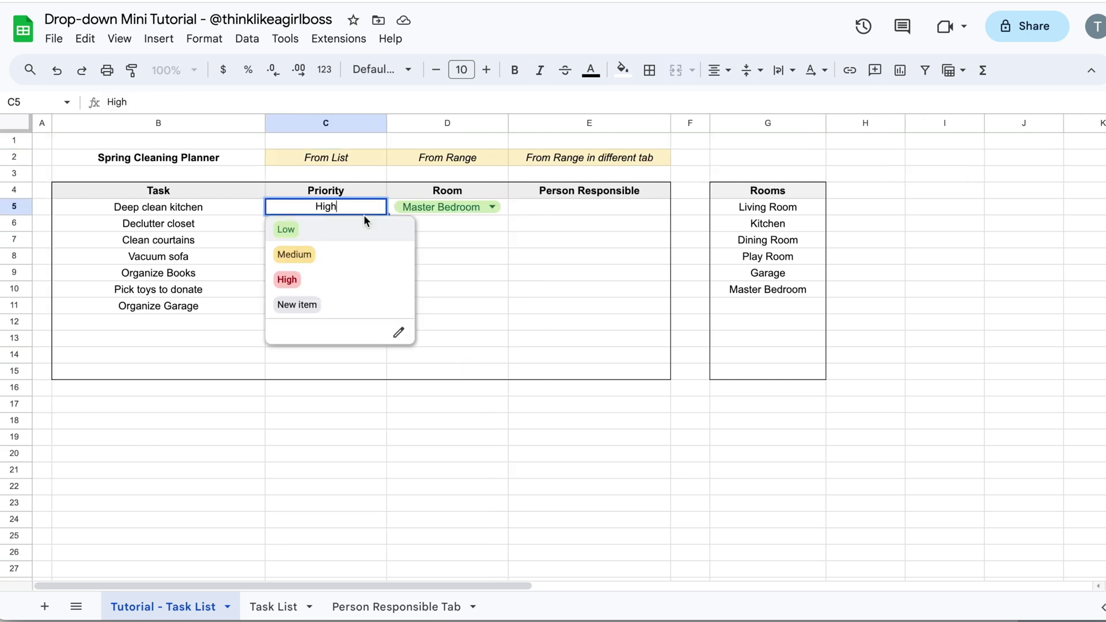
pyautogui.click(482, 255)
pyautogui.click(494, 208)
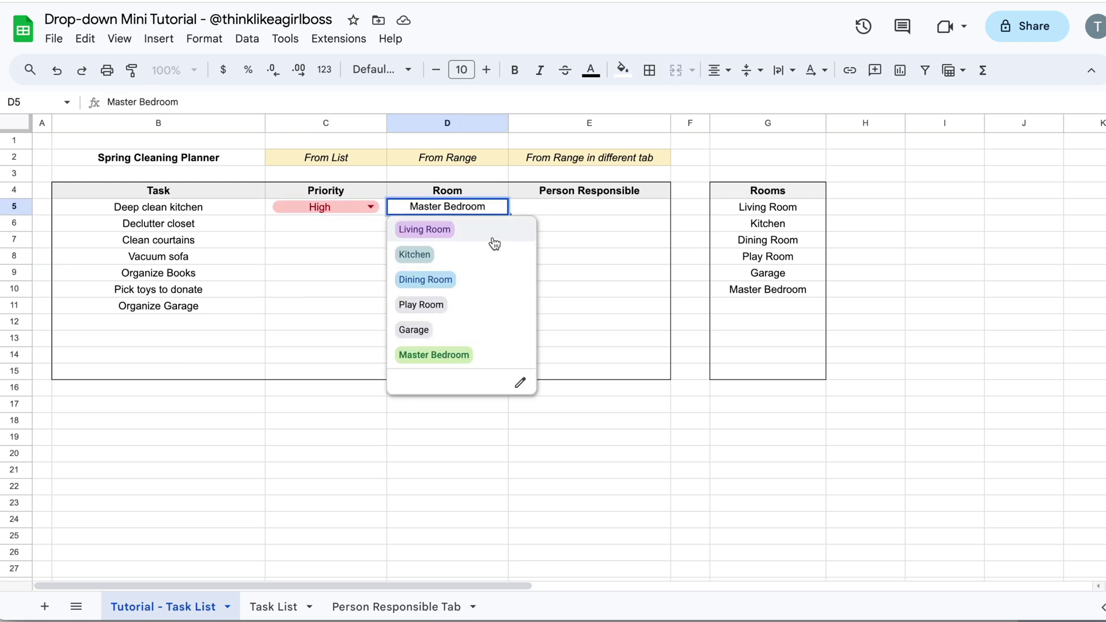
pyautogui.click(612, 236)
# Examine the Rooms list and the names on the Person Responsible Tab sheet, and return to the Tutorial - Task List sheet
pyautogui.click(606, 214)
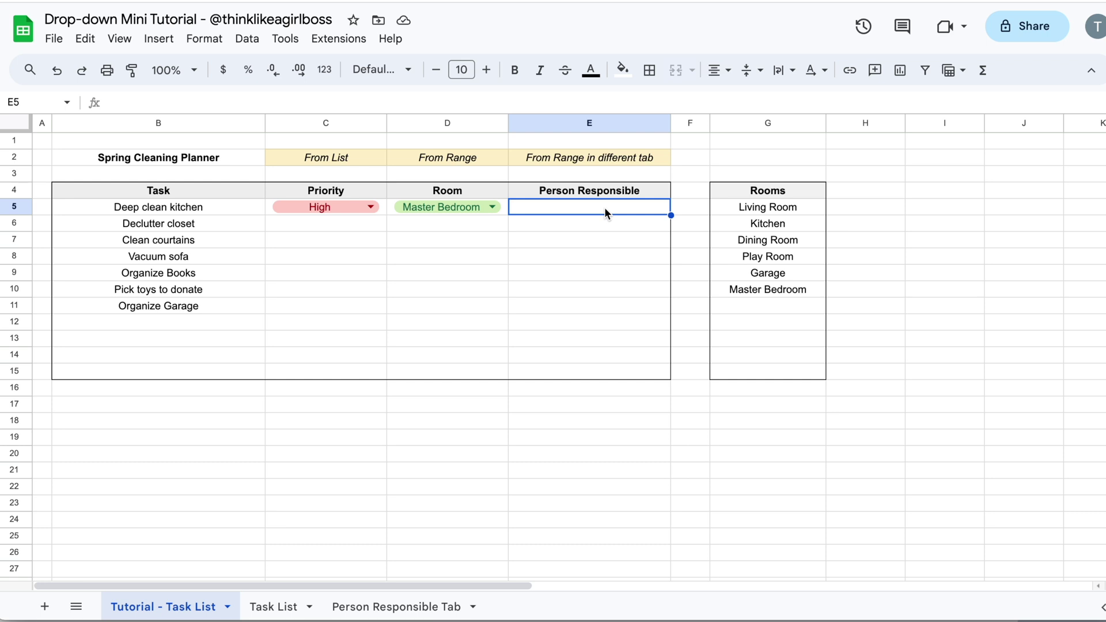
pyautogui.click(506, 210)
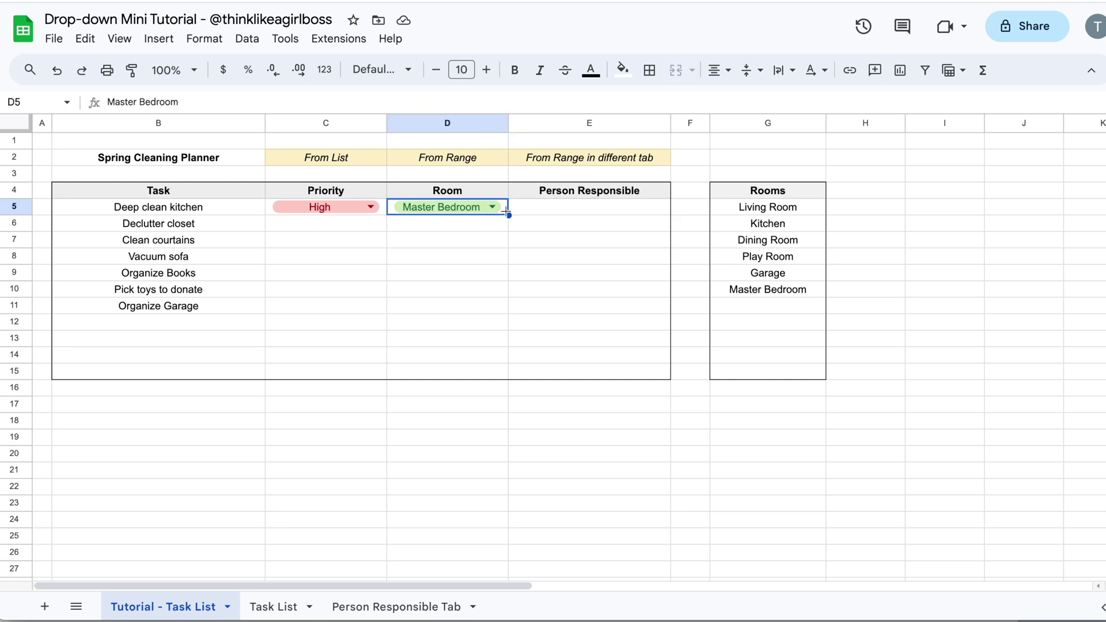
pyautogui.click(640, 211)
pyautogui.moveTo(752, 193); pyautogui.dragTo(760, 374)
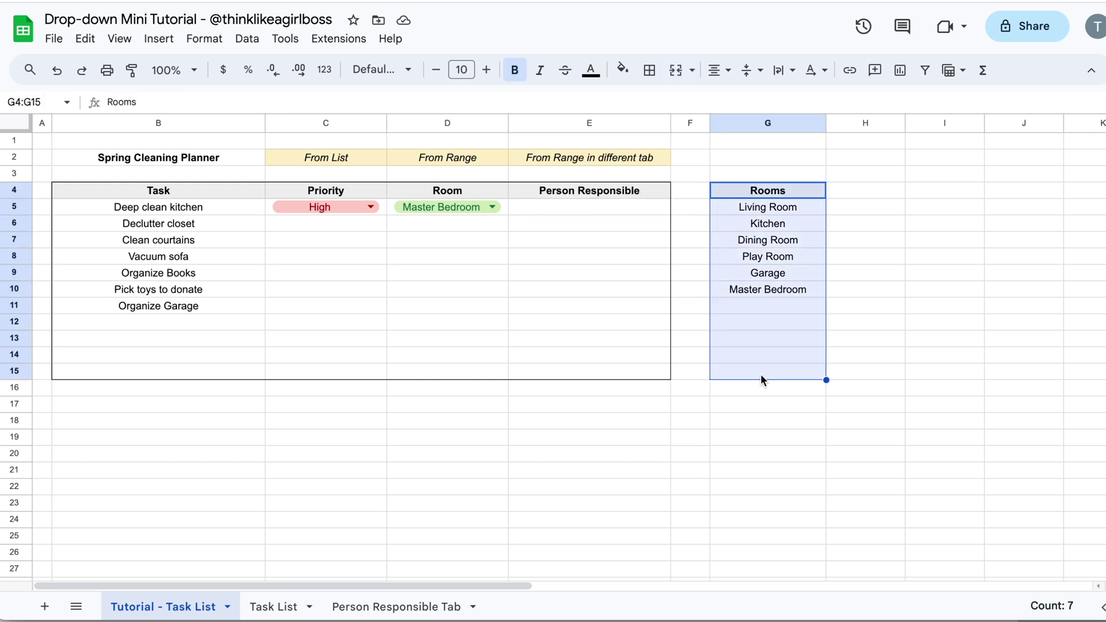
pyautogui.click(422, 606)
pyautogui.click(427, 283)
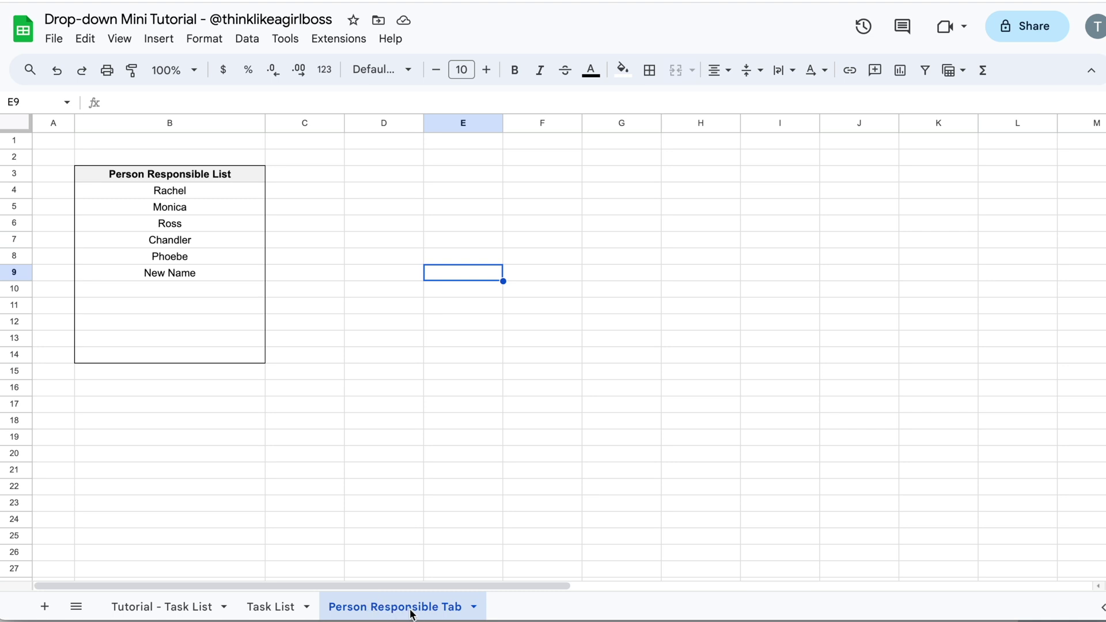
pyautogui.moveTo(172, 190); pyautogui.dragTo(173, 299)
pyautogui.click(163, 607)
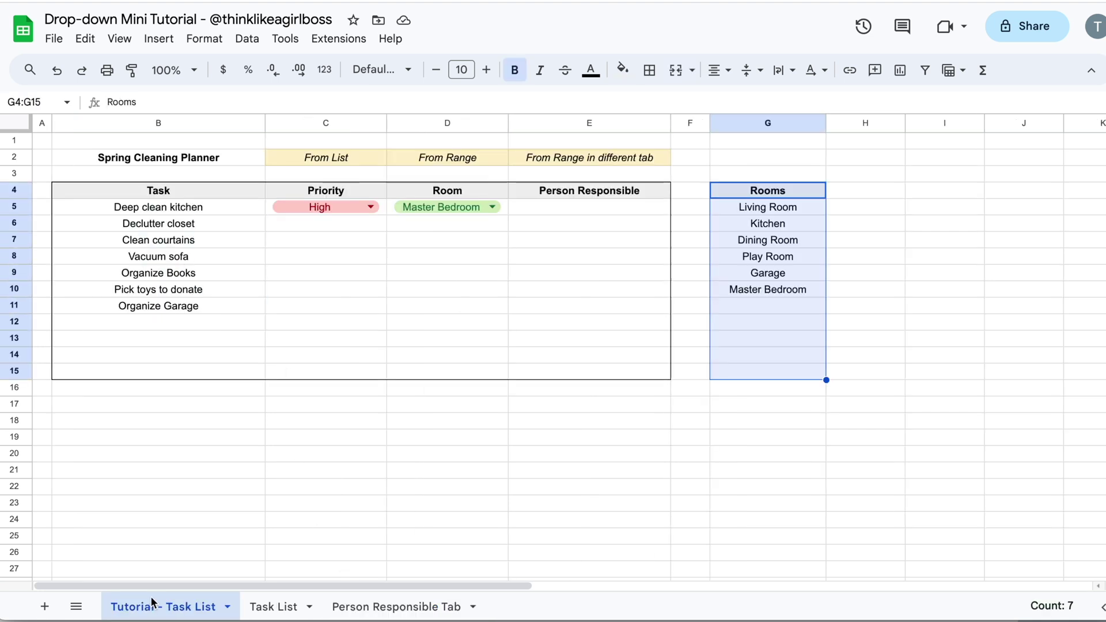
pyautogui.click(611, 503)
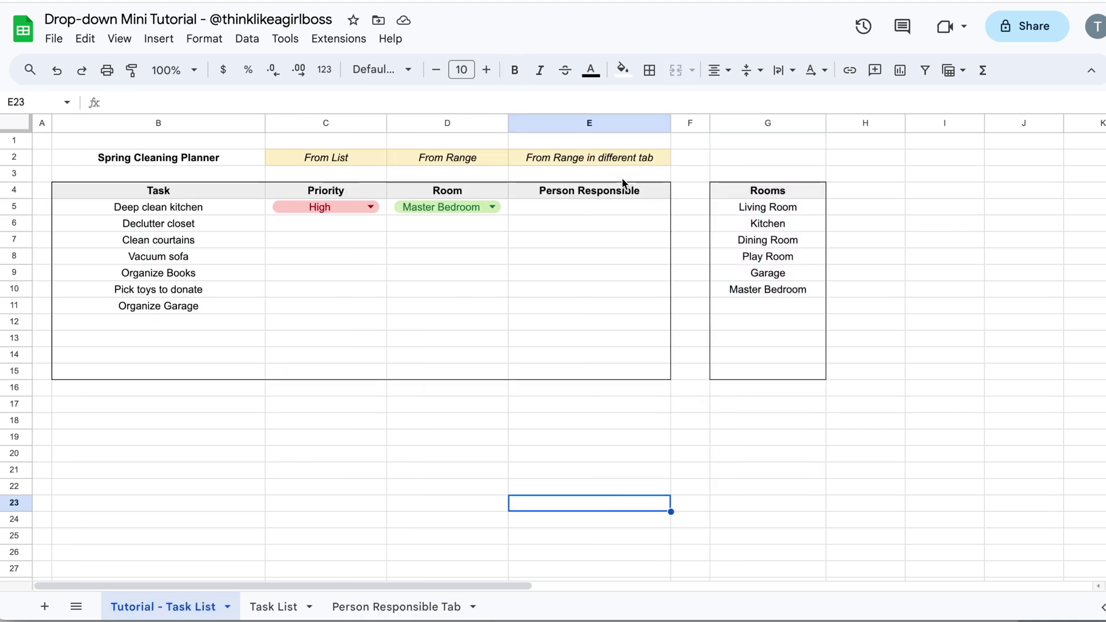
# Insert a dropdown in E5, the Person Responsible of Deep clean kitchen, with the criterion Dropdown (from a range)
pyautogui.click(568, 211)
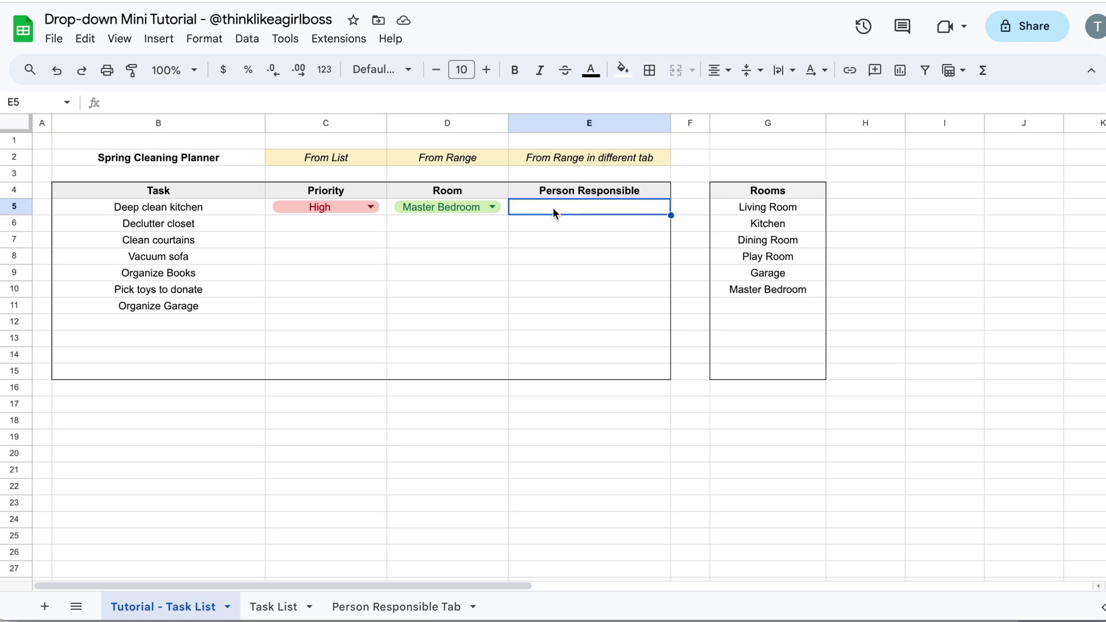
pyautogui.click(165, 49)
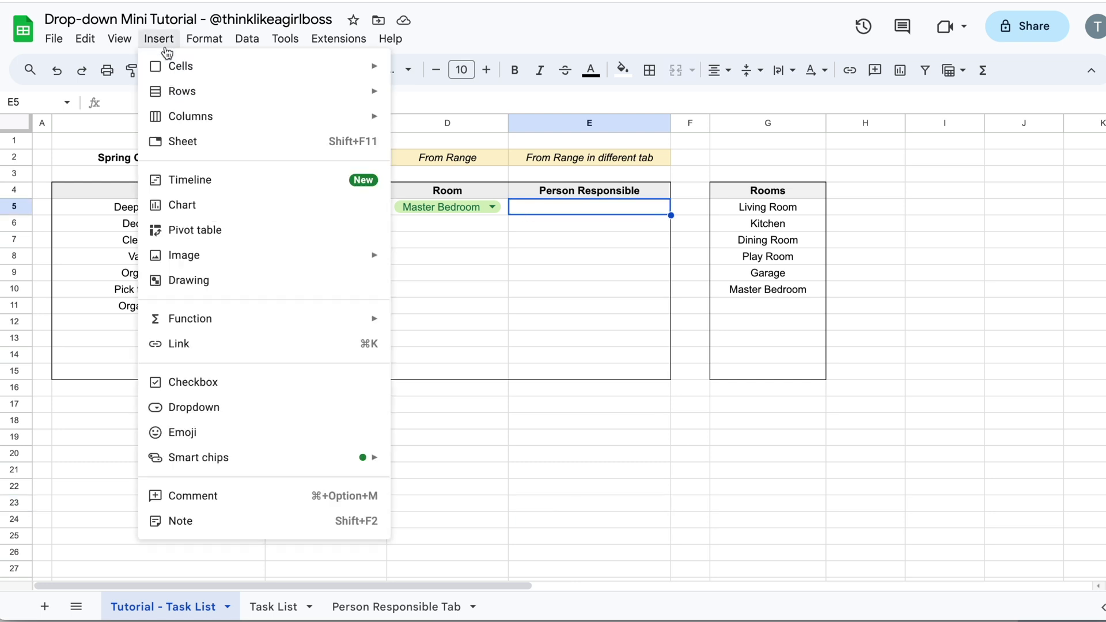
pyautogui.click(229, 409)
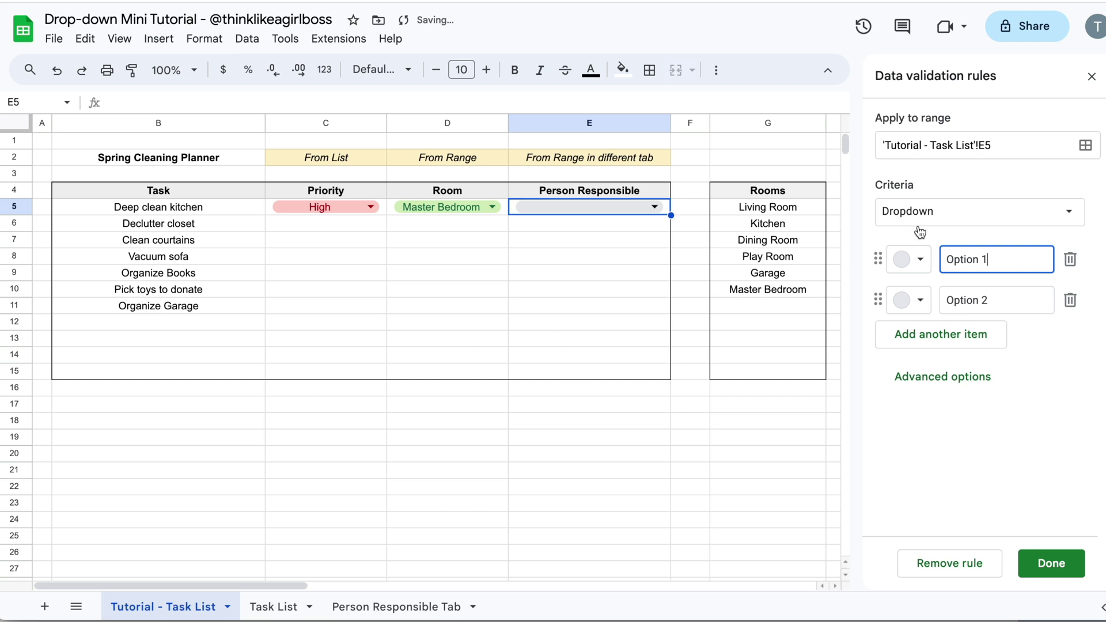
pyautogui.click(942, 212)
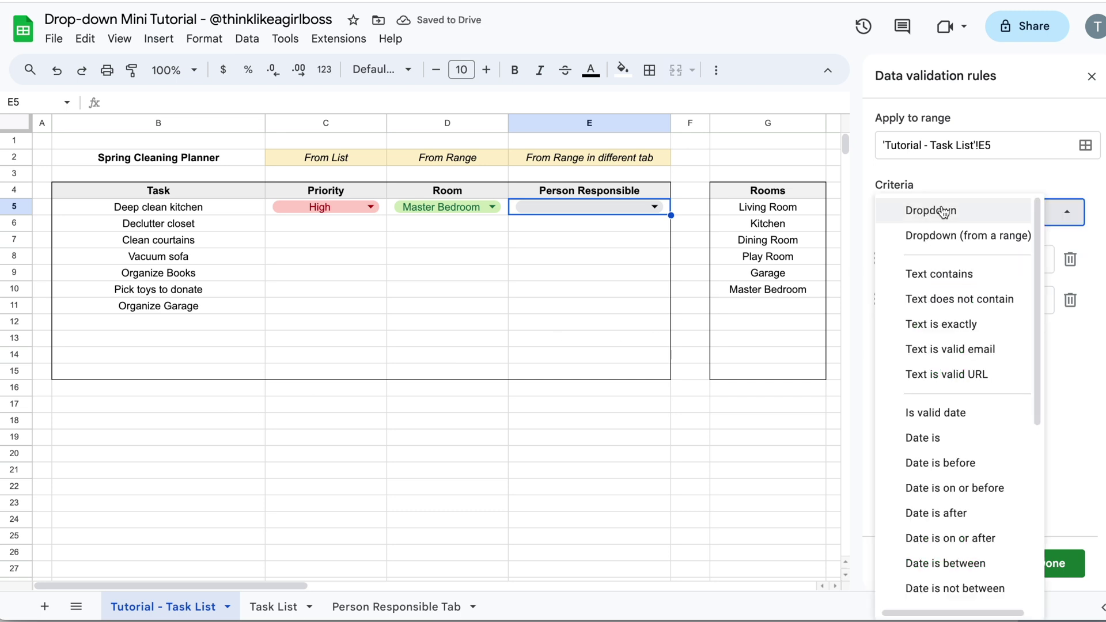
pyautogui.click(942, 236)
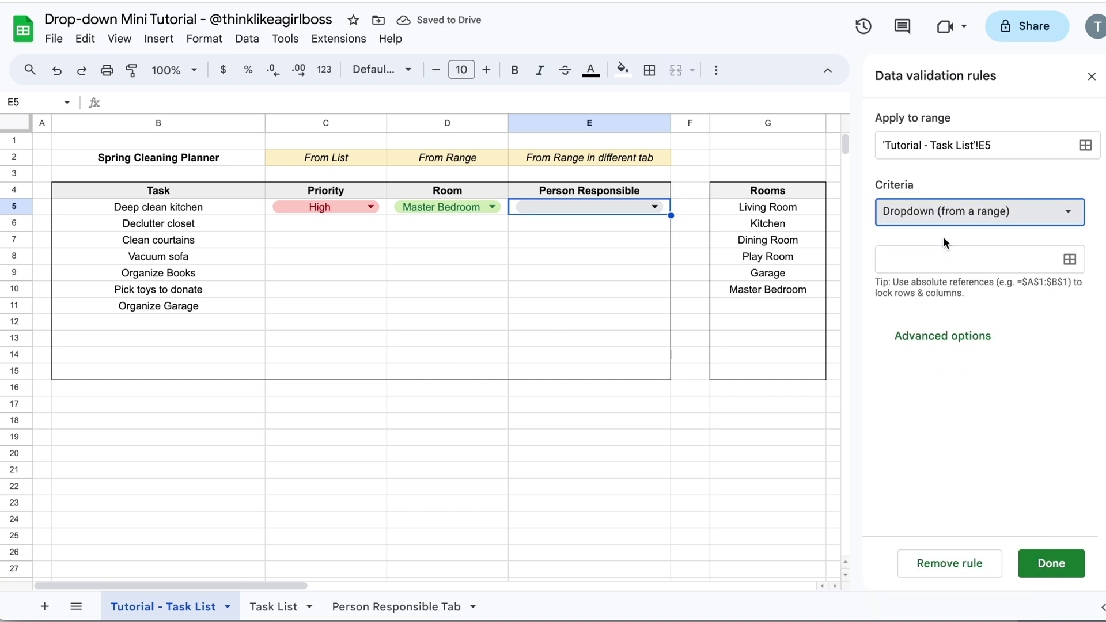
# Set the source range of the E5 dropdown to 'Person Responsible Tab'!B4:B14
pyautogui.click(1070, 260)
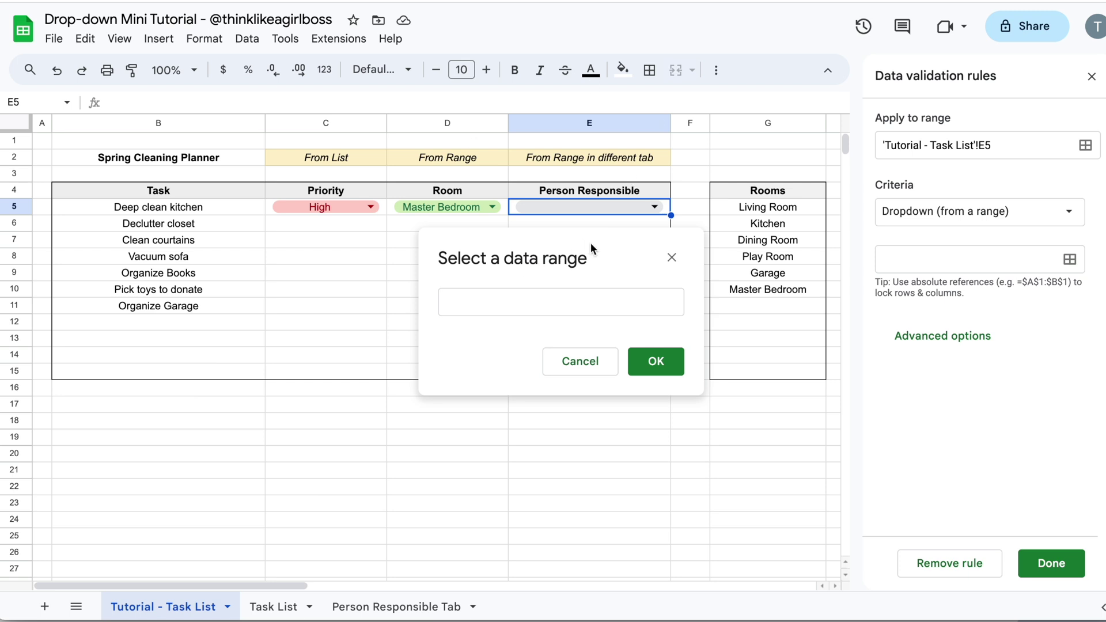
pyautogui.moveTo(591, 248); pyautogui.dragTo(261, 202)
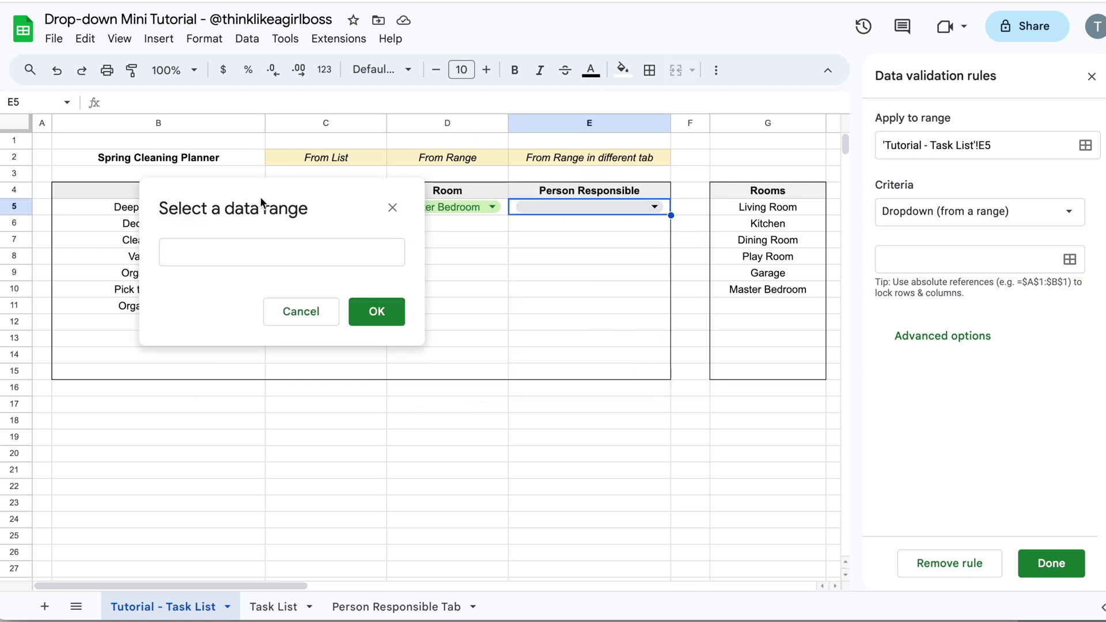
pyautogui.click(400, 606)
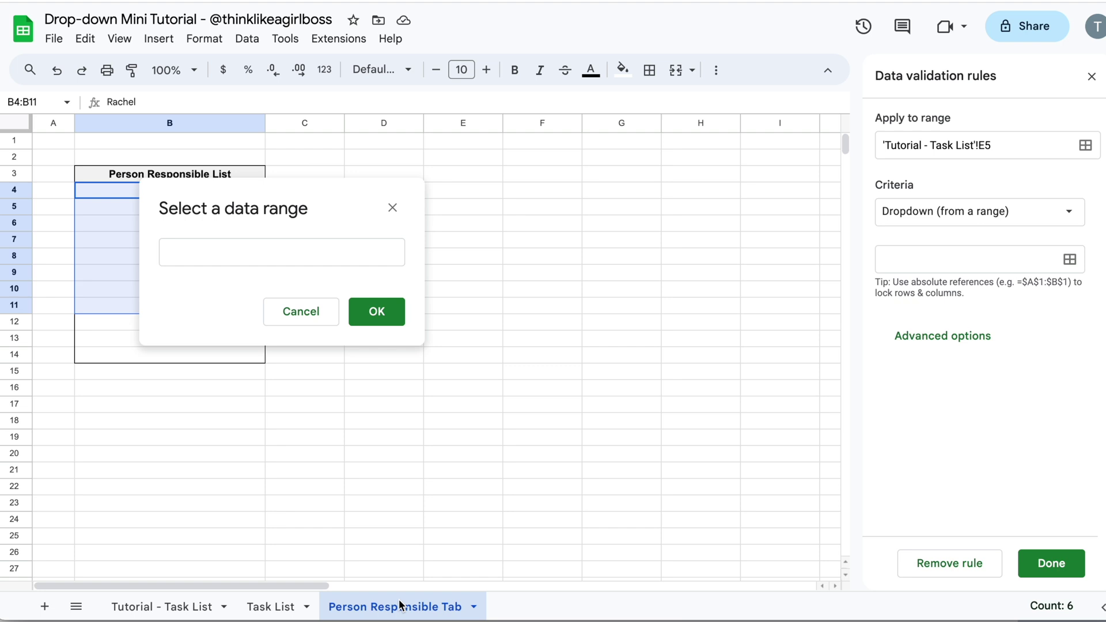
pyautogui.moveTo(331, 190); pyautogui.dragTo(681, 202)
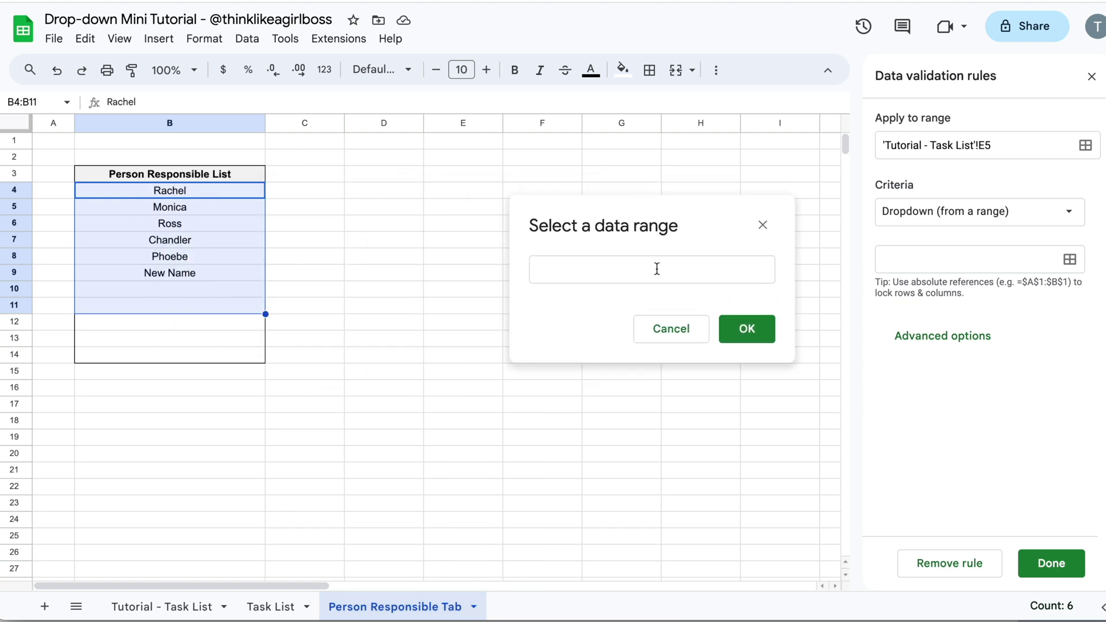
pyautogui.click(570, 271)
pyautogui.moveTo(211, 190); pyautogui.dragTo(199, 351)
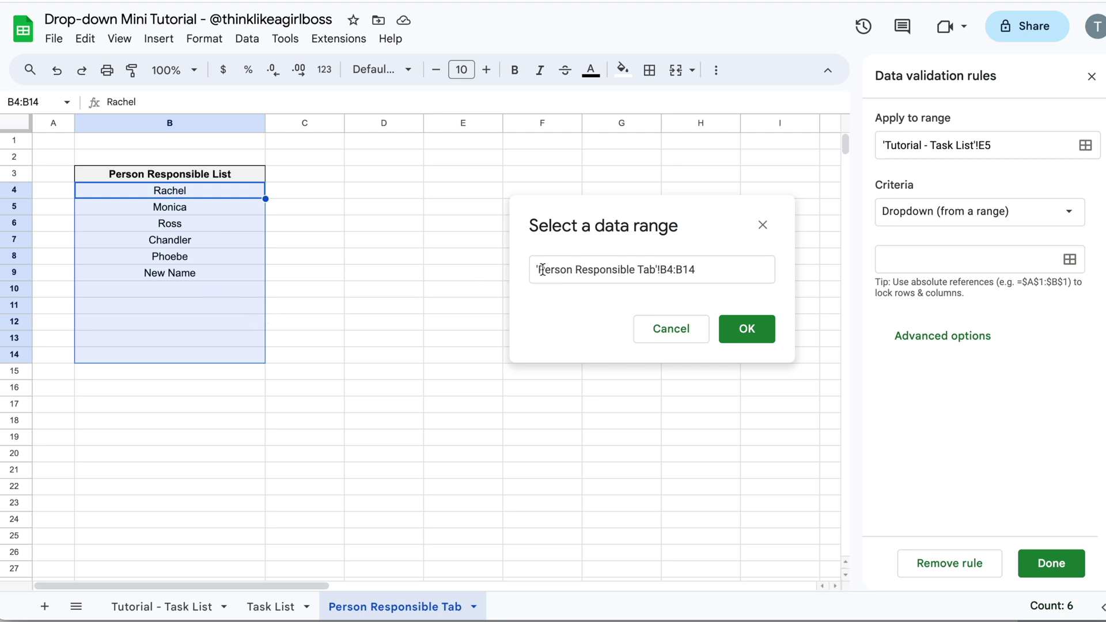
pyautogui.moveTo(659, 270); pyautogui.dragTo(532, 265)
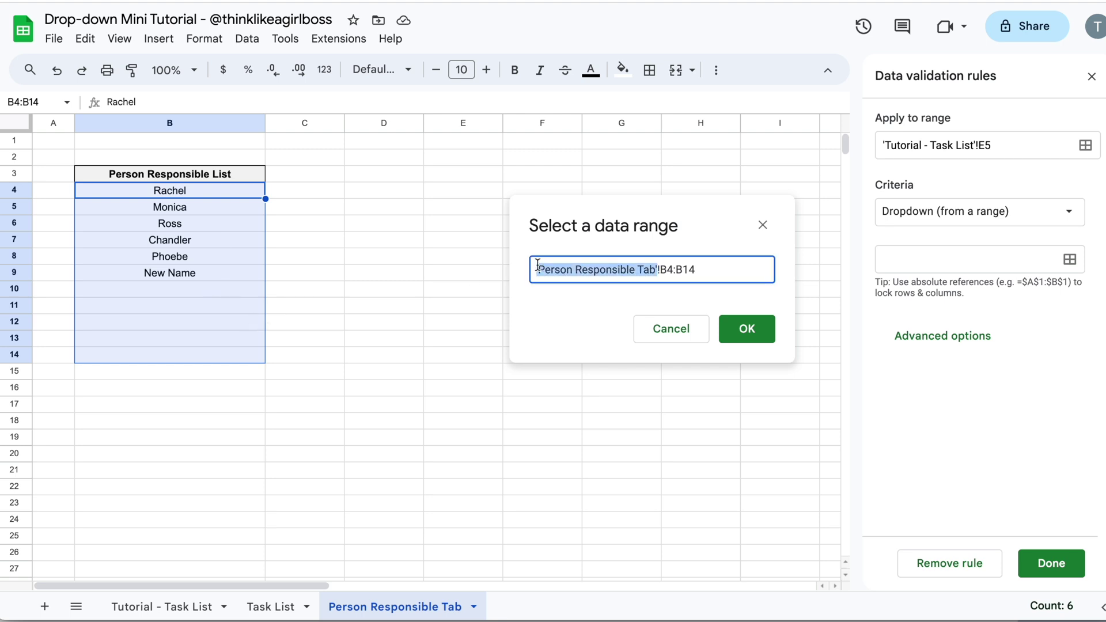
pyautogui.moveTo(713, 271); pyautogui.dragTo(658, 270)
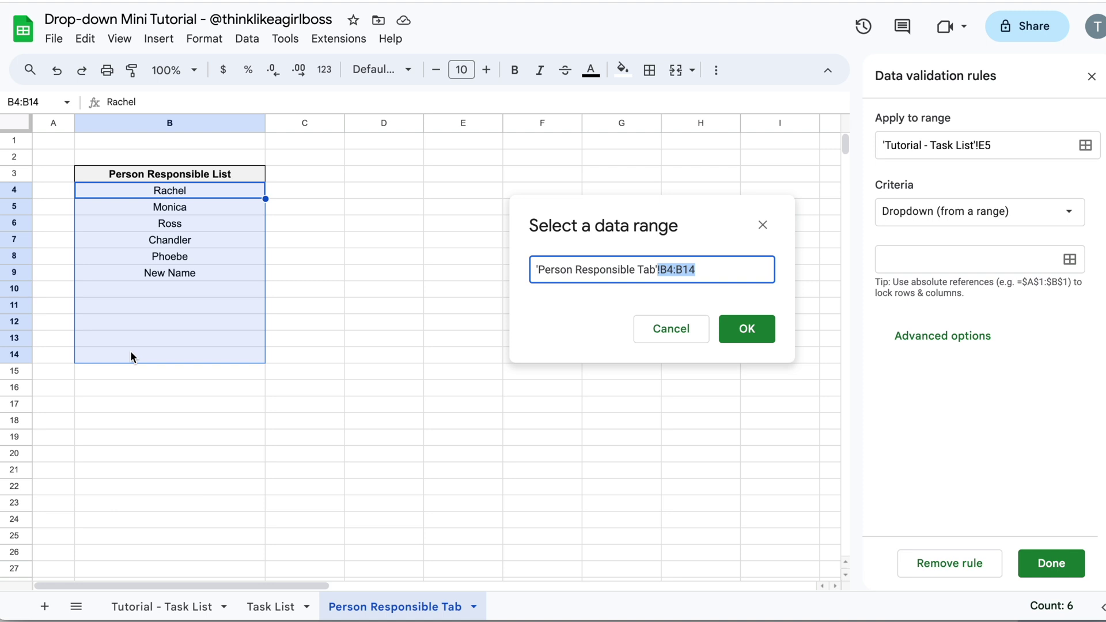
pyautogui.click(725, 272)
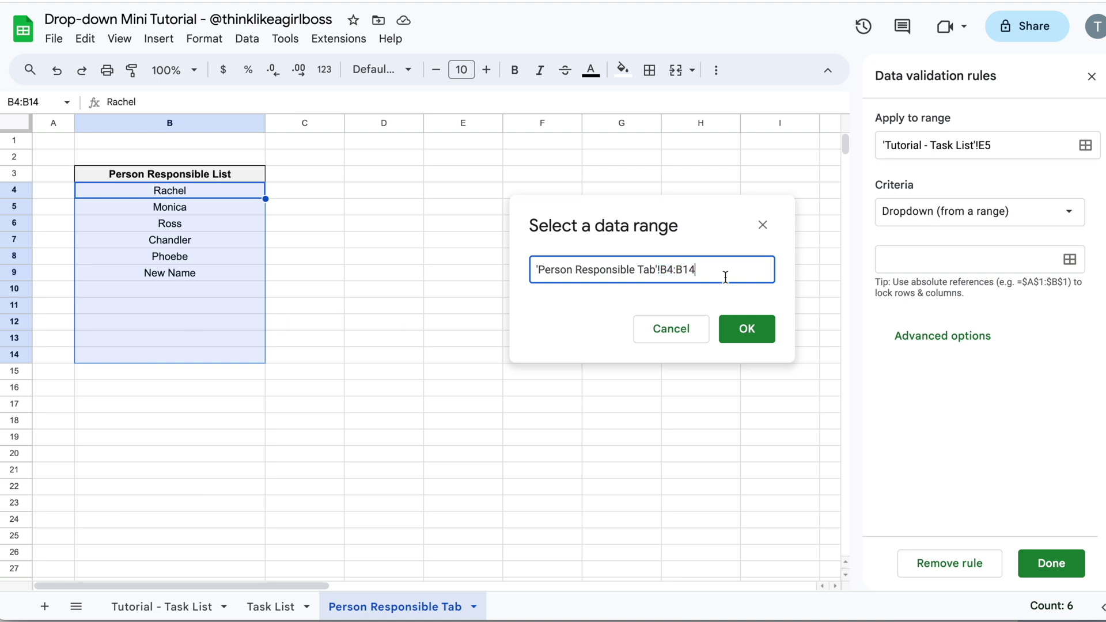
pyautogui.click(747, 330)
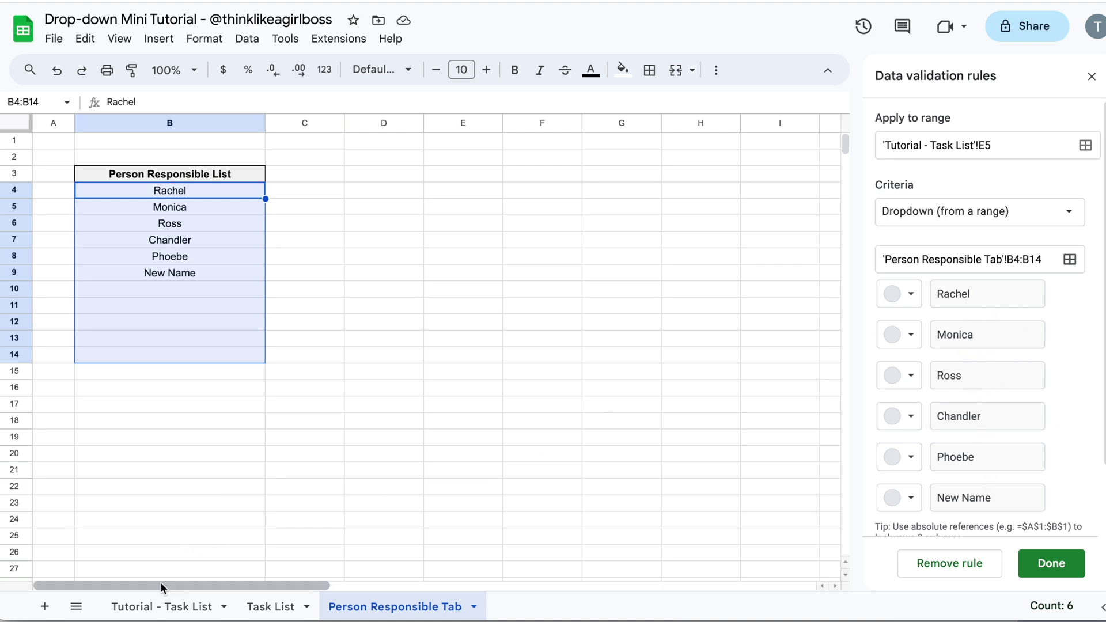
# On the Tutorial - Task List sheet, give the dropdown's first name a #e01864 background and #ffffff text, and save the rule
pyautogui.click(142, 607)
pyautogui.click(908, 295)
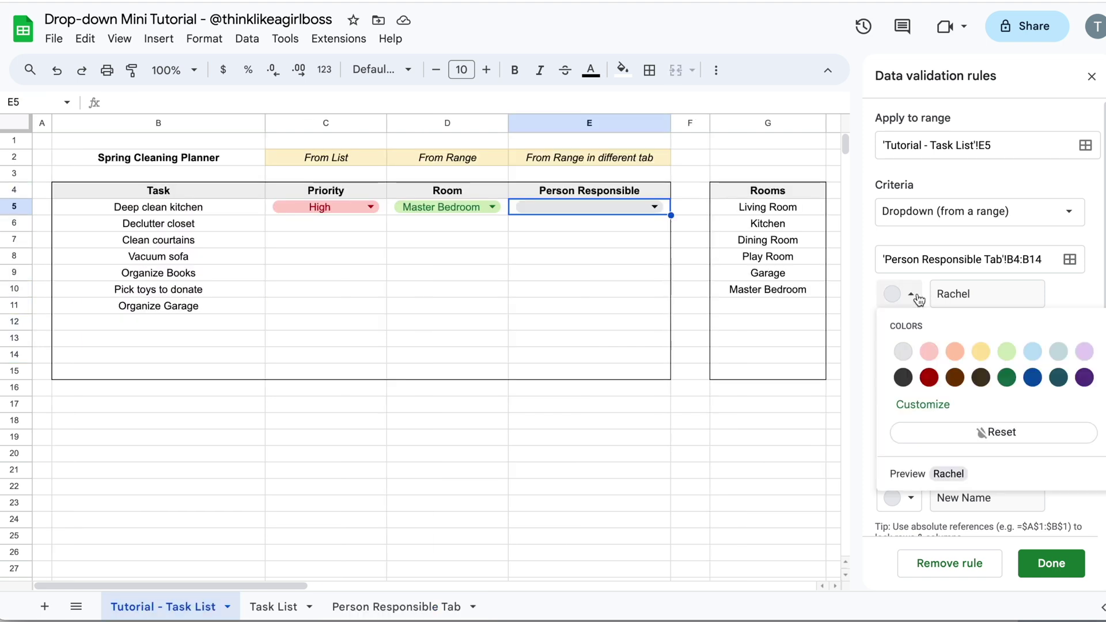
pyautogui.click(1006, 377)
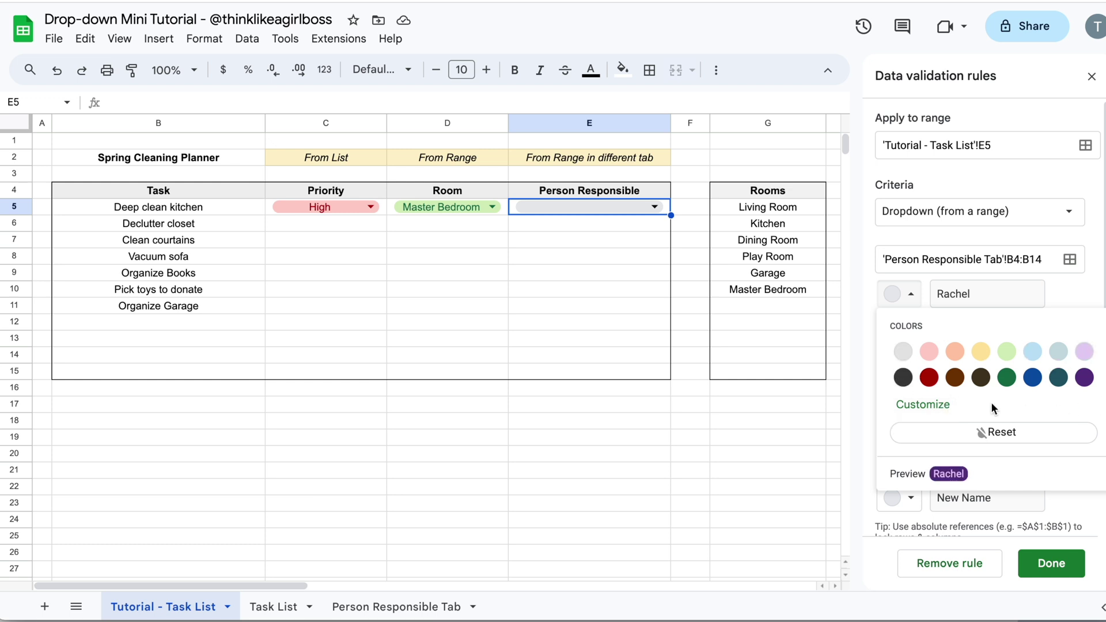
pyautogui.click(945, 406)
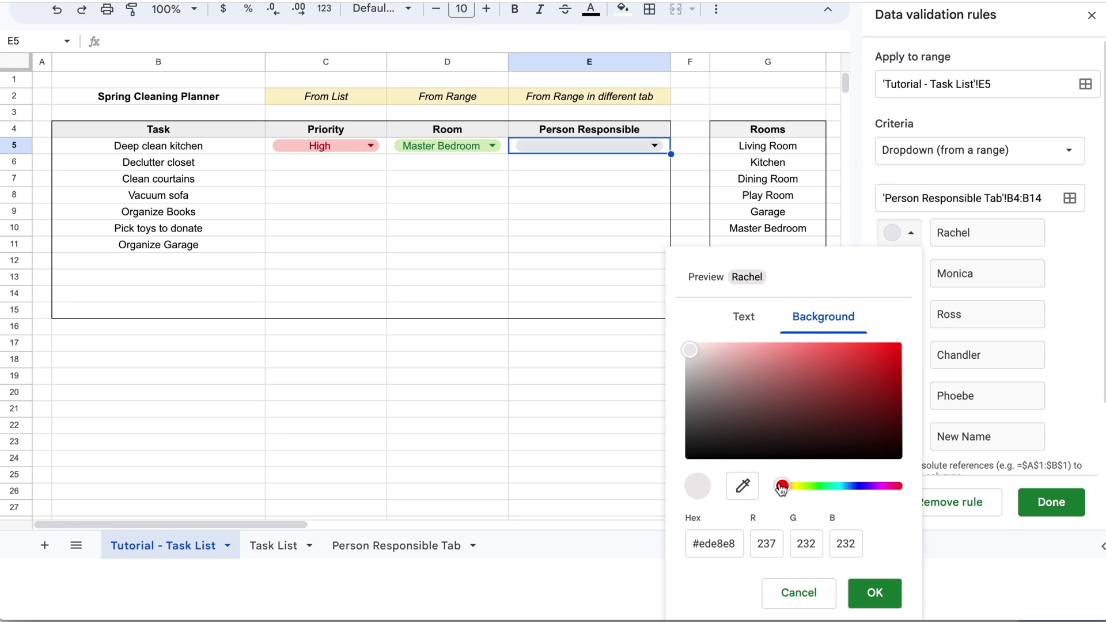
pyautogui.moveTo(781, 487); pyautogui.dragTo(886, 494)
pyautogui.moveTo(708, 362); pyautogui.dragTo(878, 356)
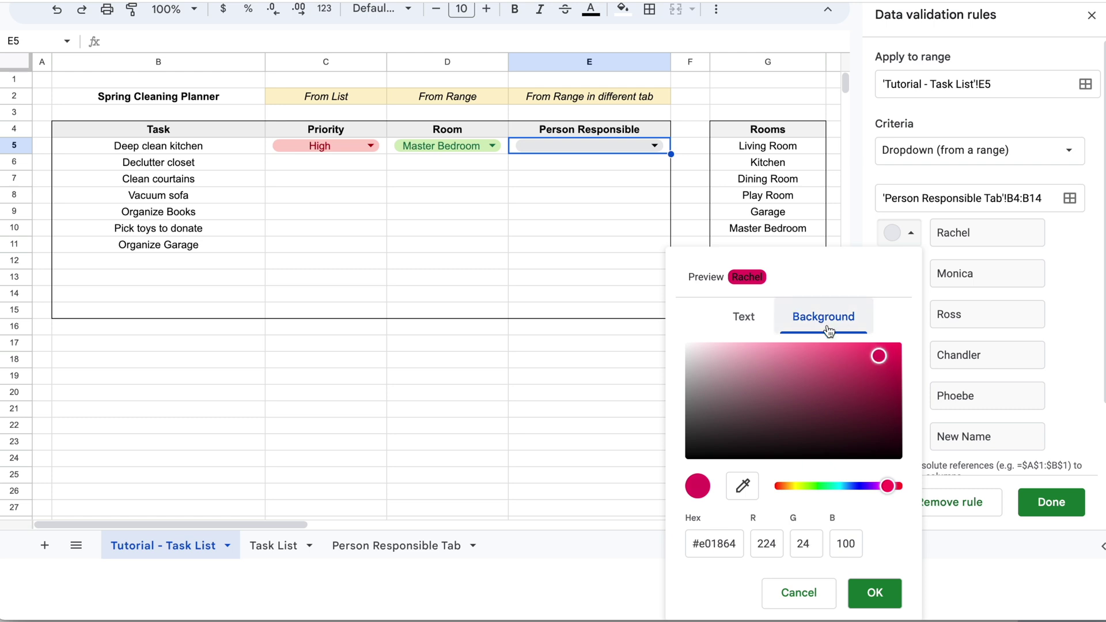
pyautogui.click(742, 320)
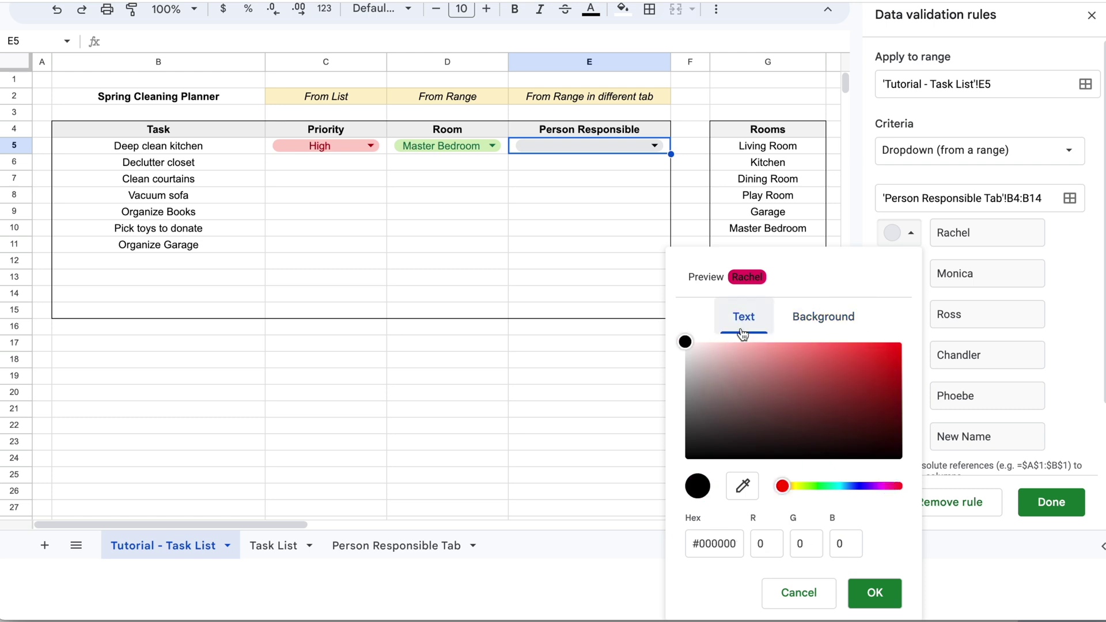
pyautogui.moveTo(701, 380); pyautogui.dragTo(683, 341)
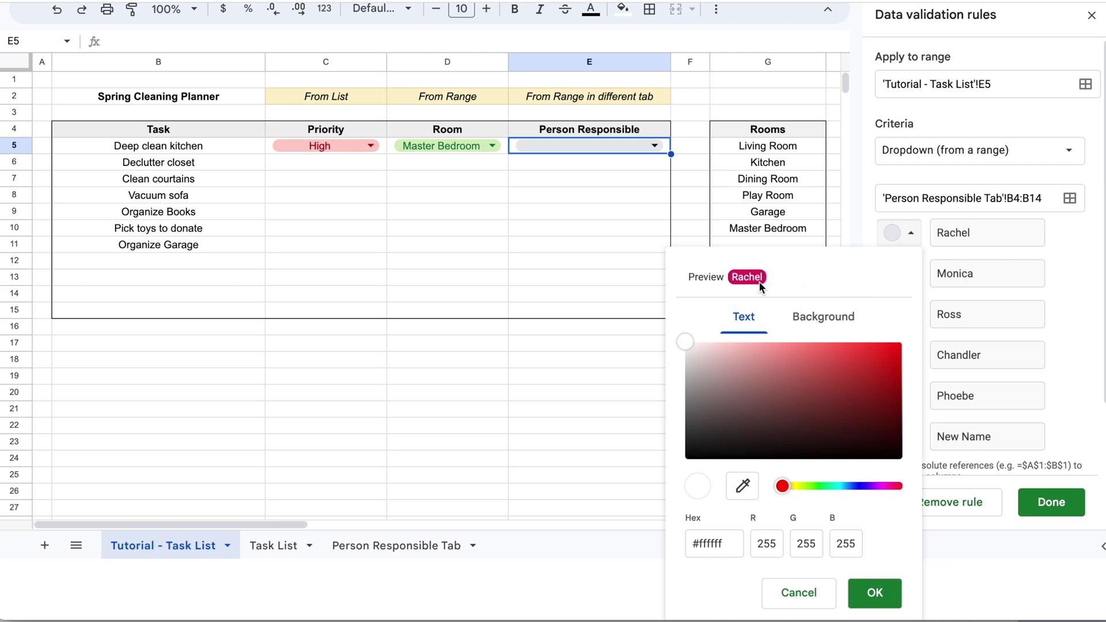
pyautogui.click(874, 590)
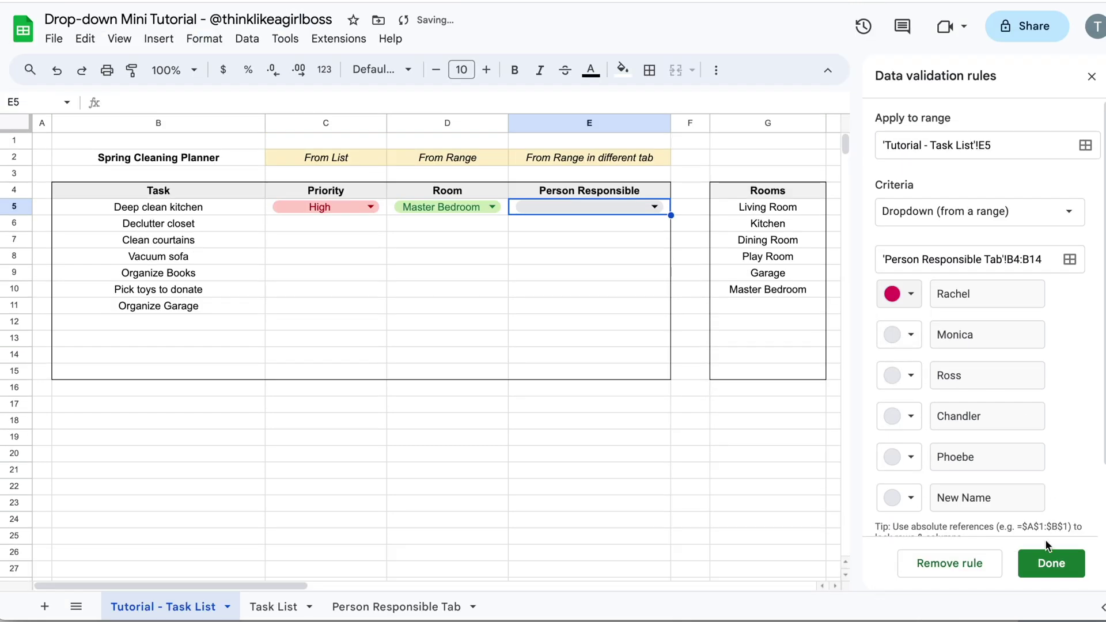
pyautogui.click(1062, 562)
# Close the validation rules and set the Person Responsible of Deep clean kitchen in E5 to the first name in the list
pyautogui.click(666, 299)
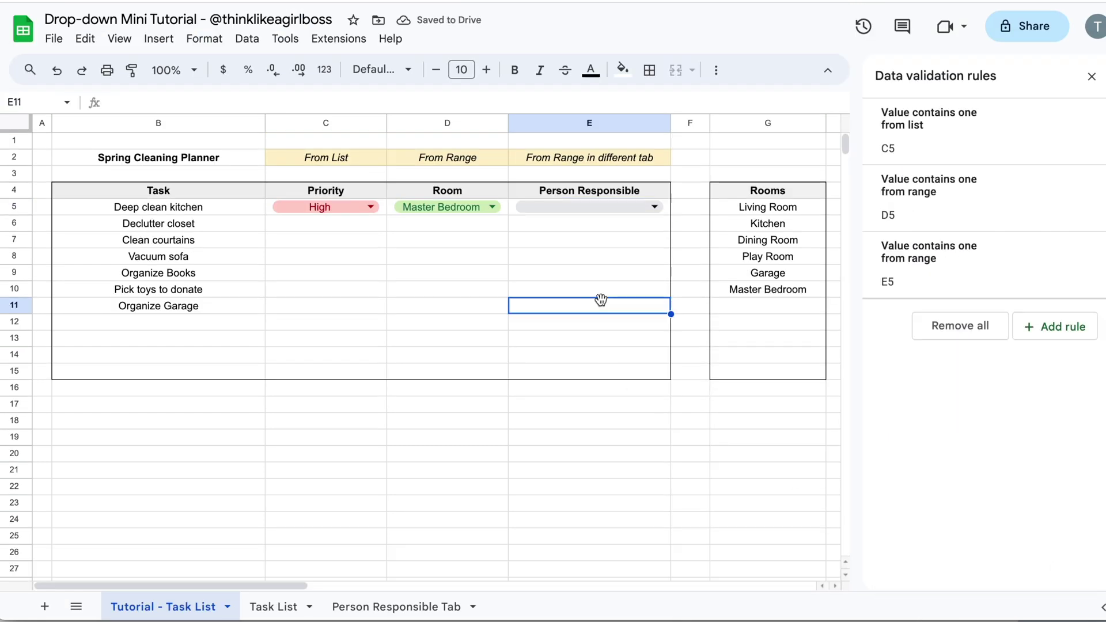
pyautogui.click(1092, 76)
pyautogui.click(461, 254)
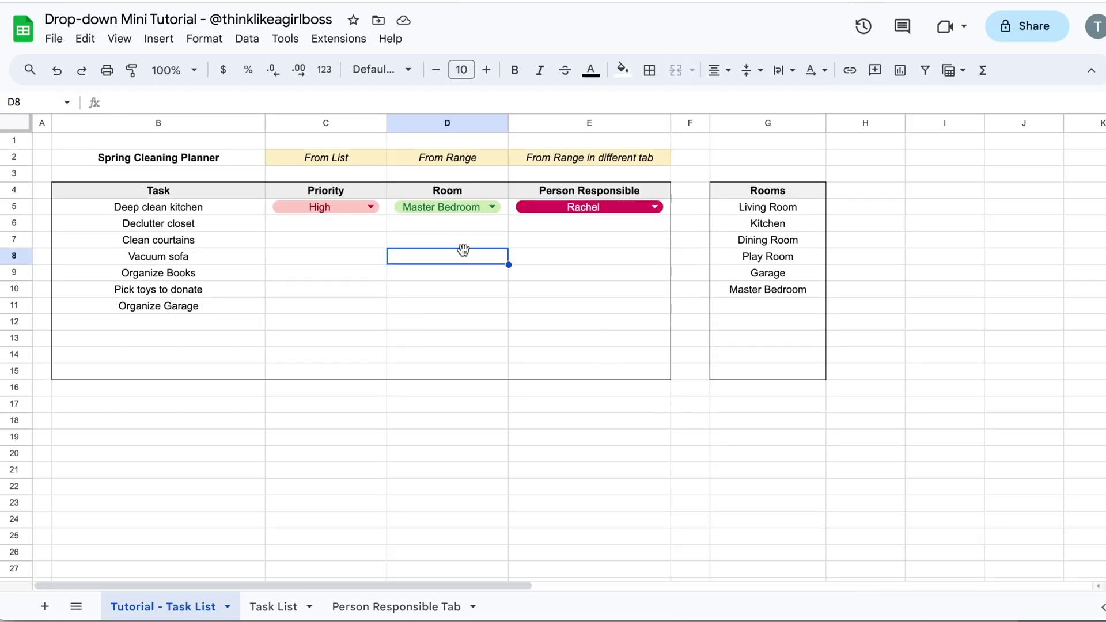
# Compare the validation rules of the Priority, Room and Person Responsible dropdowns in C5, D5 and E5, including their option sources
pyautogui.click(350, 203)
pyautogui.click(397, 330)
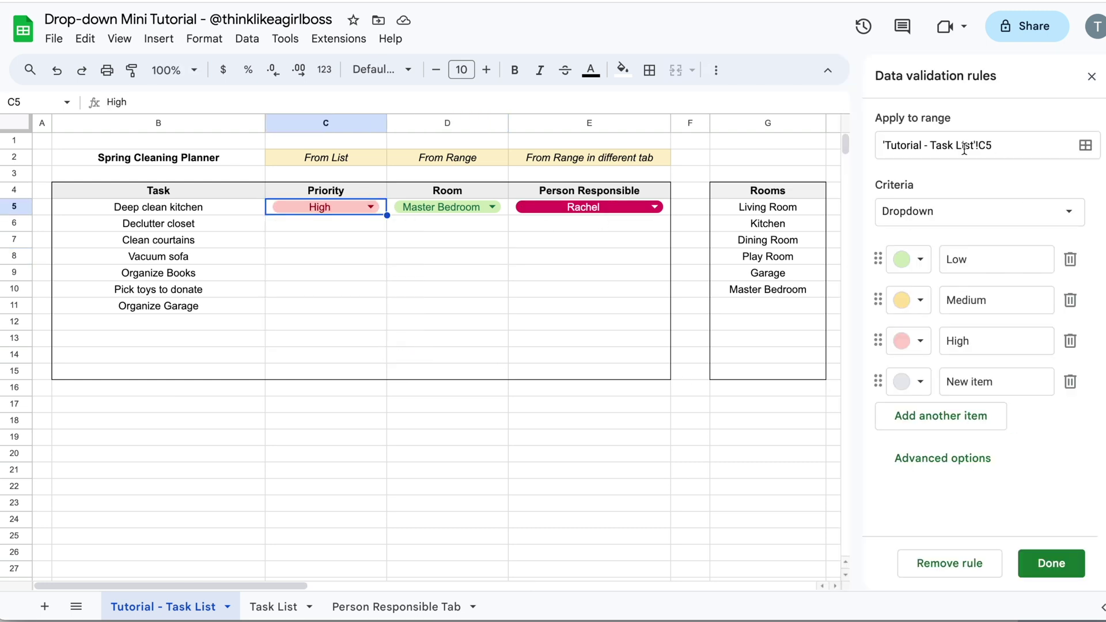
pyautogui.click(988, 262)
pyautogui.click(1005, 305)
pyautogui.click(999, 343)
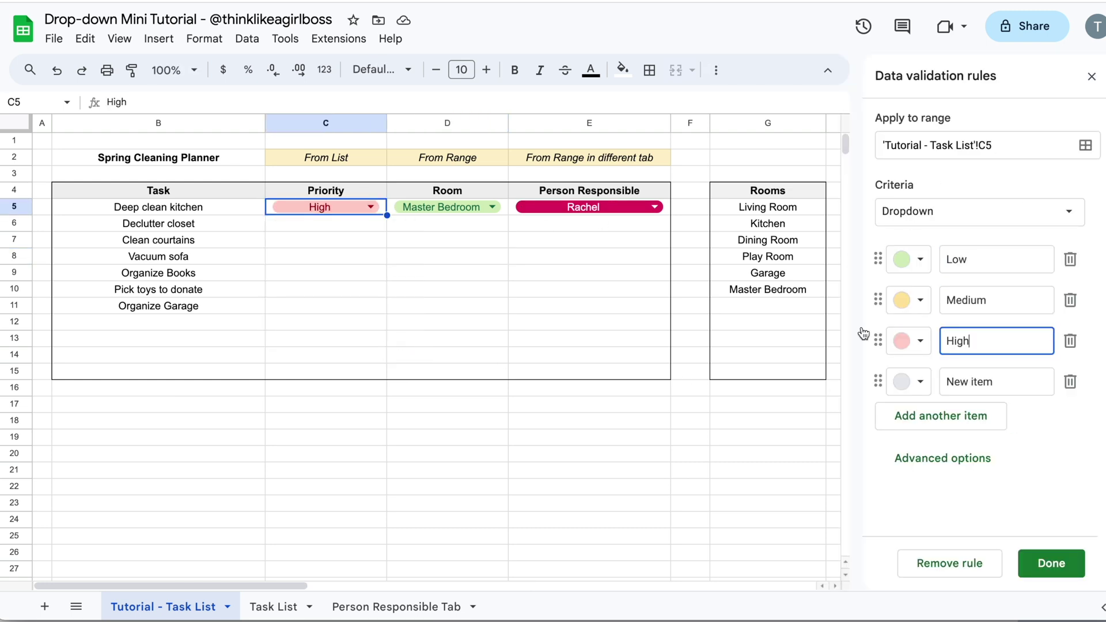
pyautogui.click(493, 207)
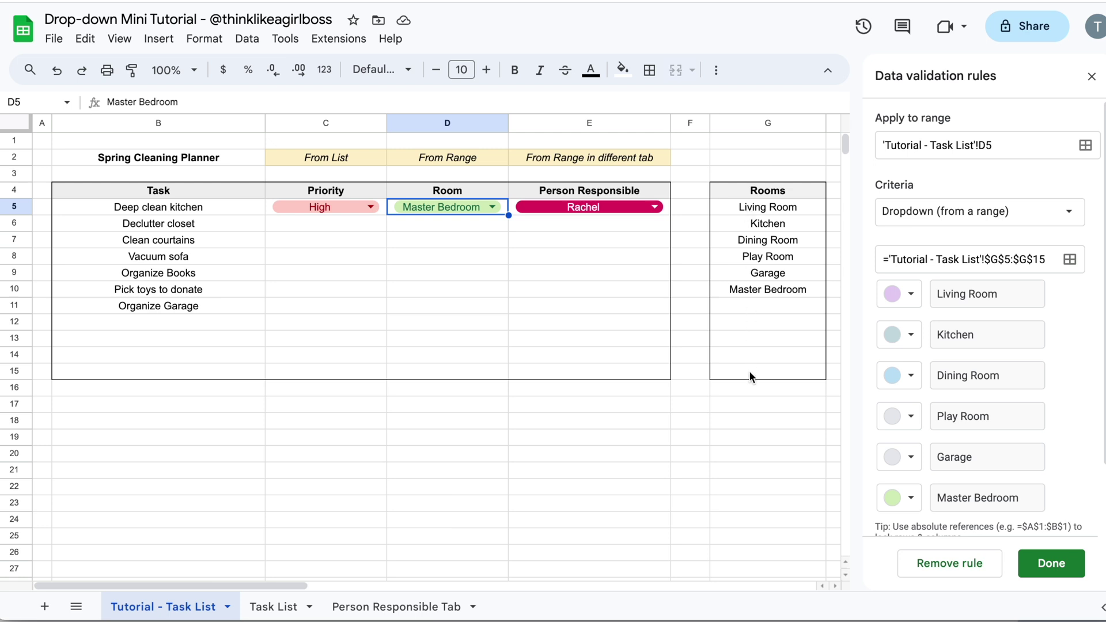
pyautogui.click(656, 207)
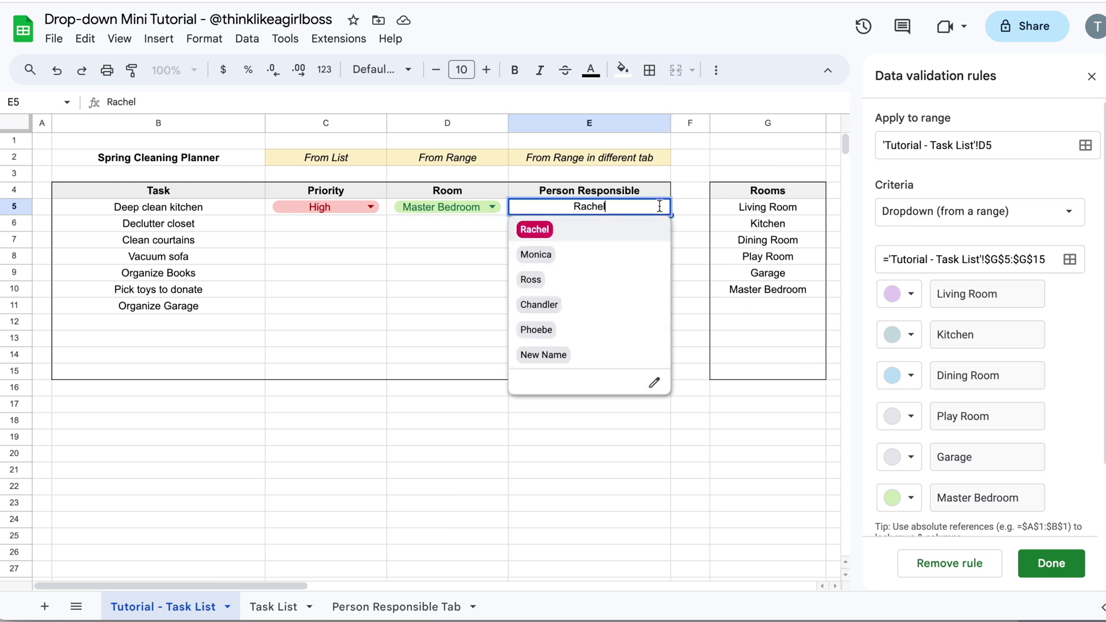
pyautogui.click(655, 383)
pyautogui.moveTo(883, 260); pyautogui.dragTo(1009, 264)
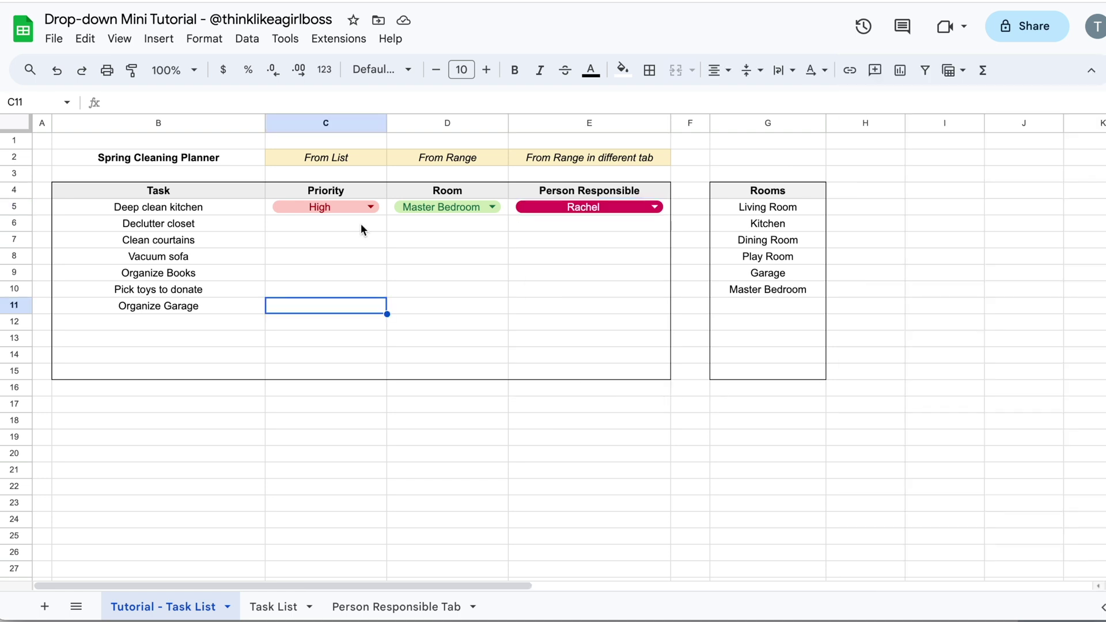
pyautogui.moveTo(361, 223); pyautogui.dragTo(569, 367)
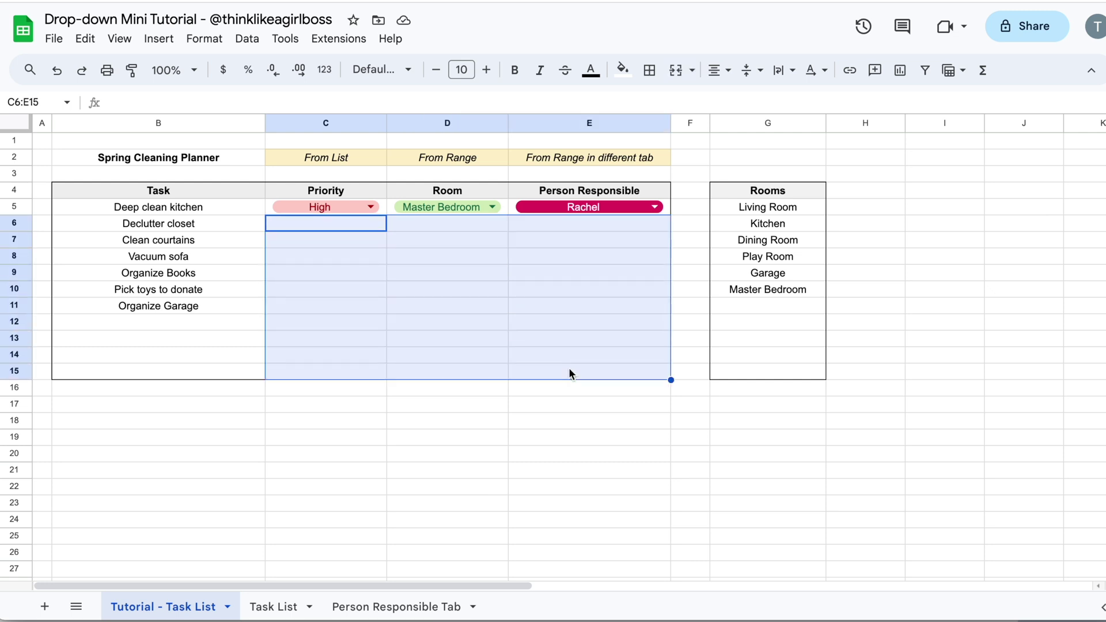
pyautogui.click(529, 309)
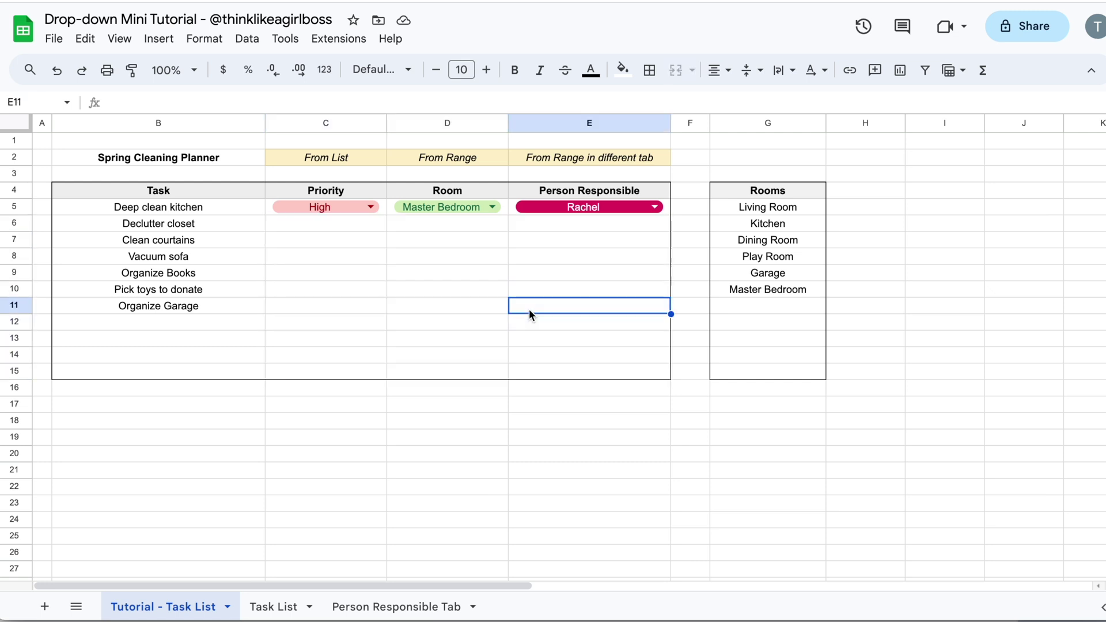
# Copy the Priority dropdown in C5 to the remaining planner rows, C6:C15
pyautogui.click(383, 209)
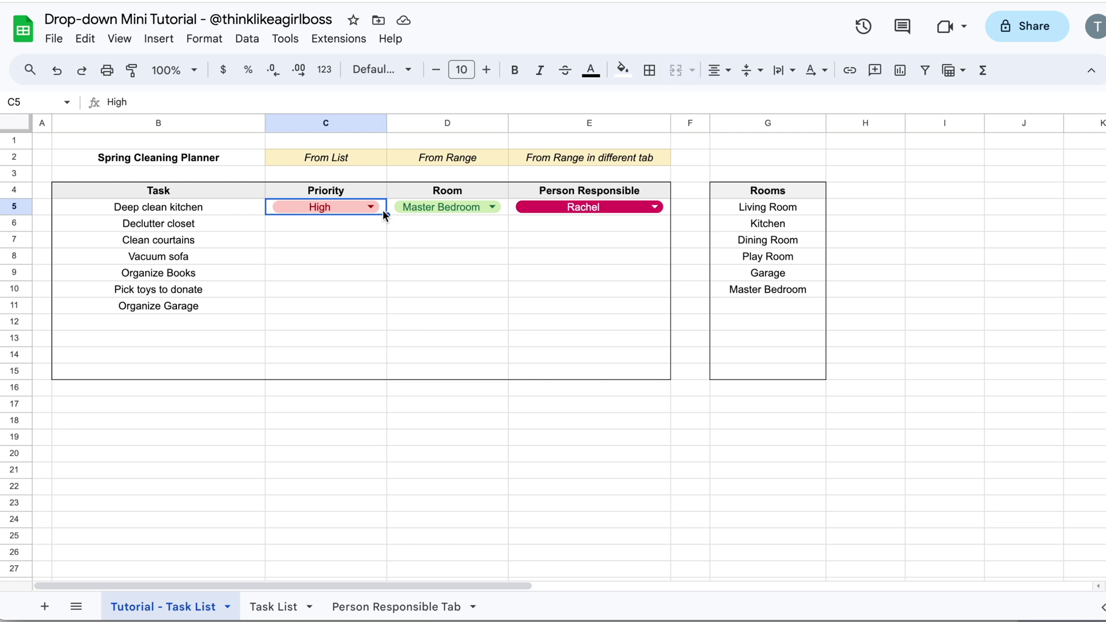
pyautogui.press('Down')
pyautogui.press('Down')
pyautogui.press('Down')
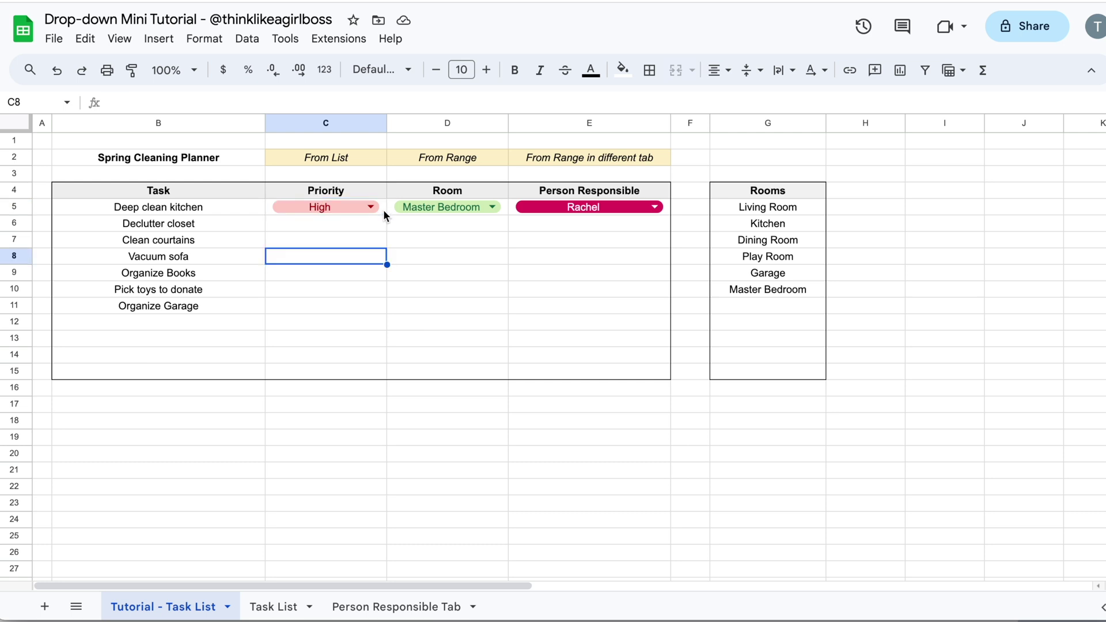
pyautogui.press('Up')
pyautogui.press('Up')
pyautogui.press('Up')
pyautogui.hotkey('ctrl', 'c')
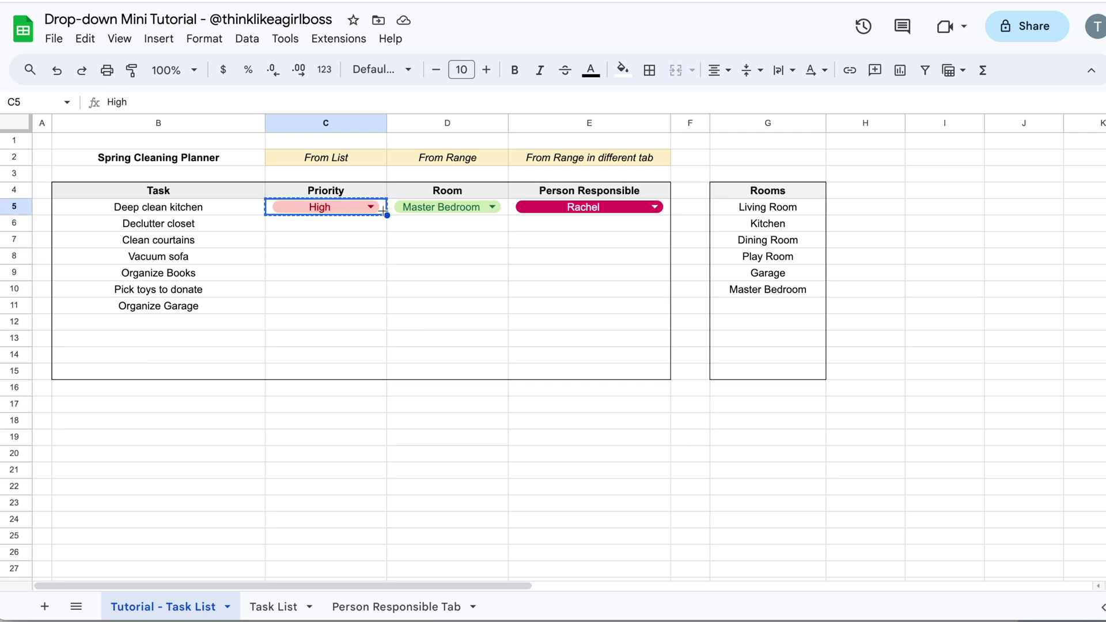
pyautogui.moveTo(325, 223); pyautogui.dragTo(303, 368)
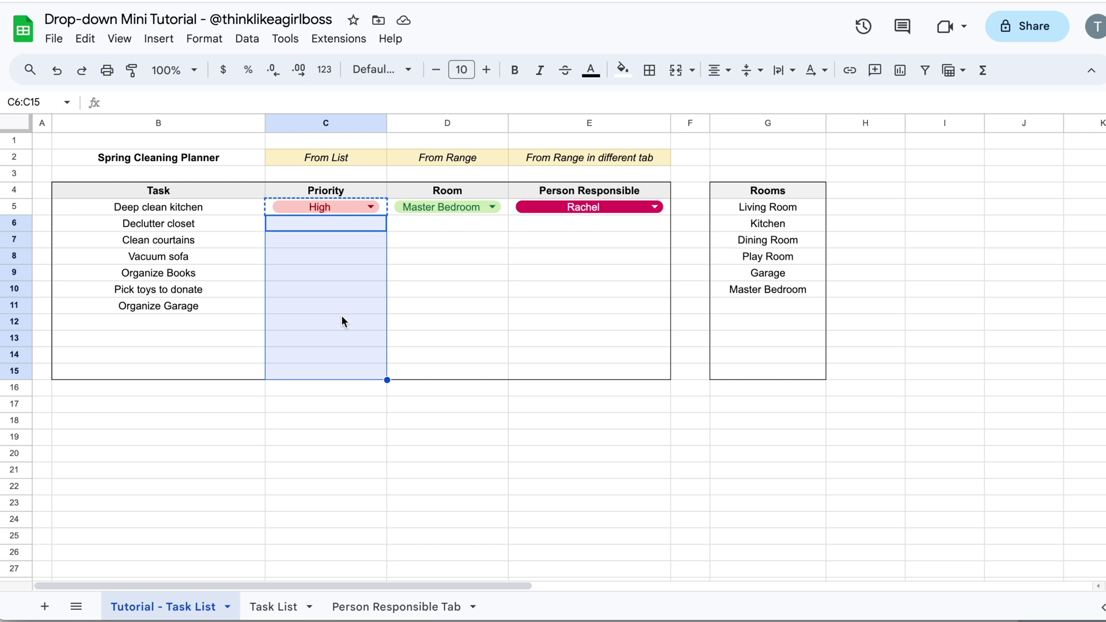
pyautogui.hotkey('ctrl', 'v')
pyautogui.press('Up')
pyautogui.press('Right')
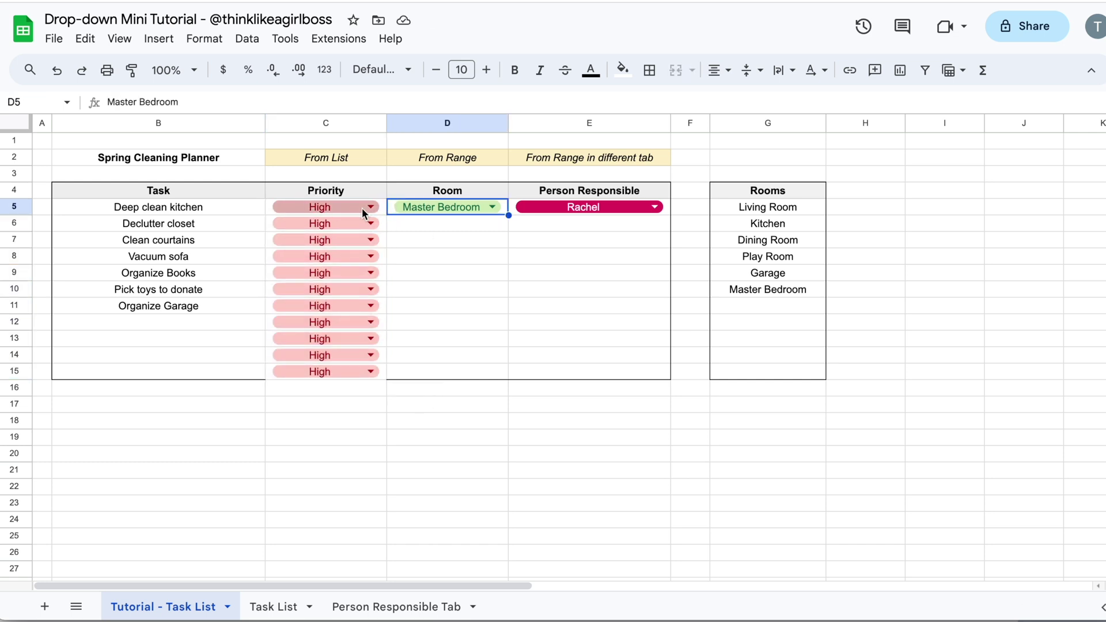
# Clear the selected Priority values in C5:C15, keeping the dropdowns
pyautogui.moveTo(382, 209); pyautogui.dragTo(373, 371)
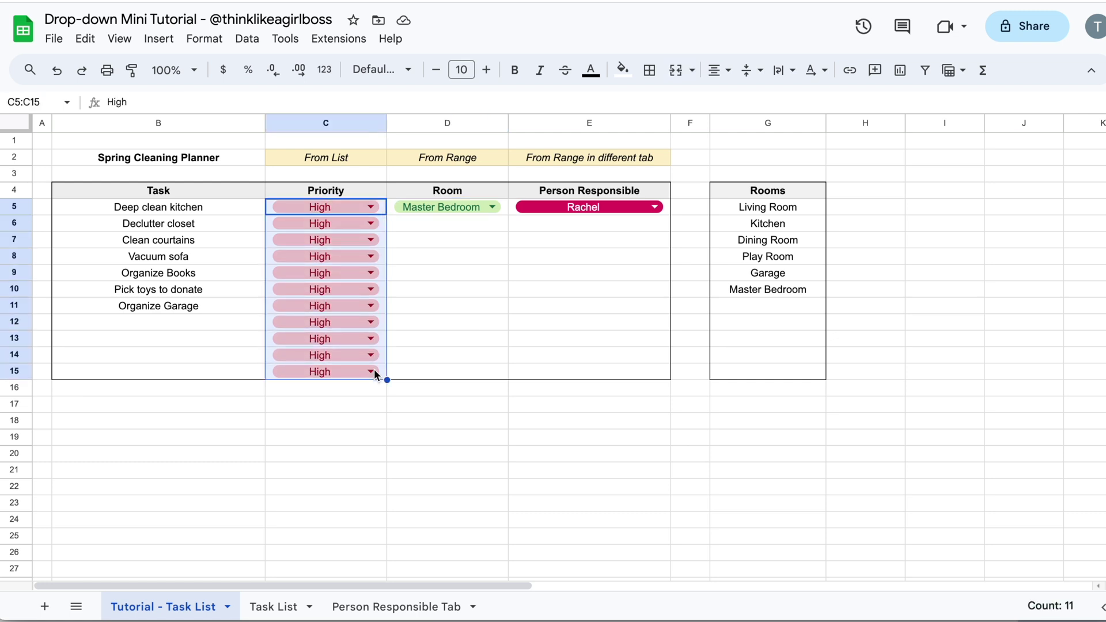
pyautogui.press('Delete')
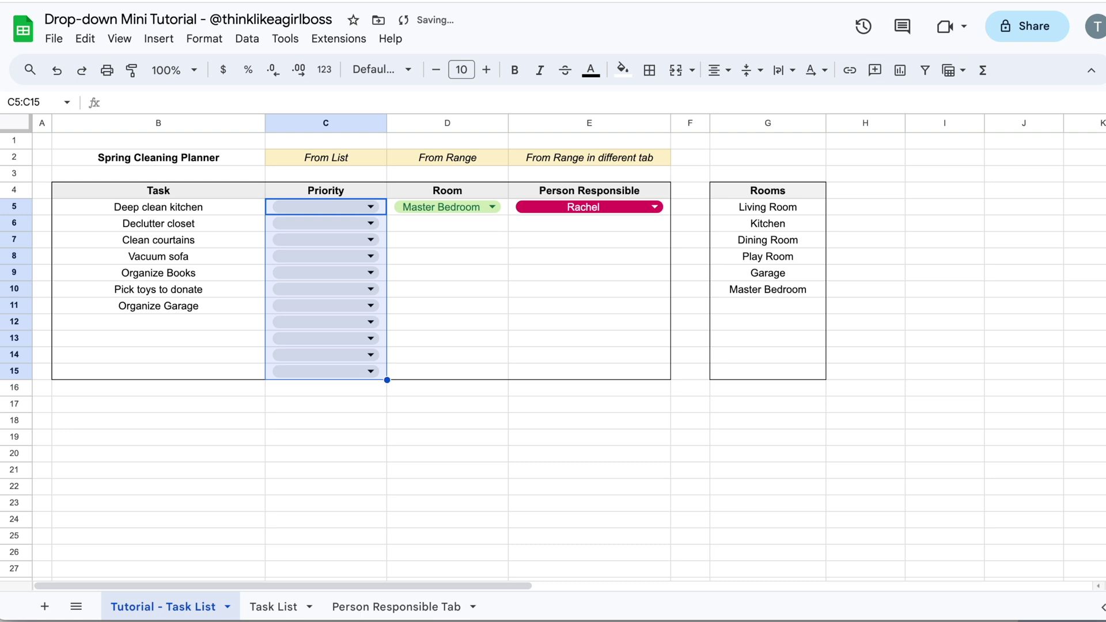
# Delete the empty Priority dropdowns from C5:C15 and undo that deletion
pyautogui.press('Delete')
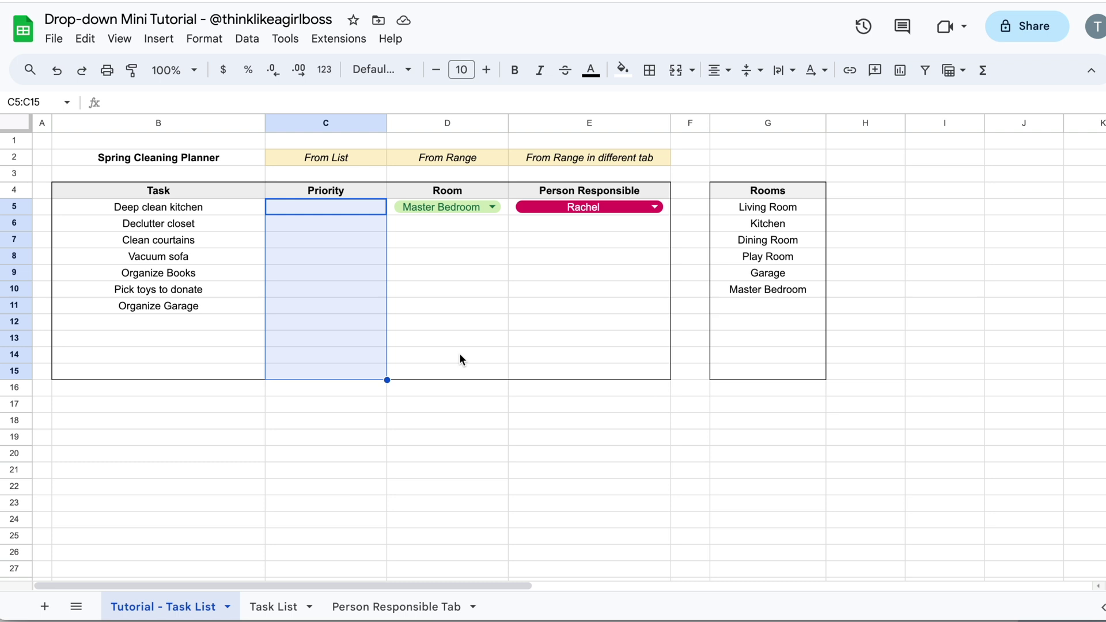
pyautogui.hotkey('ctrl', 'z')
pyautogui.click(446, 280)
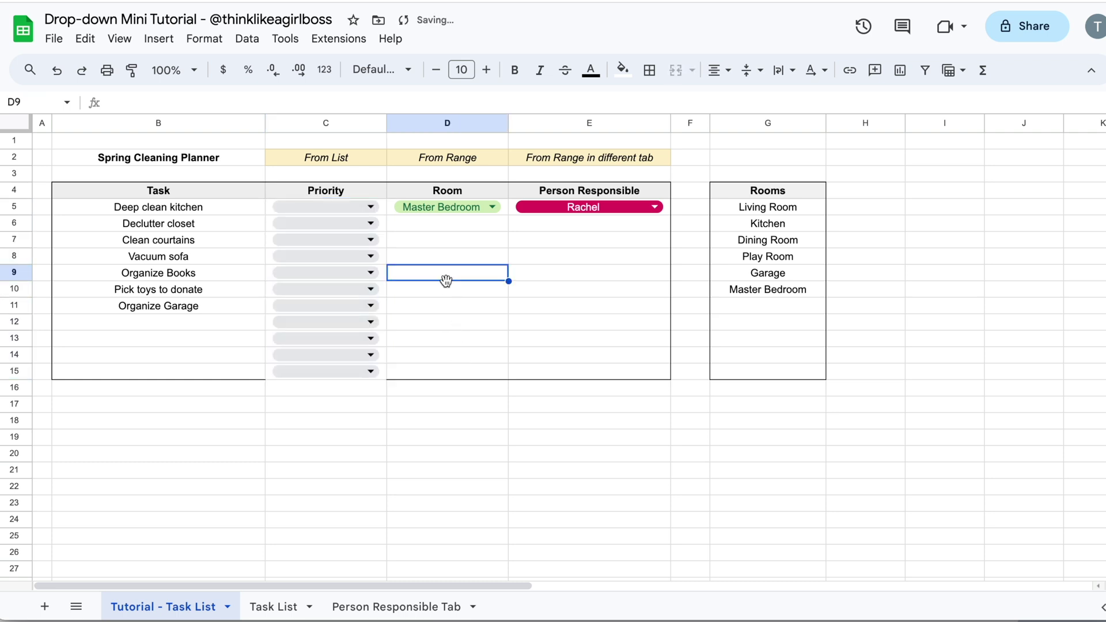
# Copy the Room and Person Responsible dropdowns in D5:E5 to the remaining planner rows, D6:E15
pyautogui.click(370, 207)
pyautogui.click(451, 244)
pyautogui.click(504, 210)
pyautogui.moveTo(504, 209); pyautogui.dragTo(532, 210)
pyautogui.click(516, 251)
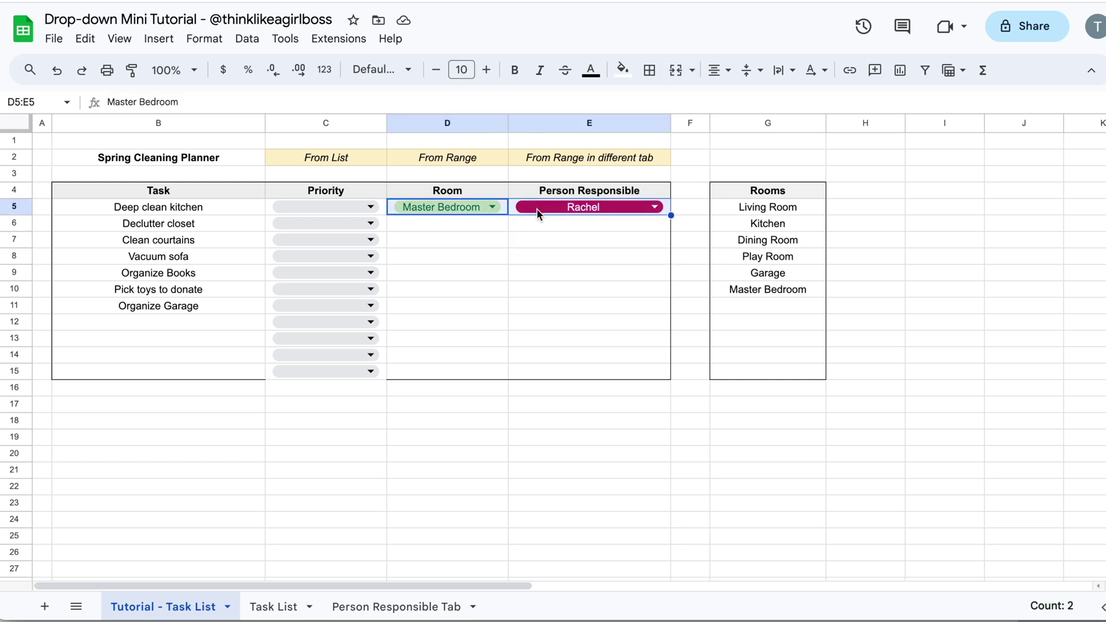
pyautogui.hotkey('ctrl', 'c')
pyautogui.moveTo(490, 225); pyautogui.dragTo(542, 374)
pyautogui.hotkey('ctrl', 'v')
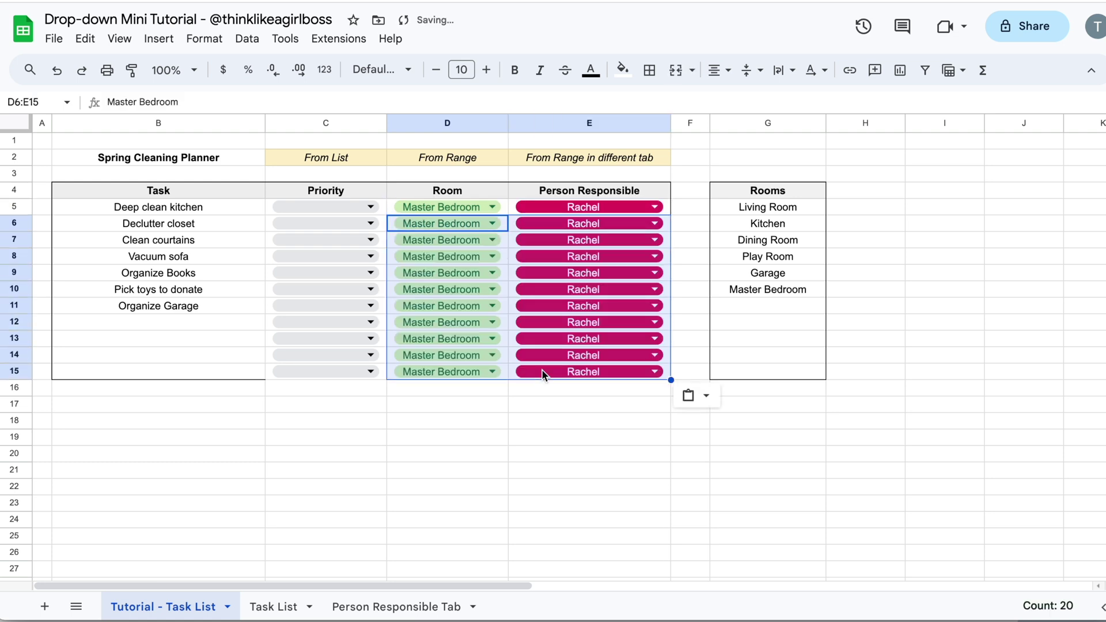
# Clear the selected values in D5:E15, keeping the Room and Person Responsible dropdowns
pyautogui.click(562, 452)
pyautogui.moveTo(506, 201); pyautogui.dragTo(575, 368)
pyautogui.press('Delete')
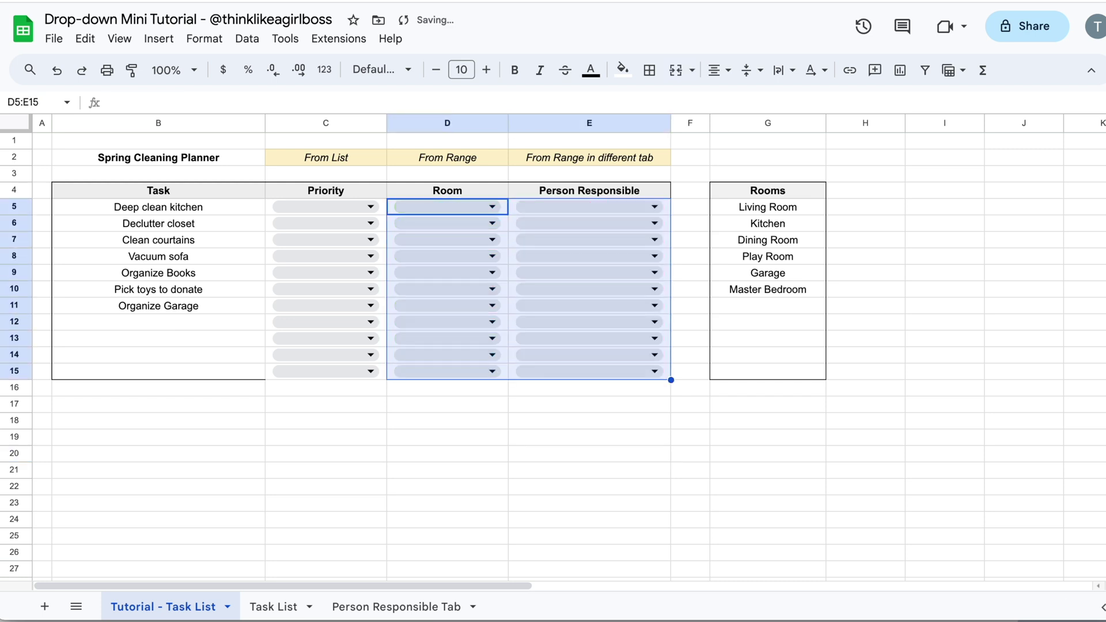
# Add a border line along the upper edge of B16:E16 to close the planner table
pyautogui.moveTo(158, 387); pyautogui.dragTo(543, 386)
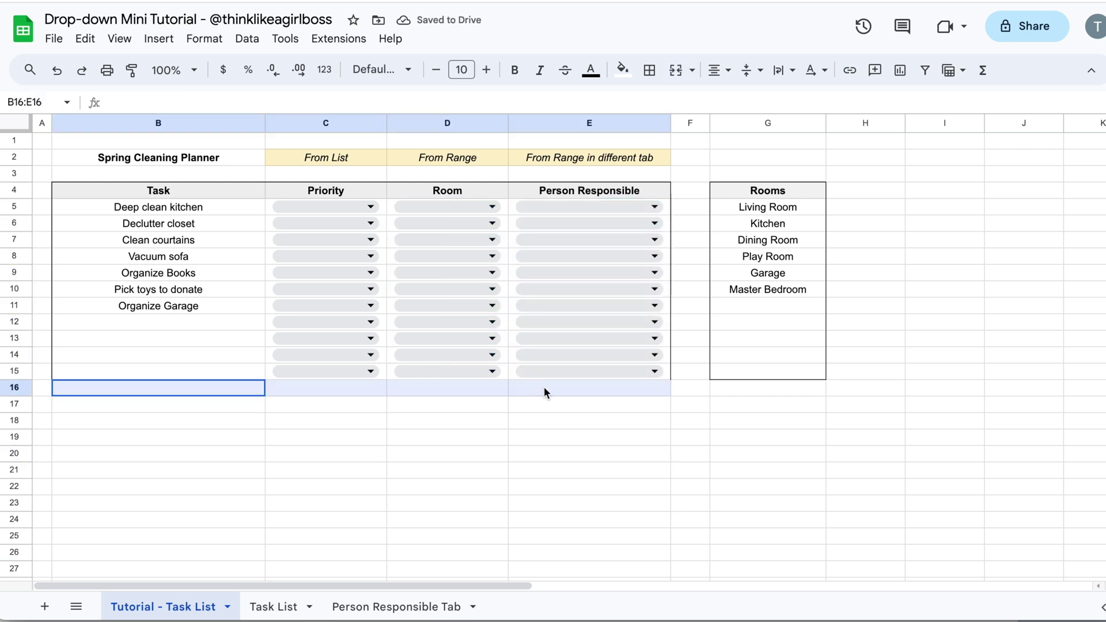
pyautogui.click(649, 69)
pyautogui.click(684, 136)
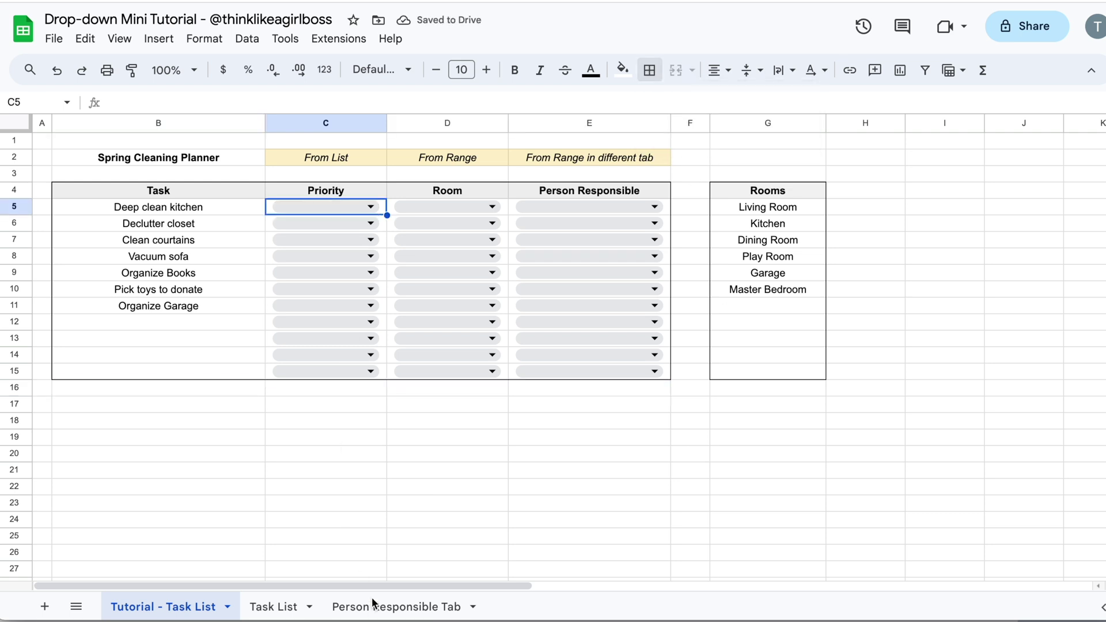
# Examine the Person Responsible dropdown style and options in E5 of the Task List sheet
pyautogui.click(284, 603)
pyautogui.click(631, 251)
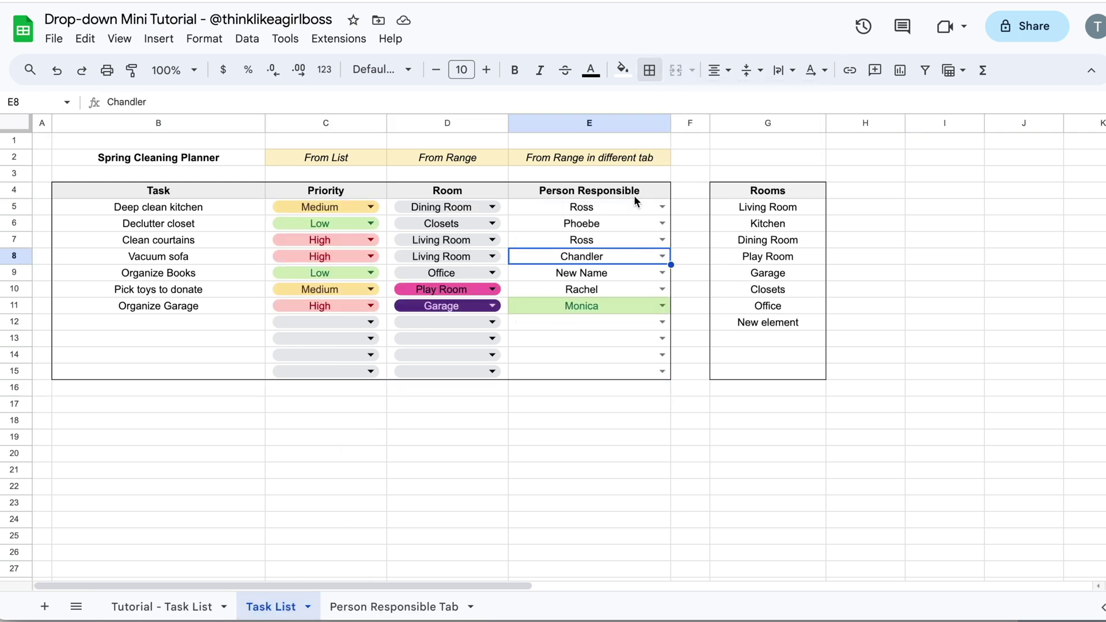
pyautogui.click(634, 207)
pyautogui.click(661, 206)
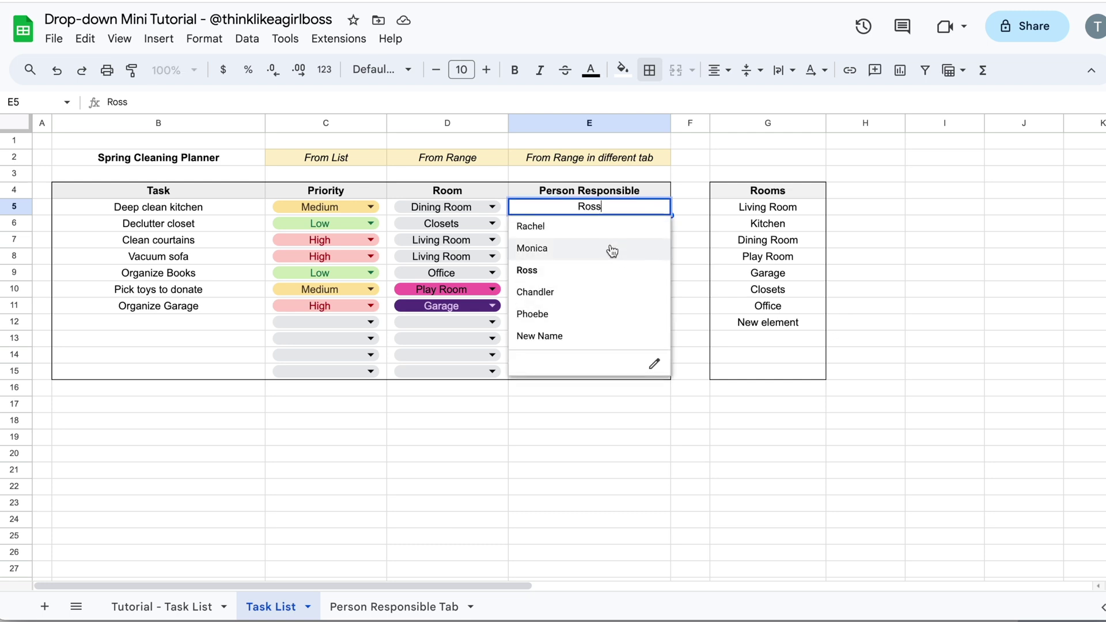
pyautogui.click(766, 428)
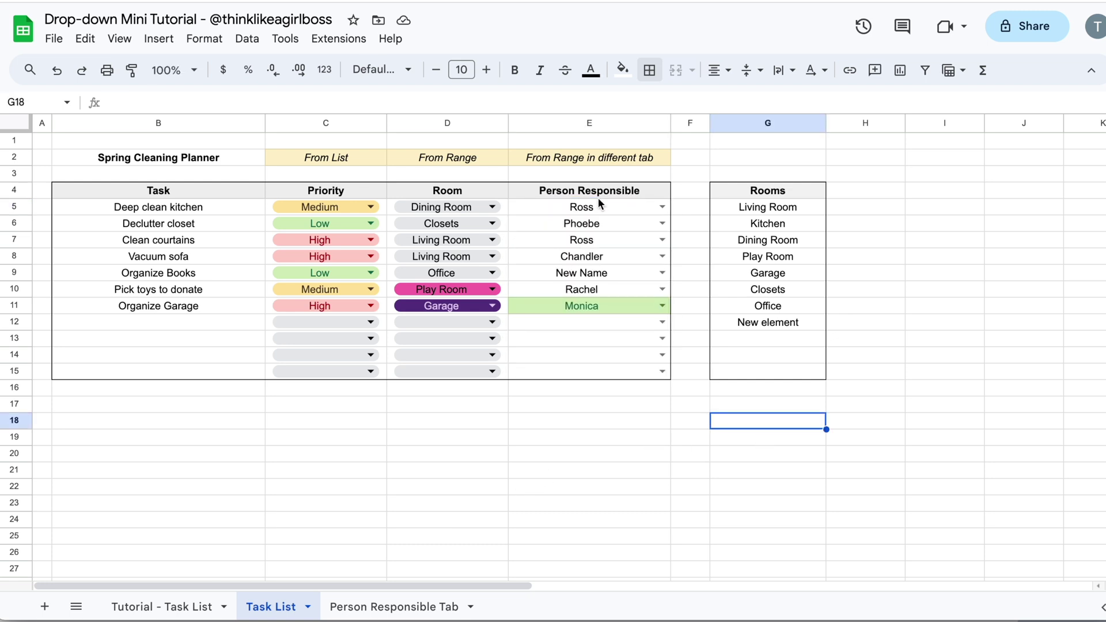
# On the Tutorial - Task List sheet, choose Dining Room as the Room in D5 and Low as the Priority in C5
pyautogui.click(149, 604)
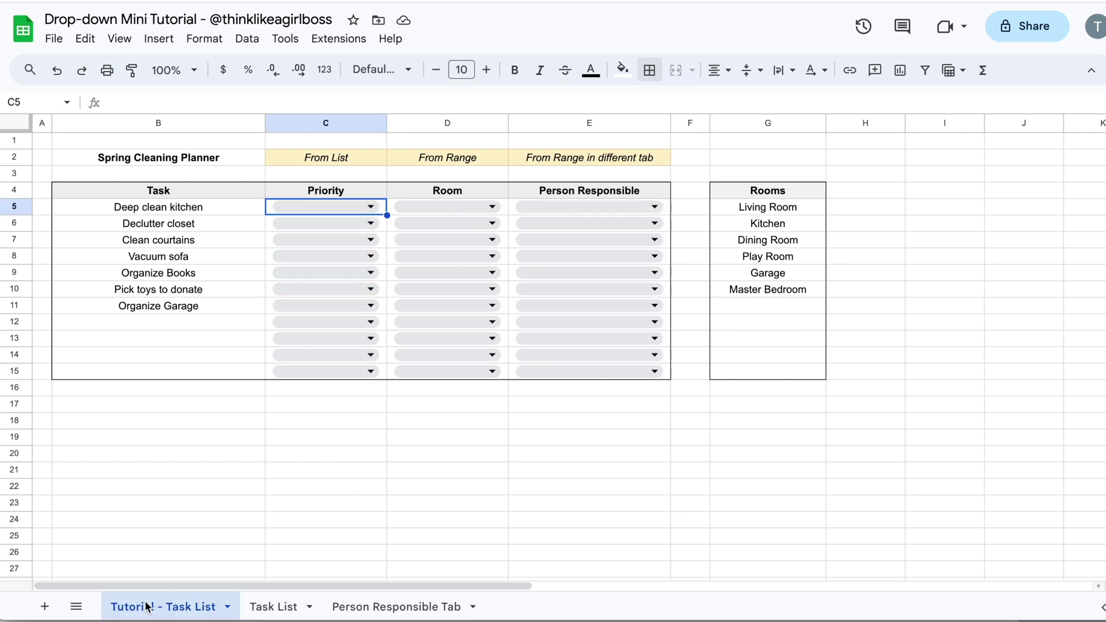
pyautogui.click(491, 209)
pyautogui.click(458, 292)
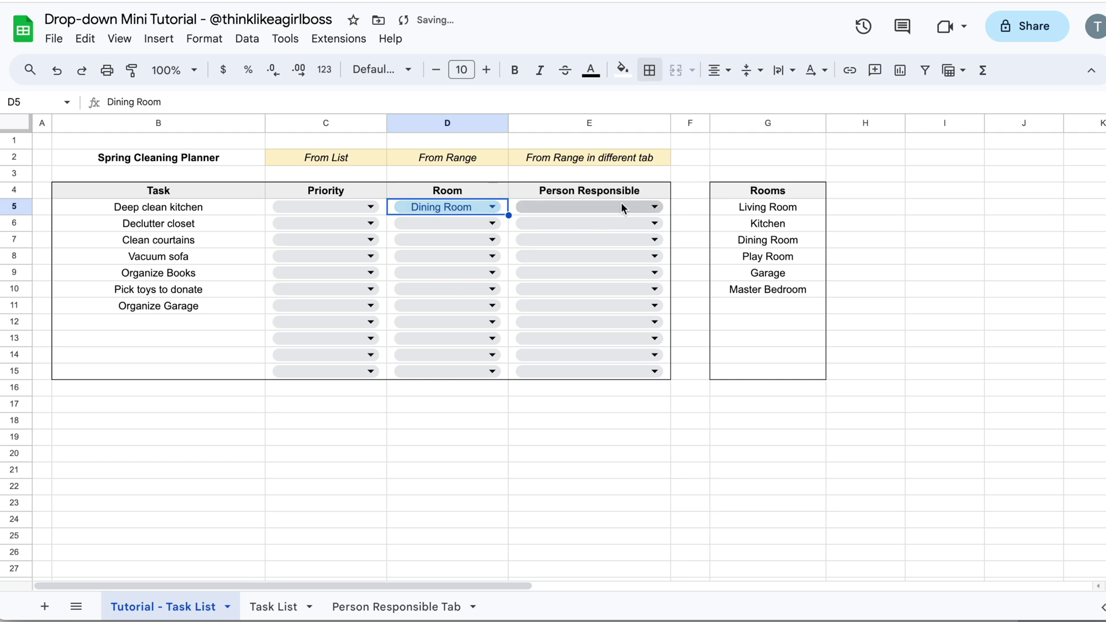
pyautogui.click(325, 206)
pyautogui.click(312, 240)
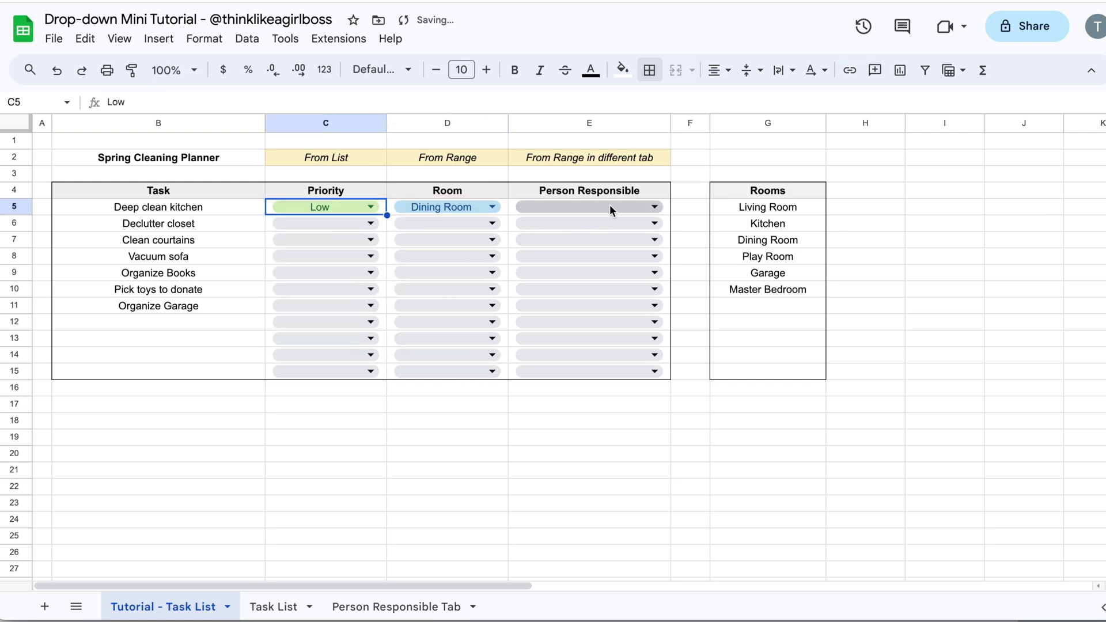
# Set the display style of the Person Responsible dropdown in E5 to Arrow and choose the first listed person in it
pyautogui.click(657, 207)
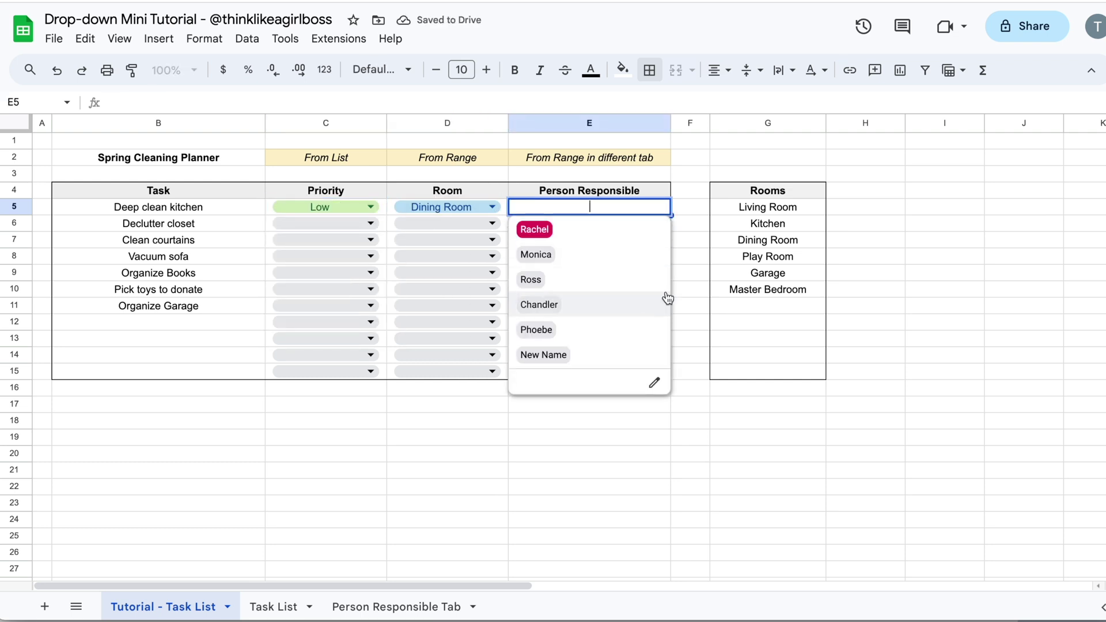
pyautogui.click(654, 382)
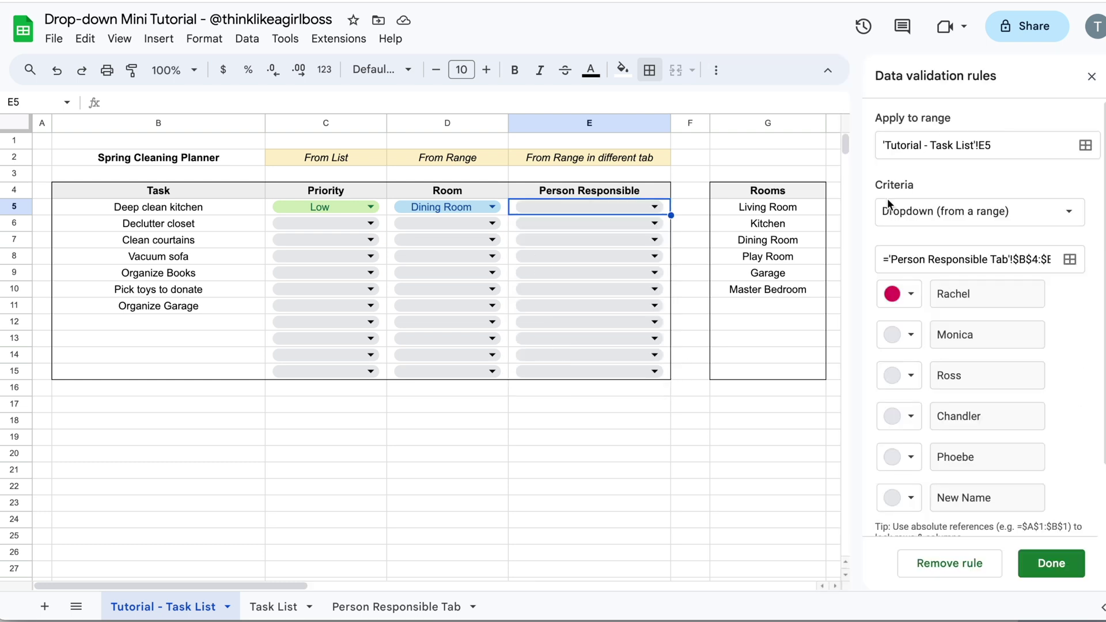
pyautogui.scroll(-2, 1049, 404)
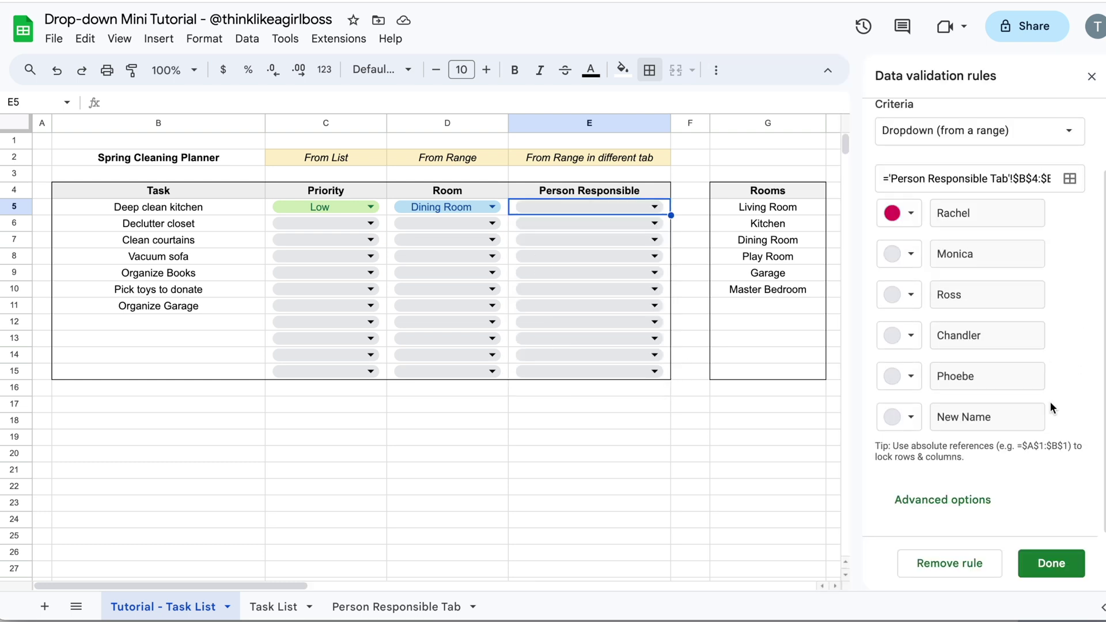
pyautogui.click(934, 505)
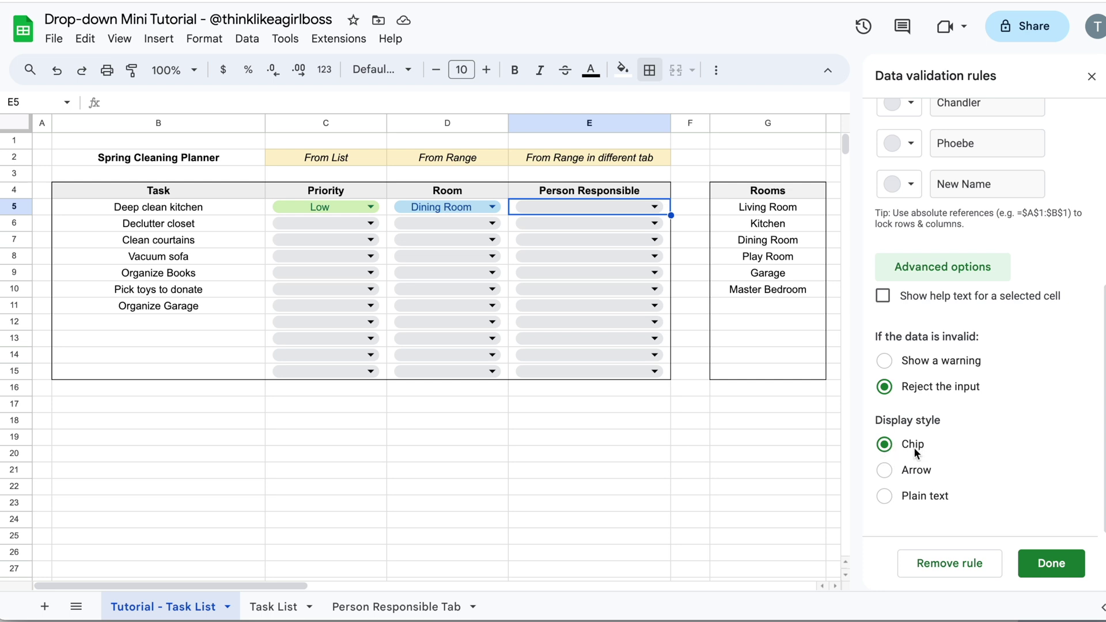
pyautogui.click(885, 471)
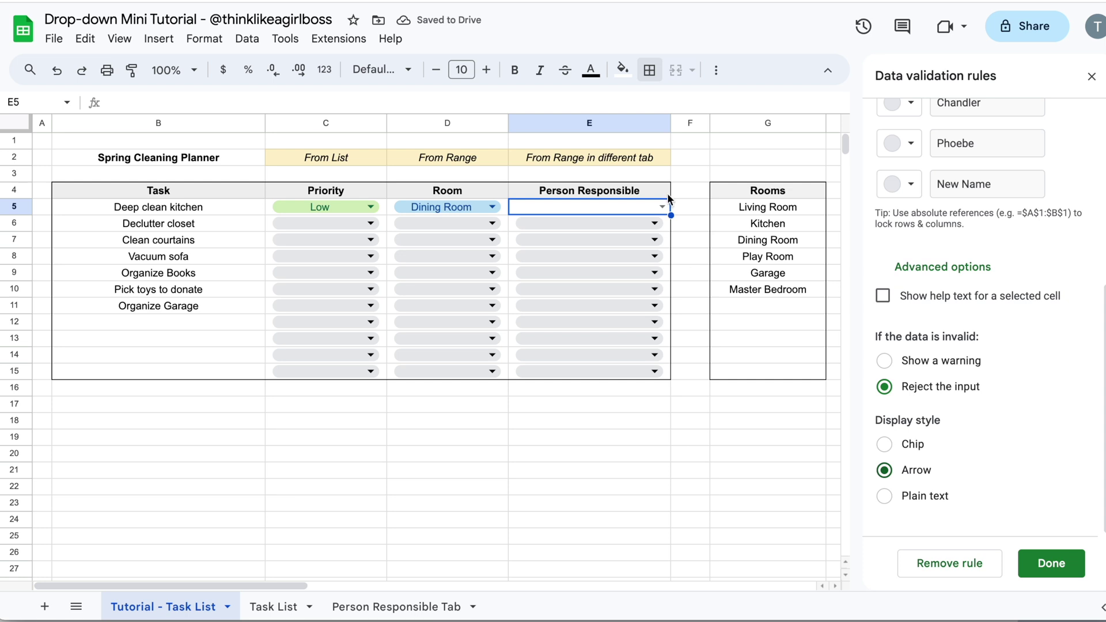
pyautogui.click(662, 207)
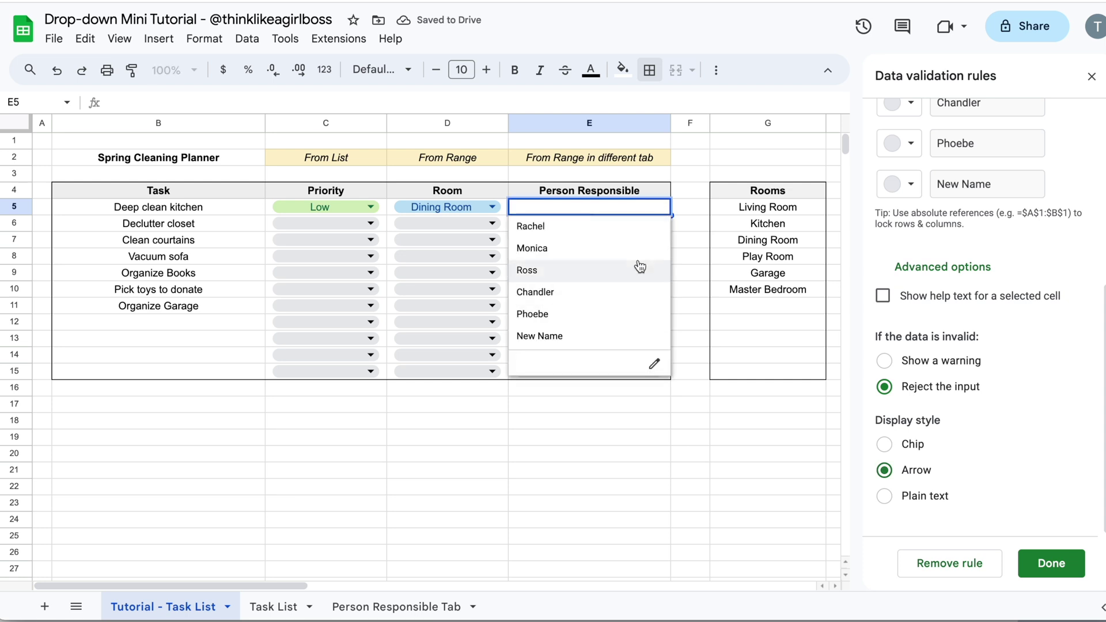
pyautogui.click(541, 224)
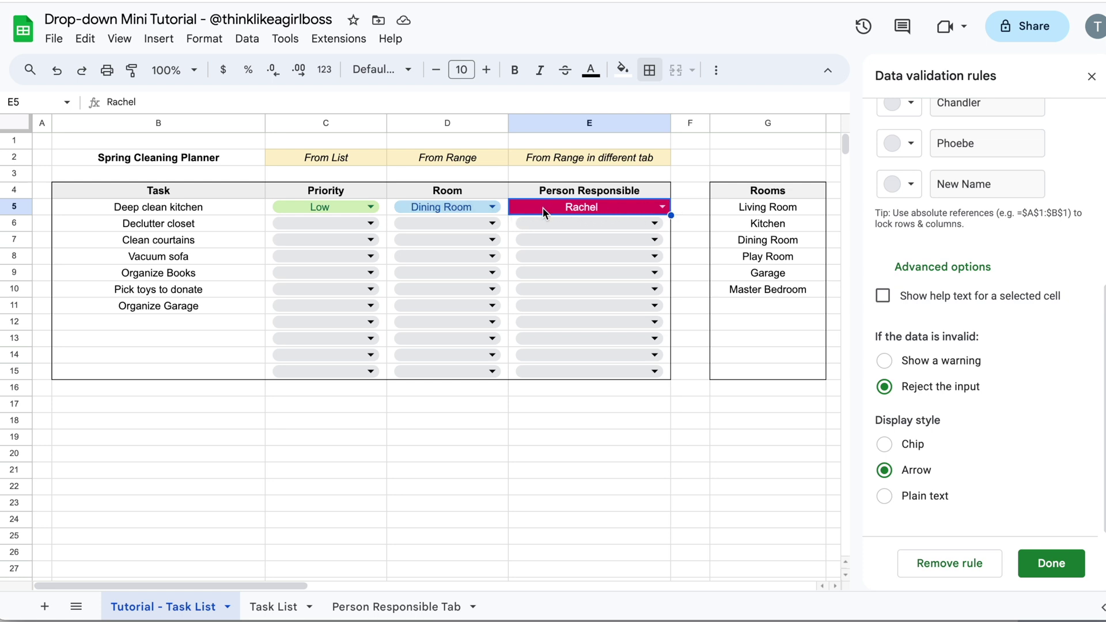
# Try the Plain text display style on the E5 dropdown and open its option list from the cell
pyautogui.click(885, 496)
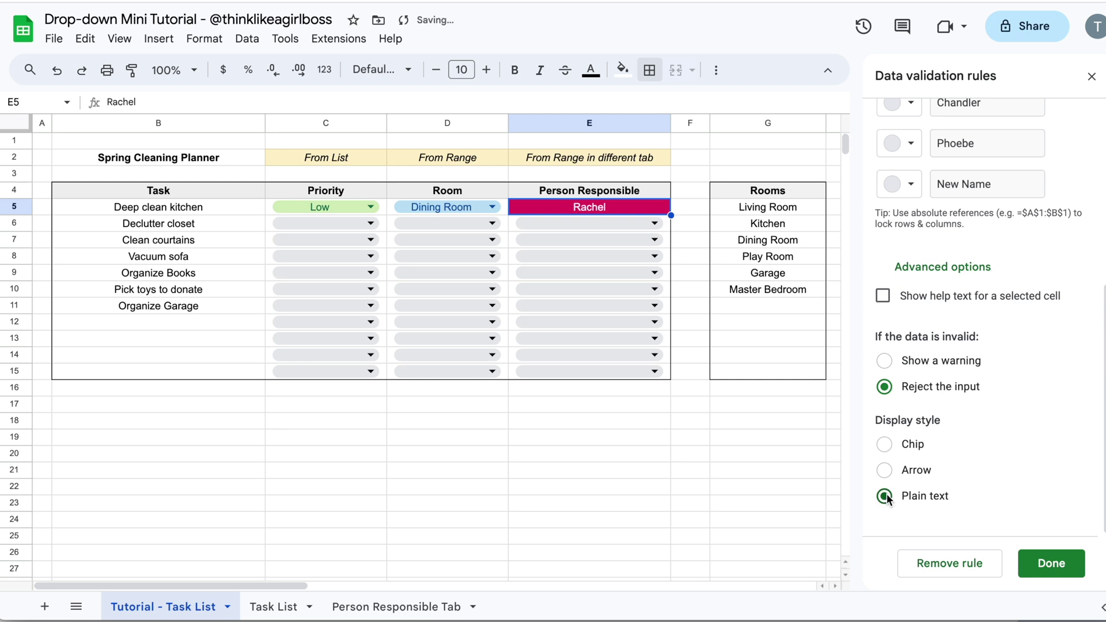
pyautogui.click(723, 400)
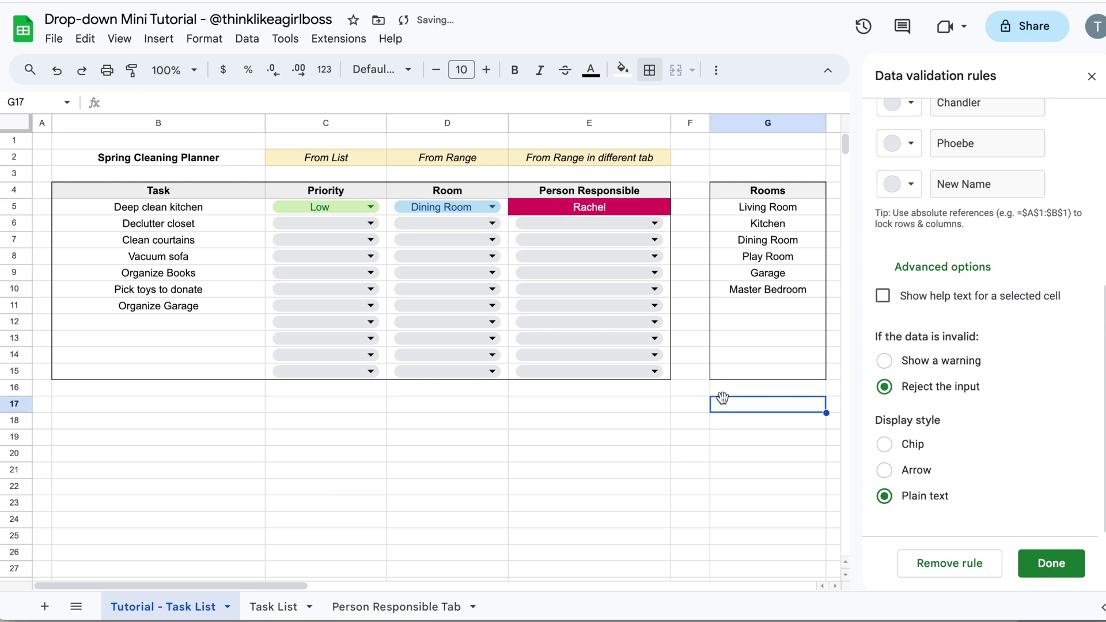
pyautogui.doubleClick(631, 210)
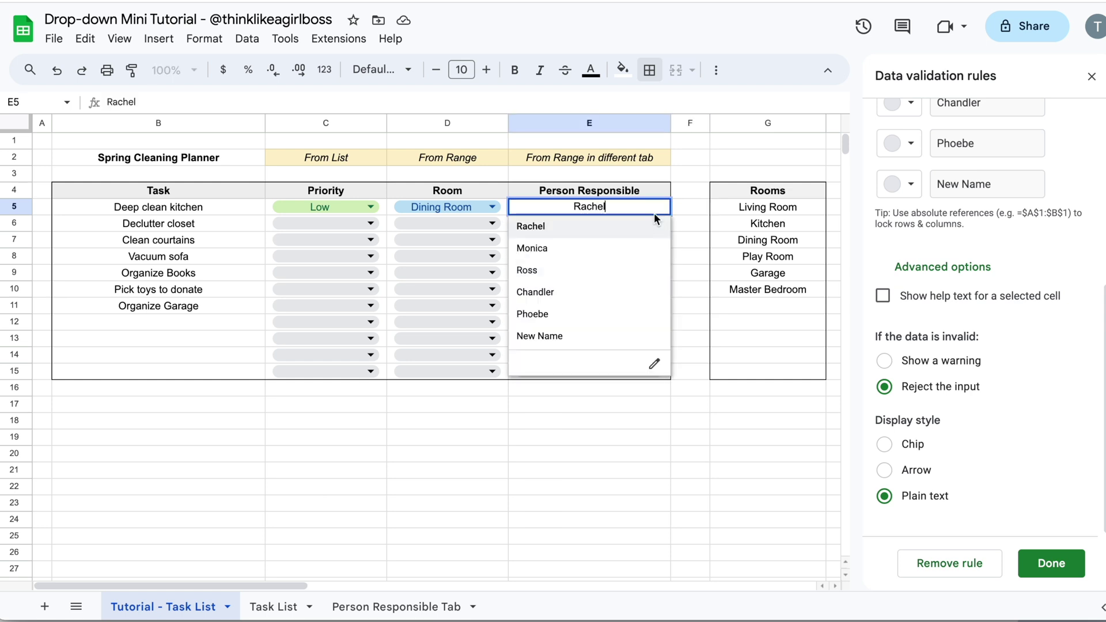
pyautogui.click(681, 204)
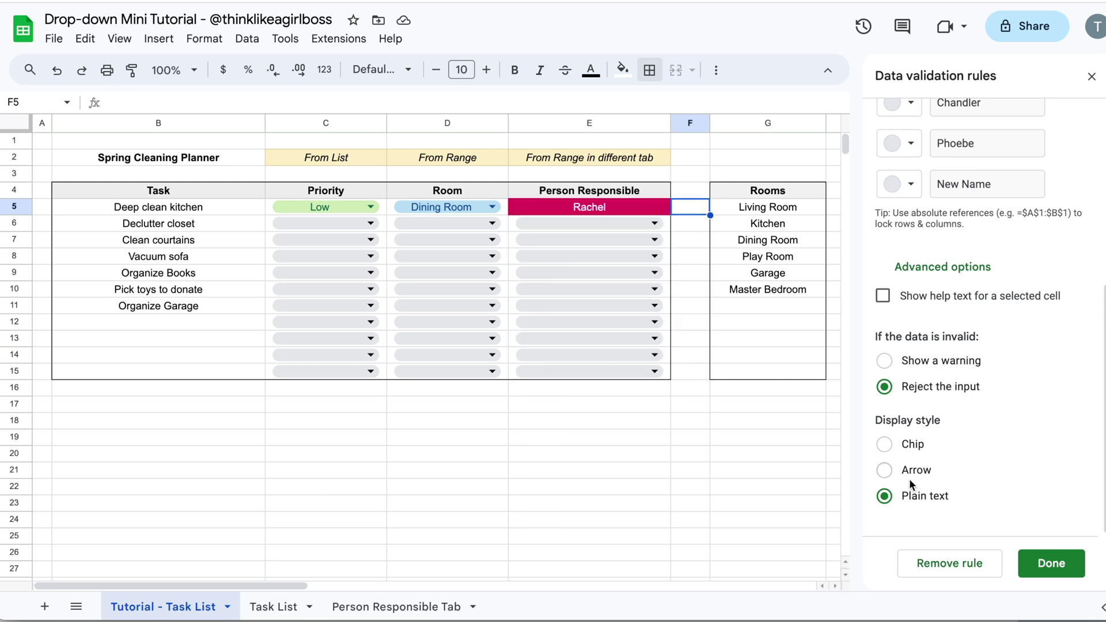
# Switch the E5 dropdown's display style to Chip, return it to Arrow and save the validation rule
pyautogui.click(884, 443)
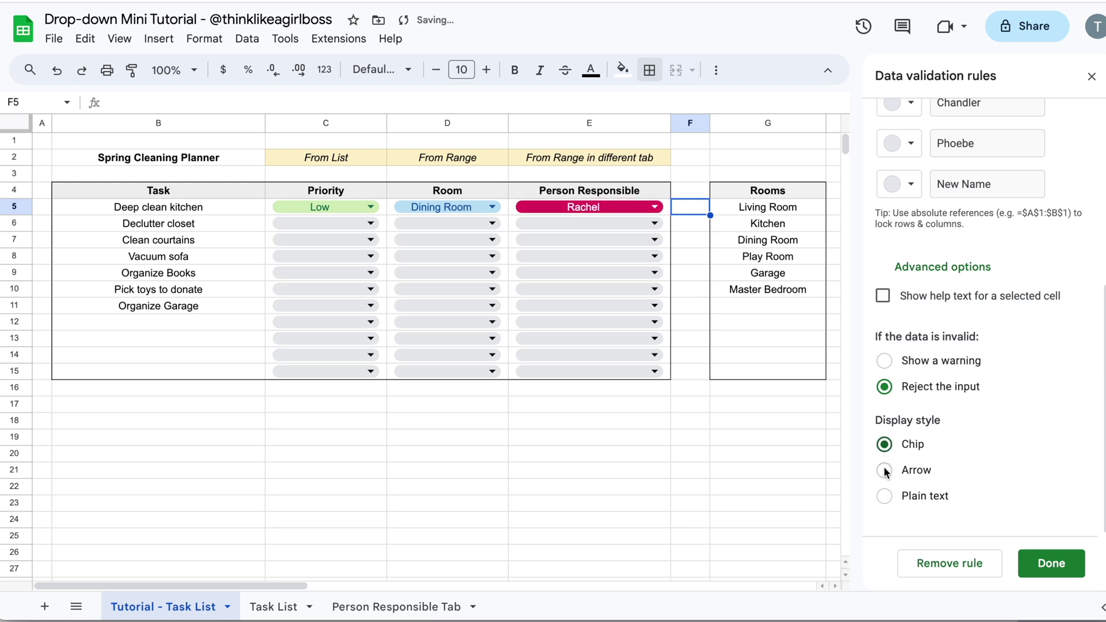
pyautogui.click(884, 470)
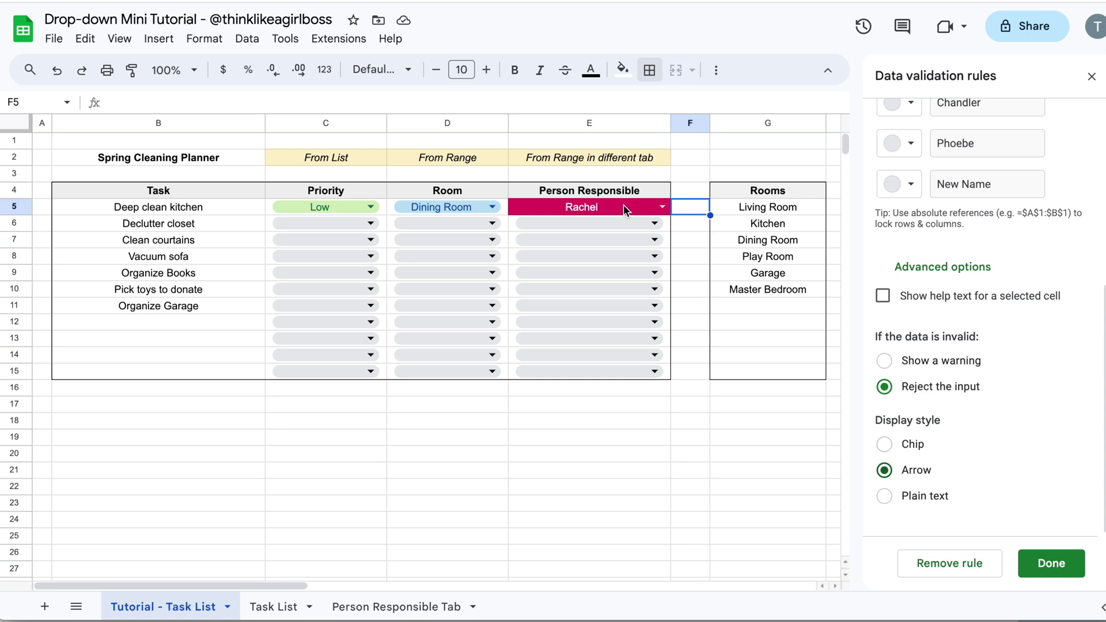
pyautogui.click(1042, 558)
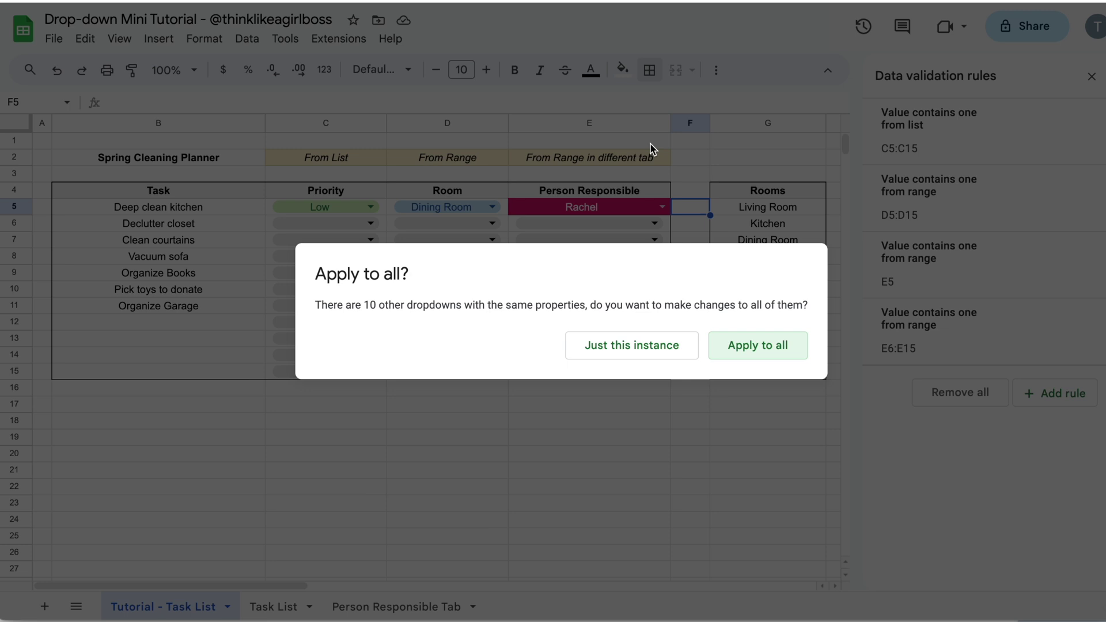
# Apply the Arrow style to all matching Person Responsible dropdowns and choose the first listed person in E6, E7 and E8
pyautogui.click(779, 348)
pyautogui.click(654, 223)
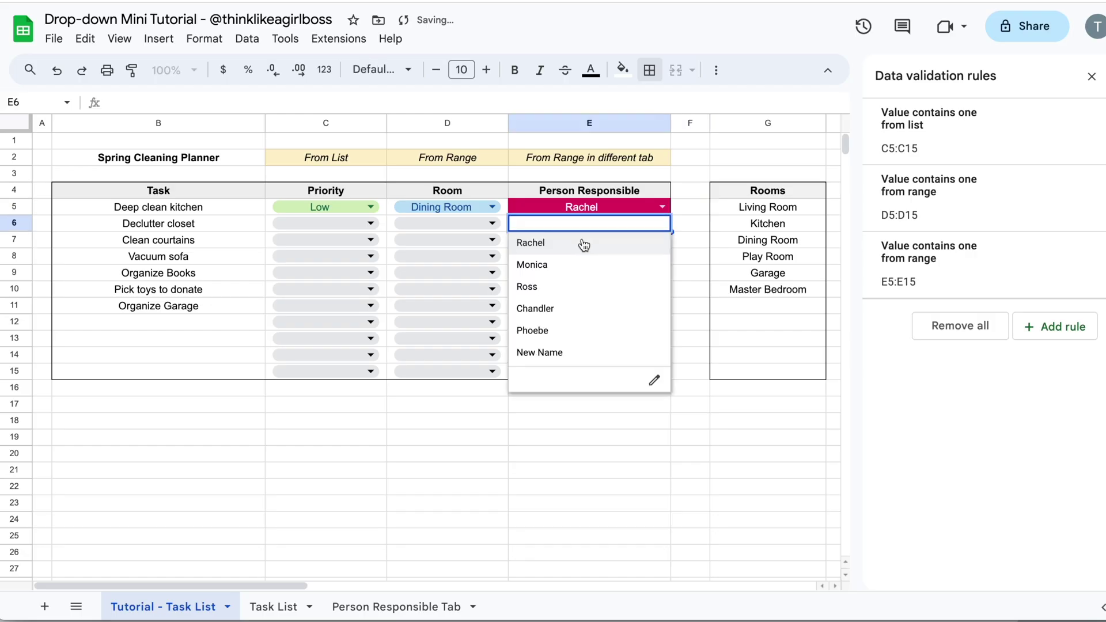
pyautogui.click(582, 242)
pyautogui.click(647, 239)
pyautogui.click(606, 259)
pyautogui.click(650, 257)
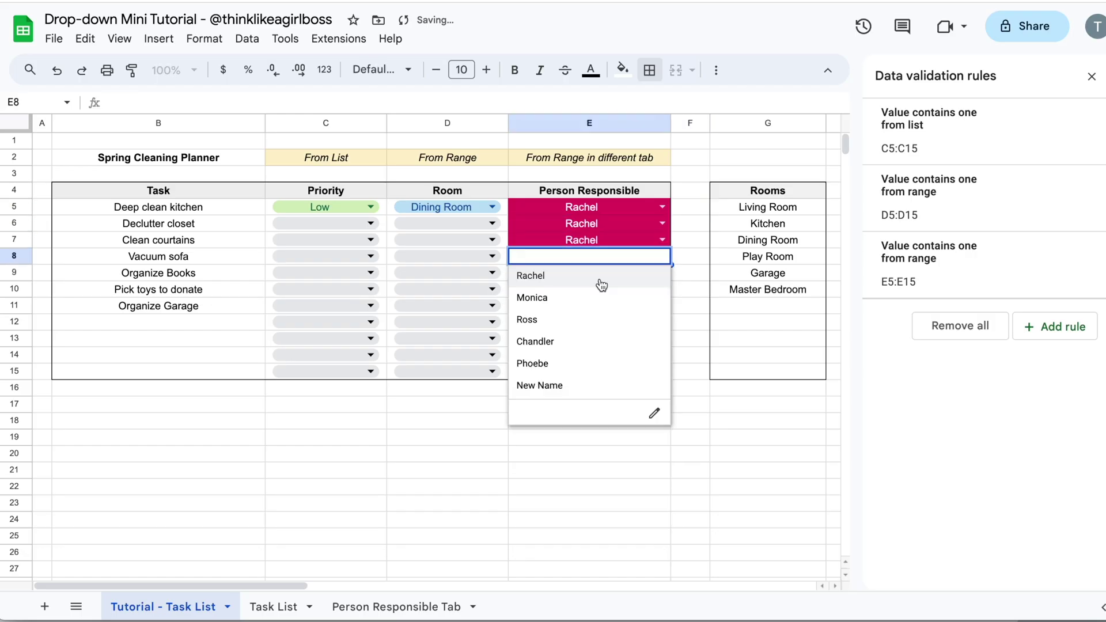
pyautogui.click(599, 276)
pyautogui.click(698, 441)
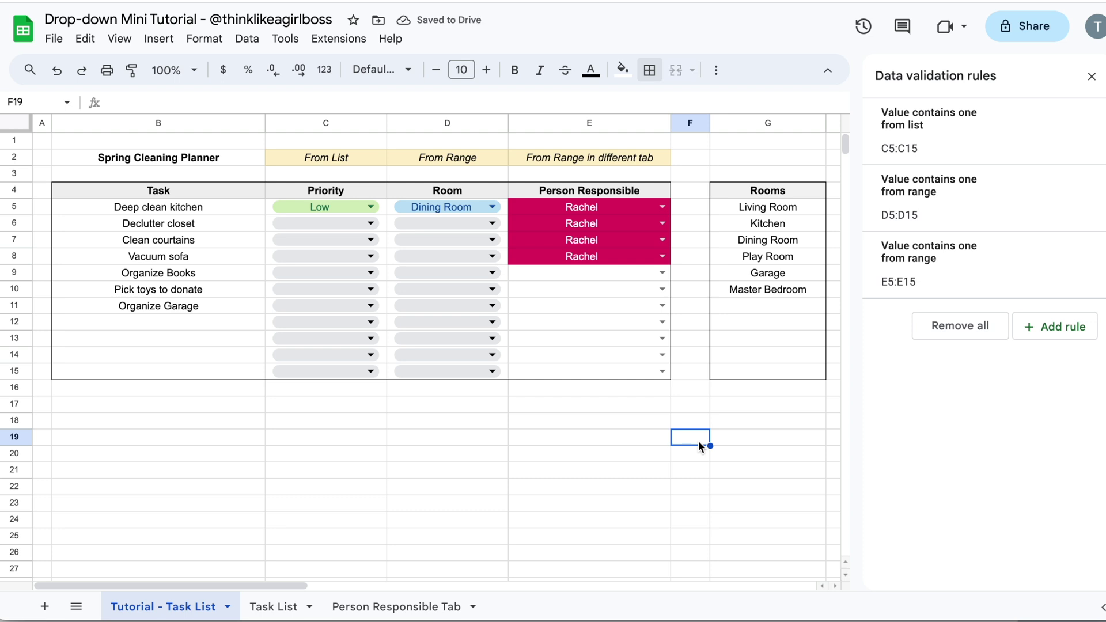
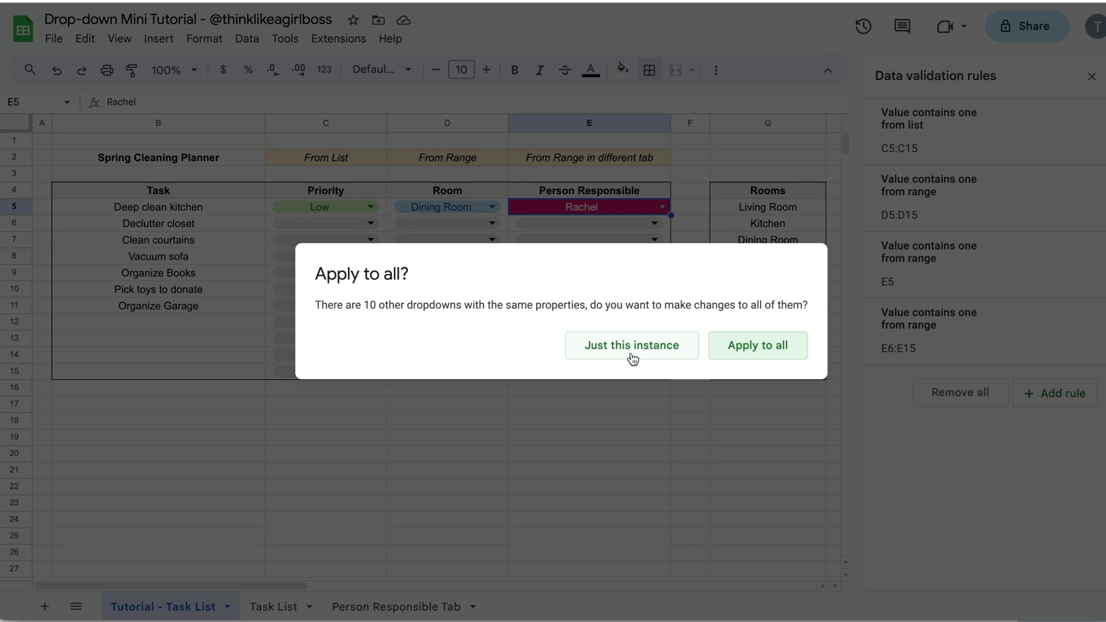
# Apply the Arrow style to the E5 dropdown only and check its option list
pyautogui.click(633, 358)
pyautogui.click(661, 206)
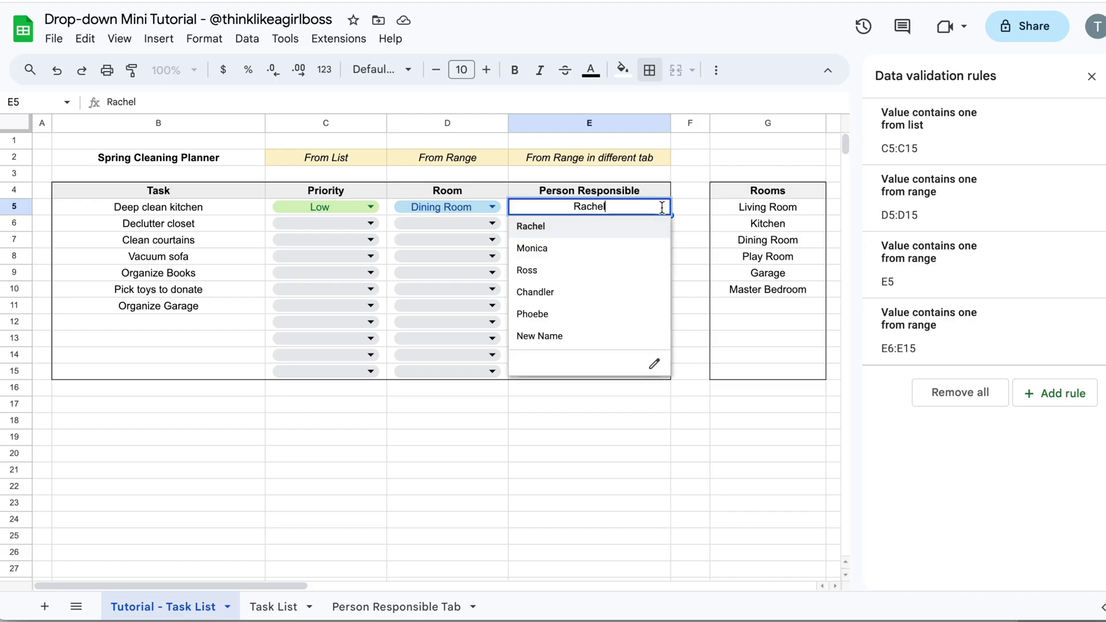
pyautogui.click(691, 231)
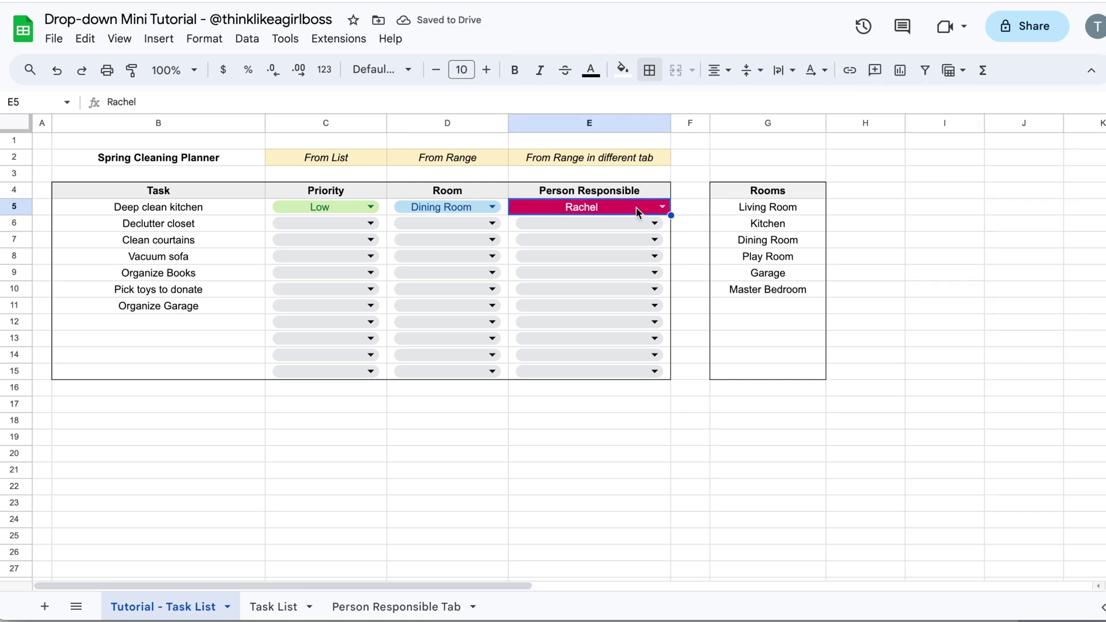
# Copy the arrow-style Person Responsible dropdown in E5 to E6:E15
pyautogui.hotkey('ctrl', 'c')
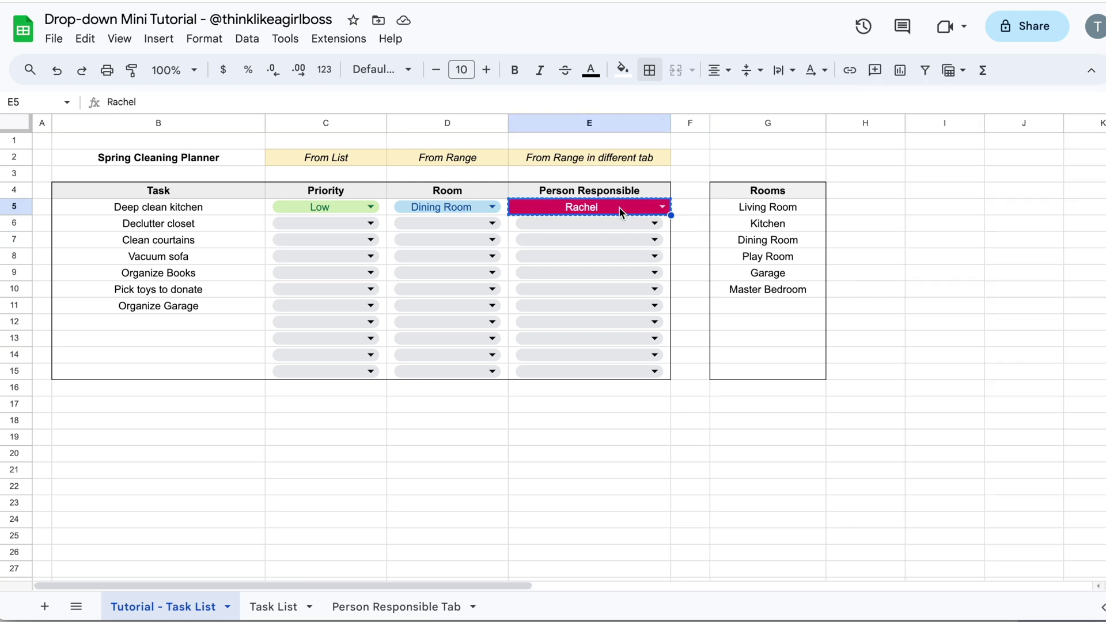
pyautogui.moveTo(515, 227); pyautogui.dragTo(526, 373)
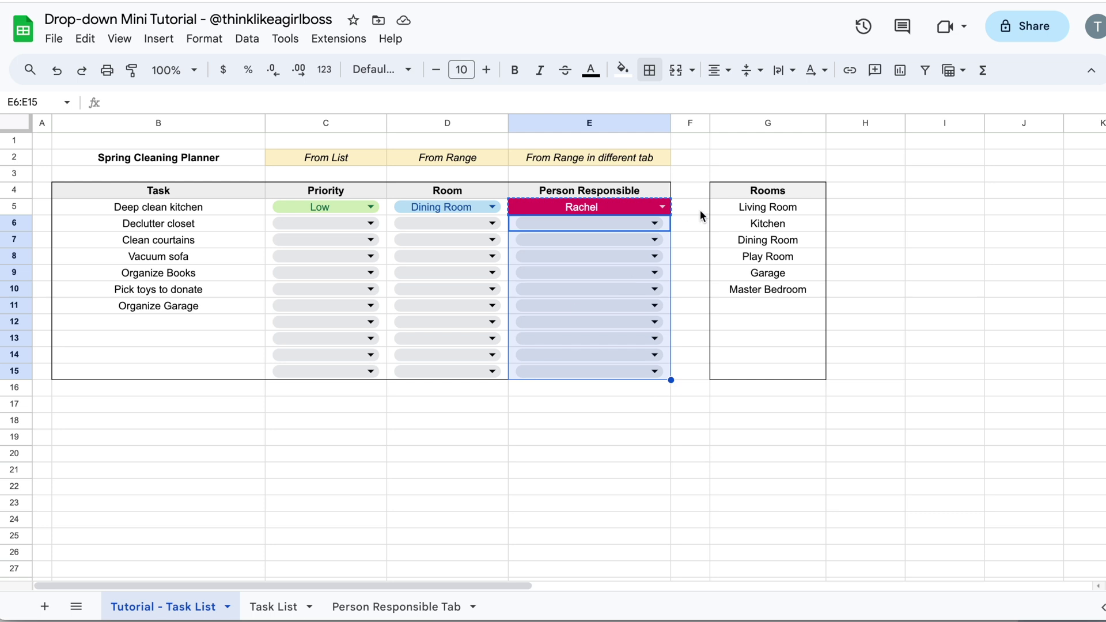
pyautogui.hotkey('ctrl', 'v')
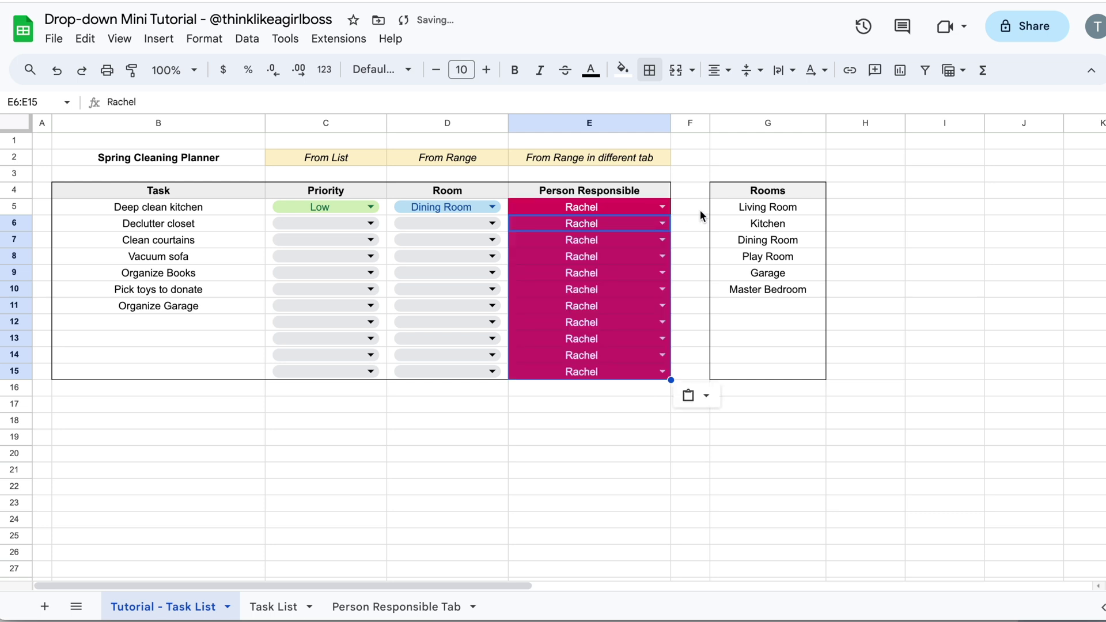
# Clear the chosen names from the Person Responsible dropdowns in E6:E15, keeping the dropdowns
pyautogui.click(580, 228)
pyautogui.moveTo(581, 227); pyautogui.dragTo(579, 377)
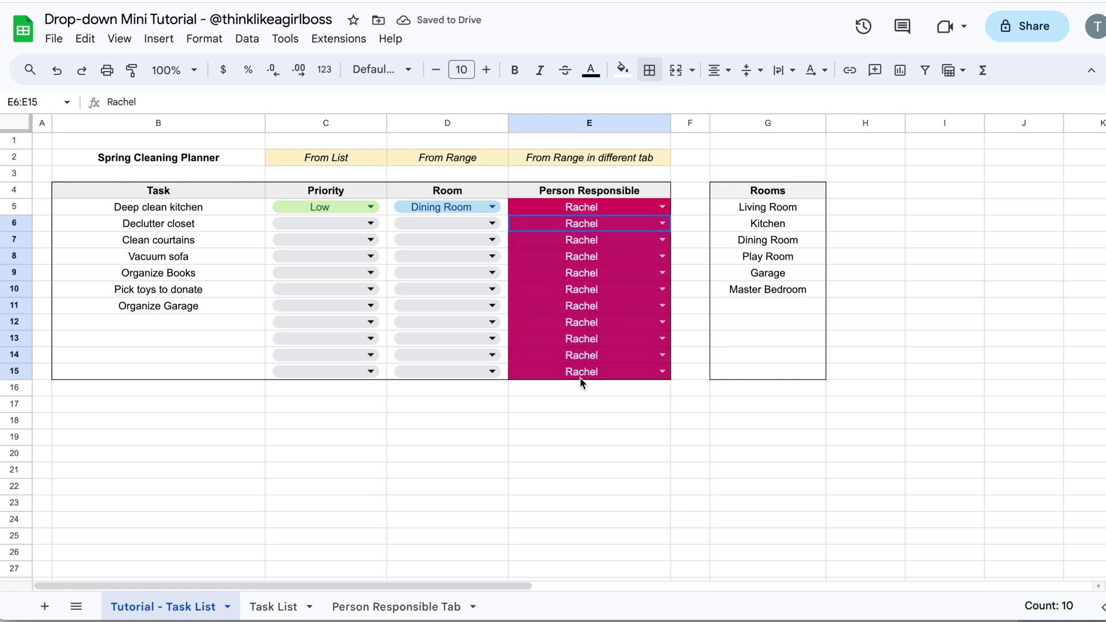
pyautogui.press('Delete')
pyautogui.click(686, 246)
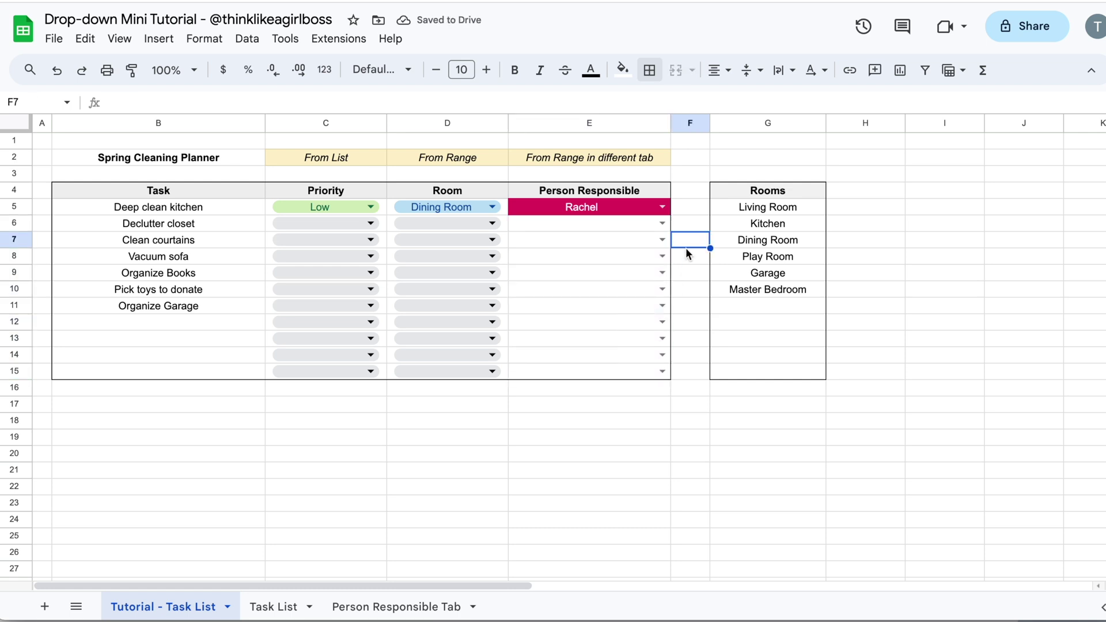
# Clear the chosen name from the Person Responsible dropdown in E5 and check its option list
pyautogui.click(440, 205)
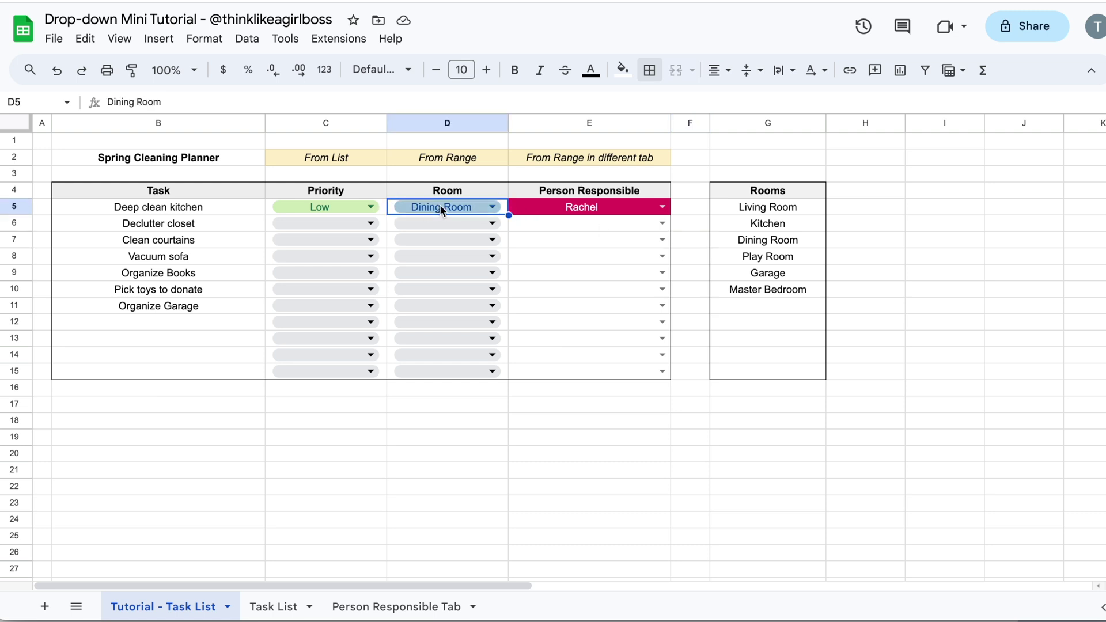
pyautogui.click(522, 212)
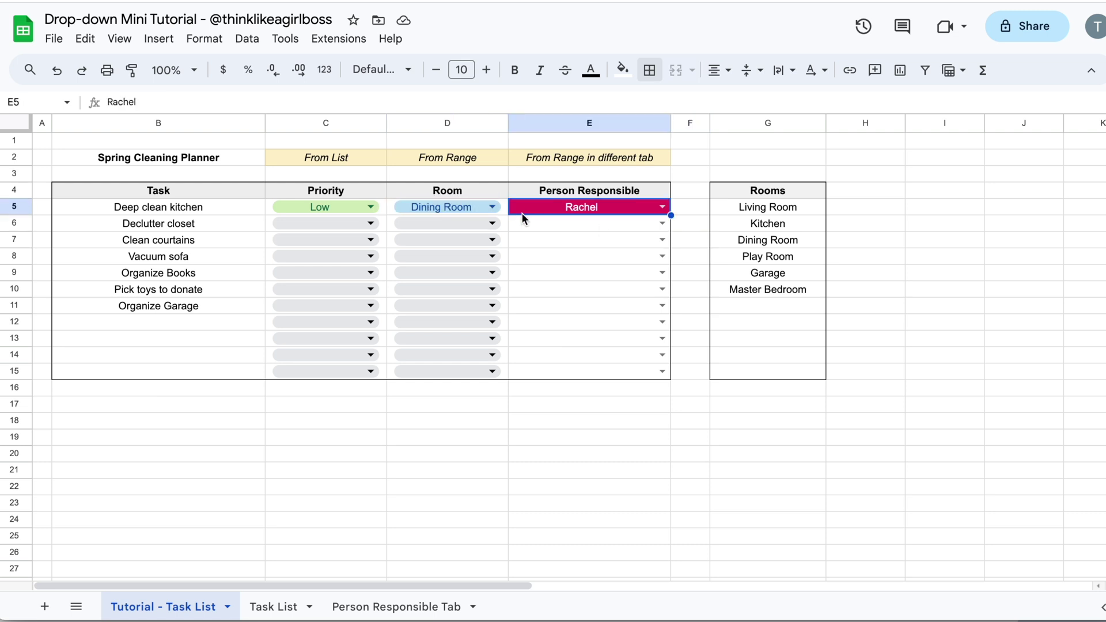
pyautogui.click(544, 237)
pyautogui.click(556, 214)
pyautogui.press('Delete')
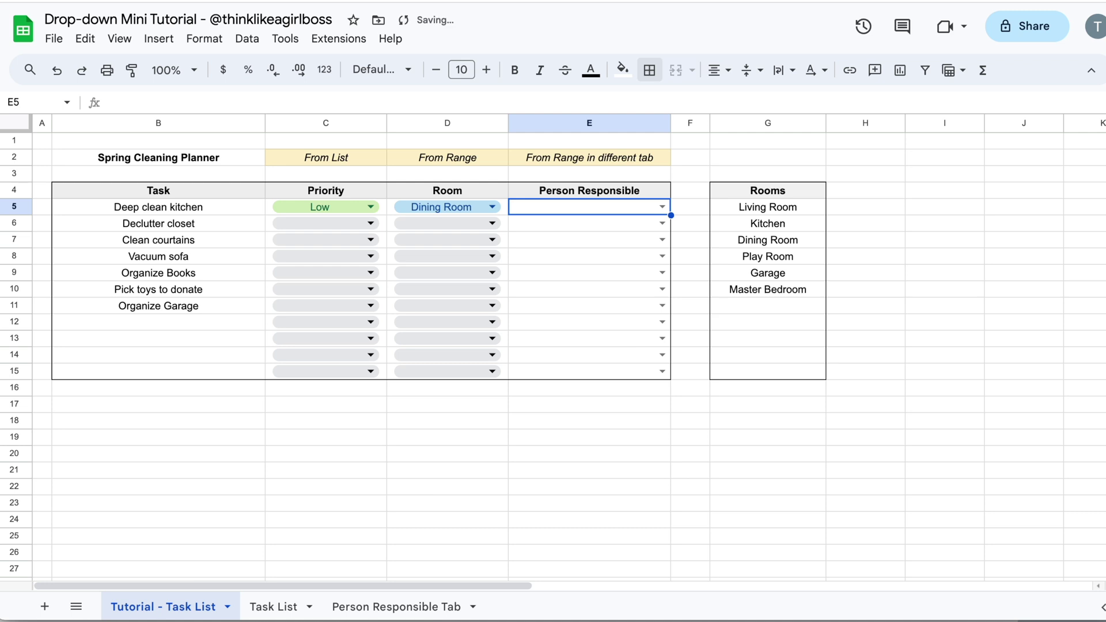
pyautogui.click(662, 206)
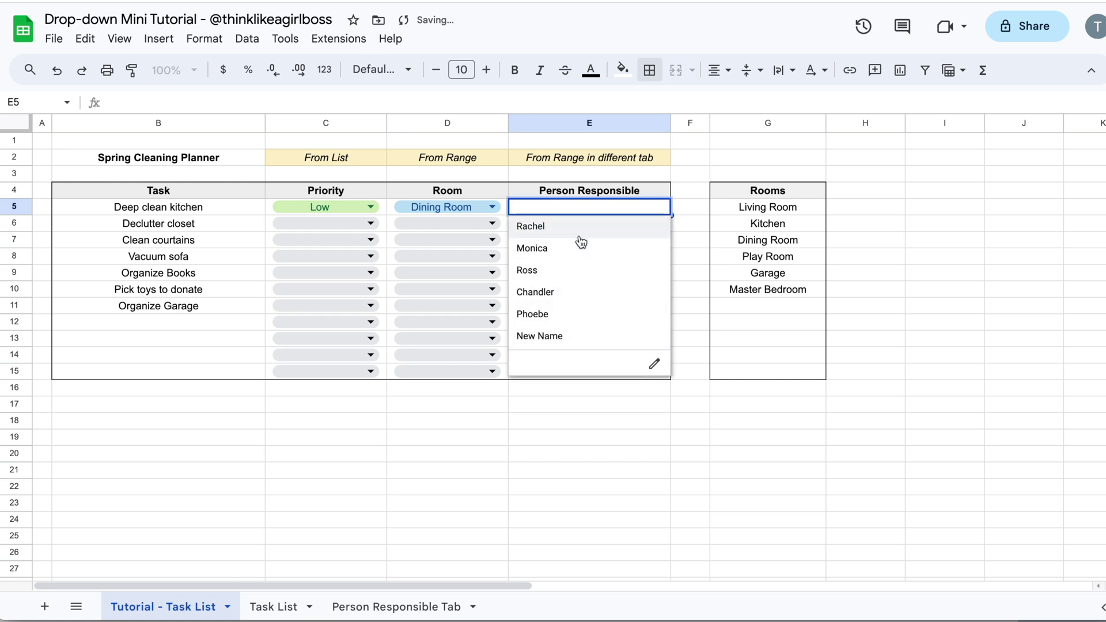
pyautogui.click(724, 136)
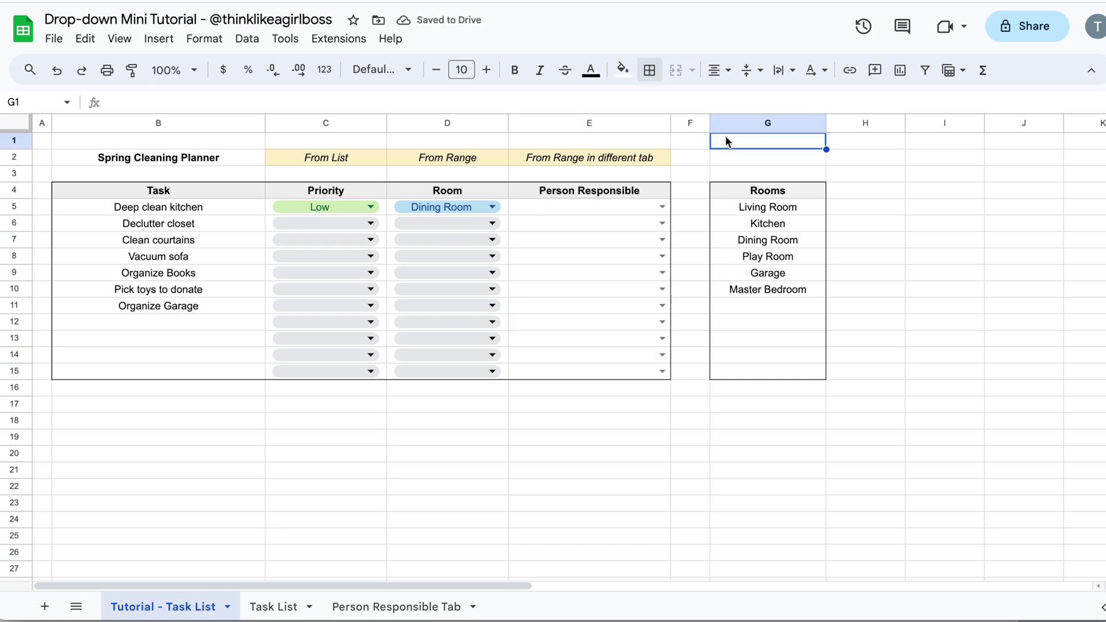
# Delete the chosen room and the dropdown itself from D5, and undo the dropdown's removal
pyautogui.click(505, 209)
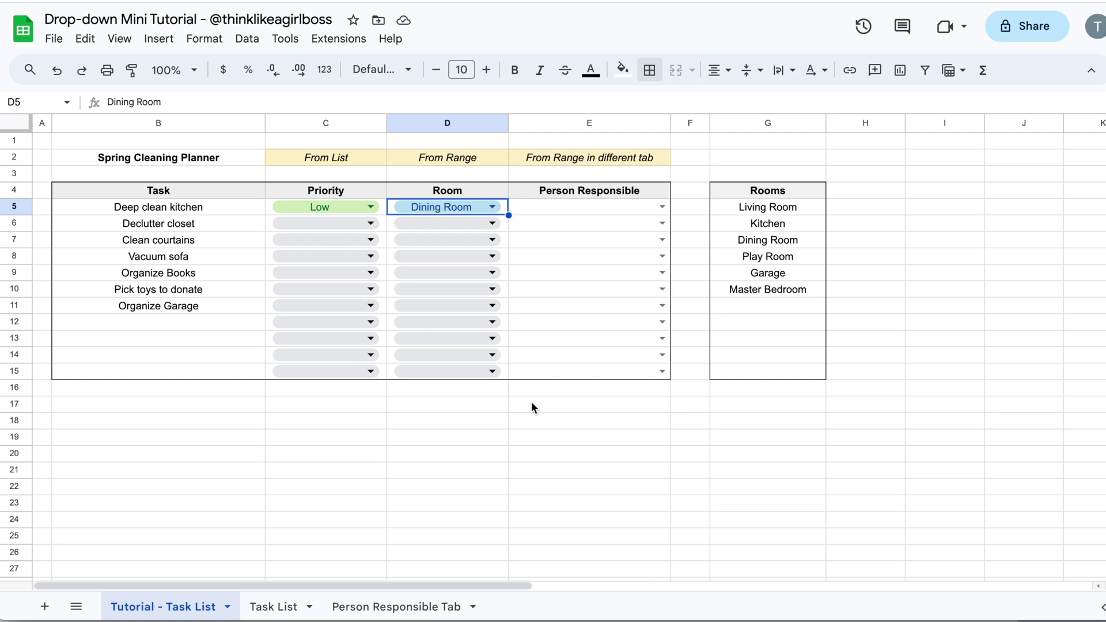
pyautogui.press('Delete')
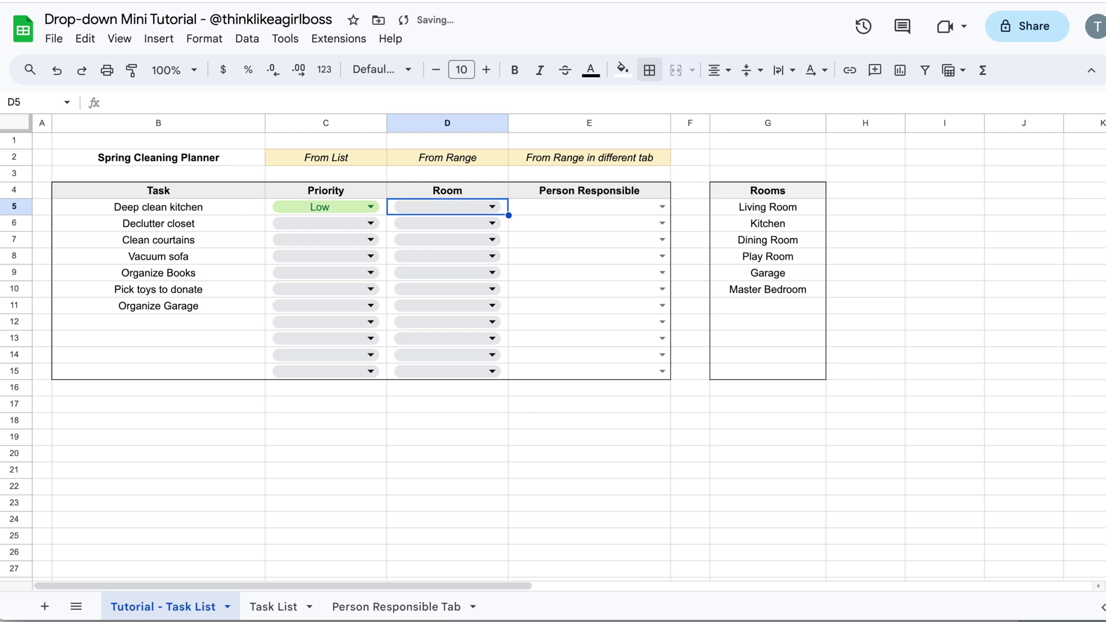
pyautogui.press('Delete')
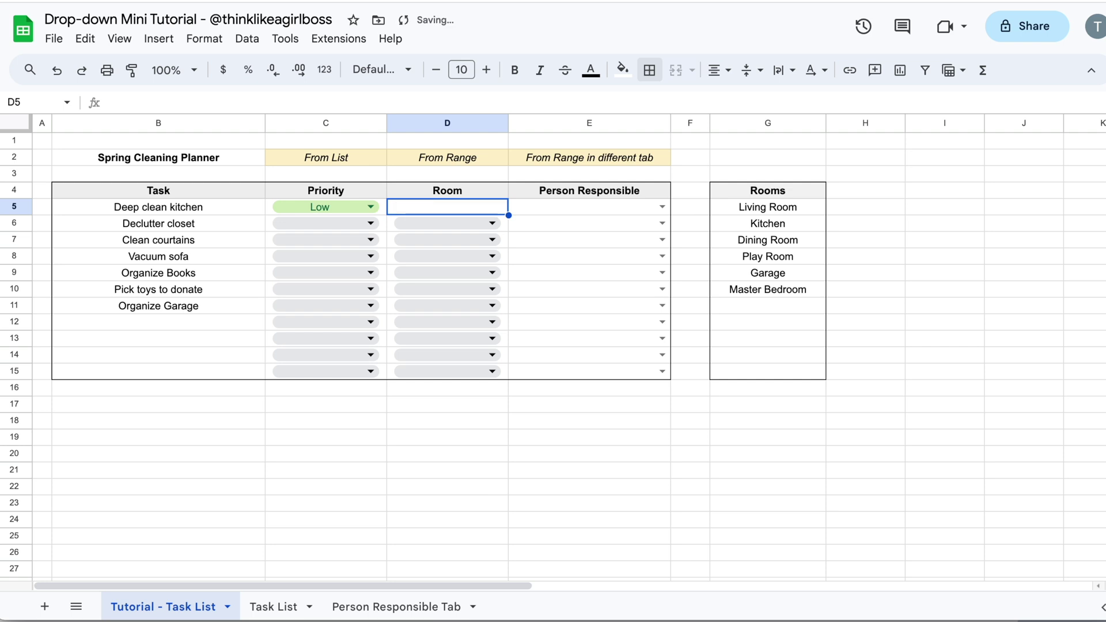
pyautogui.click(575, 233)
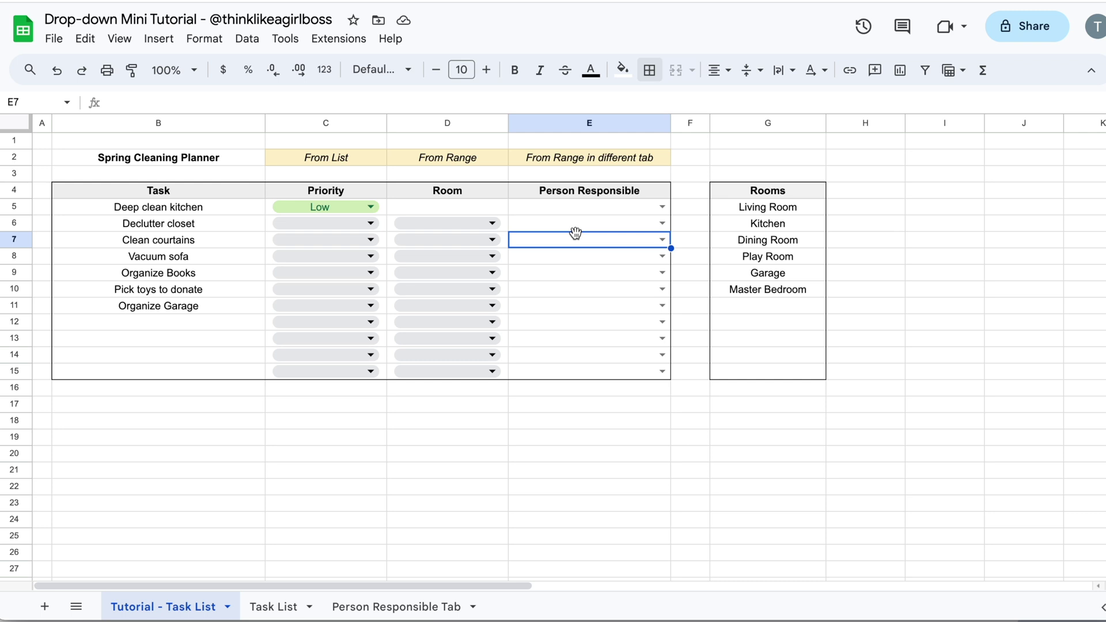
pyautogui.hotkey('ctrl', 'z')
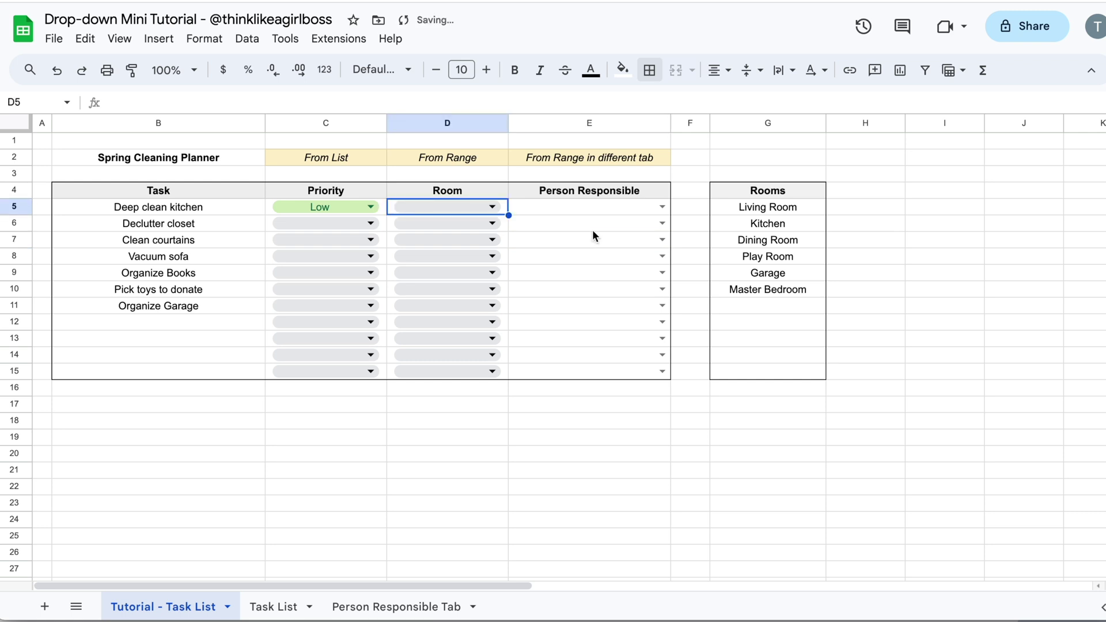
# Choose the first listed person in E5, and set the Room dropdowns to Living Room in D5 and Kitchen in D6
pyautogui.click(661, 209)
pyautogui.click(602, 227)
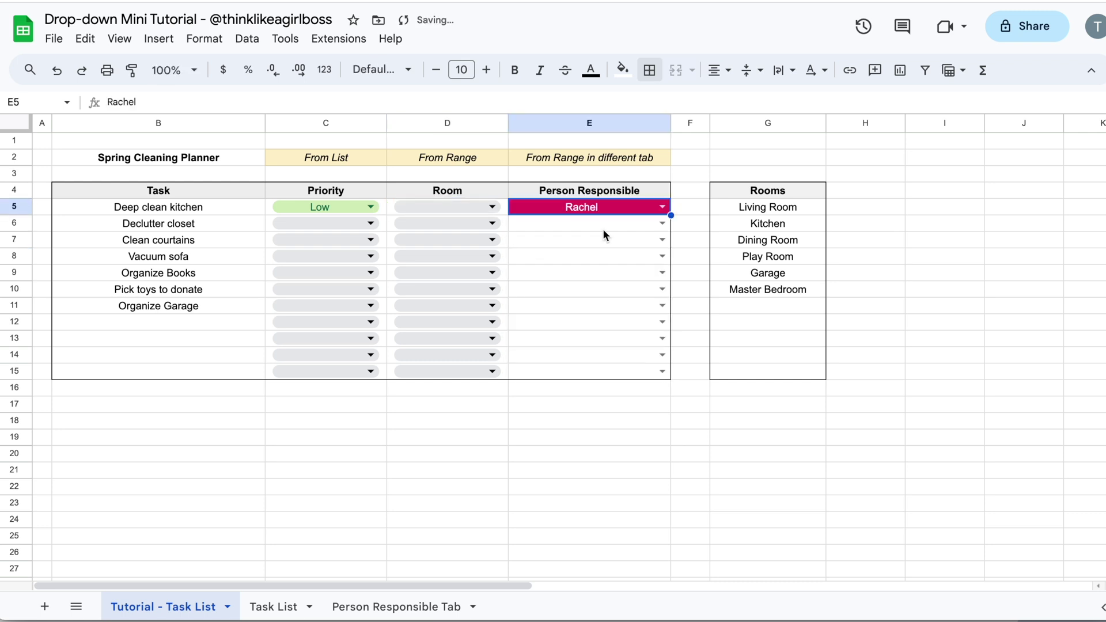
pyautogui.click(493, 208)
pyautogui.click(476, 231)
pyautogui.click(492, 224)
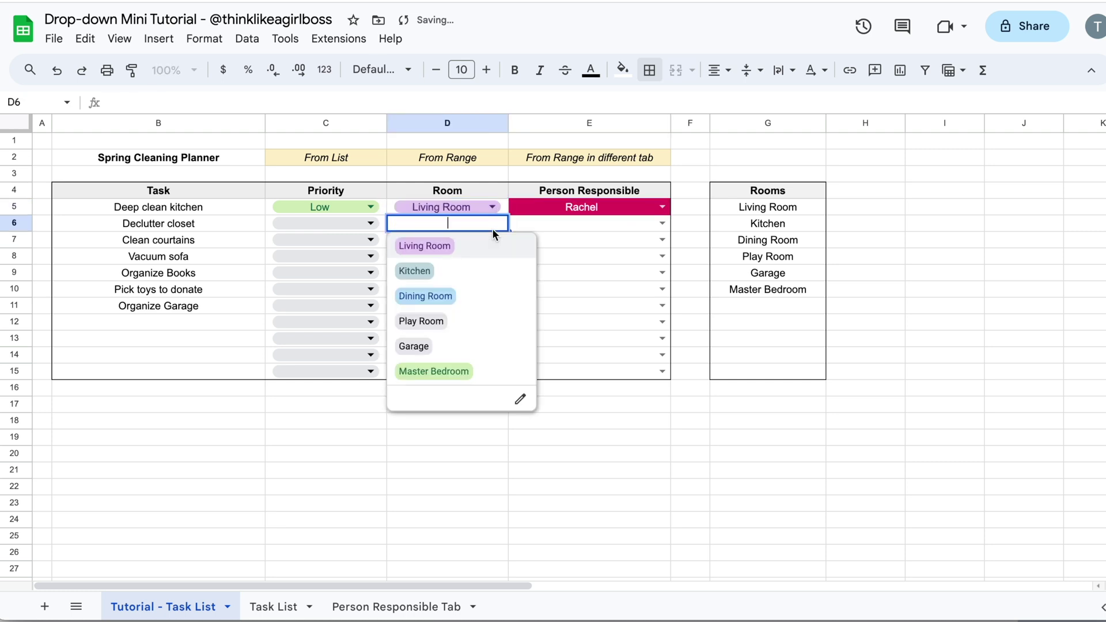
pyautogui.click(464, 281)
pyautogui.click(605, 289)
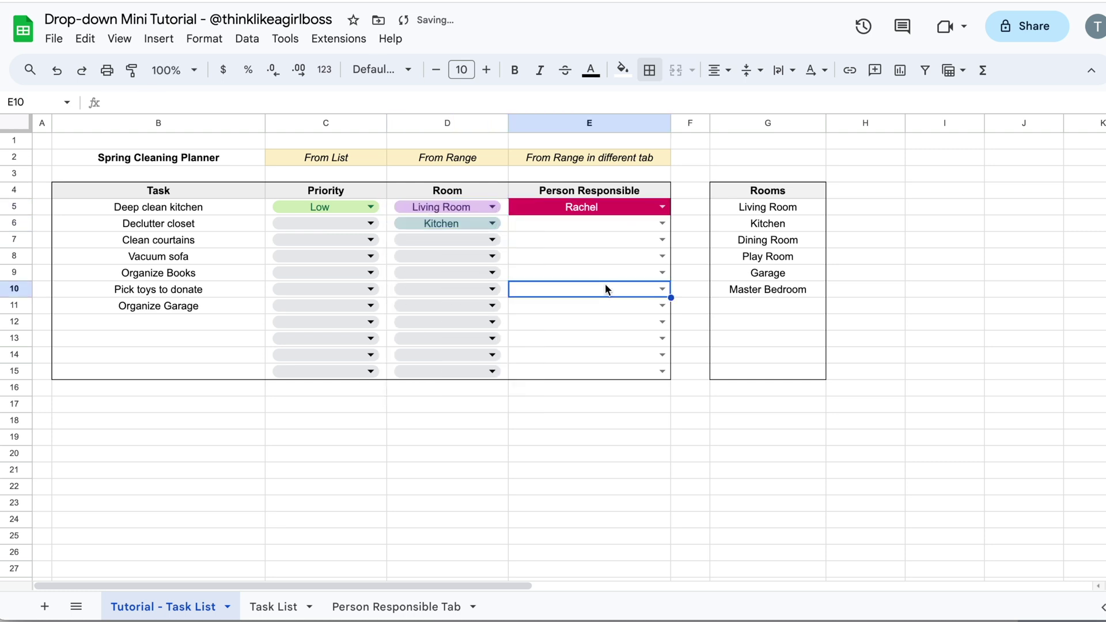
pyautogui.click(856, 406)
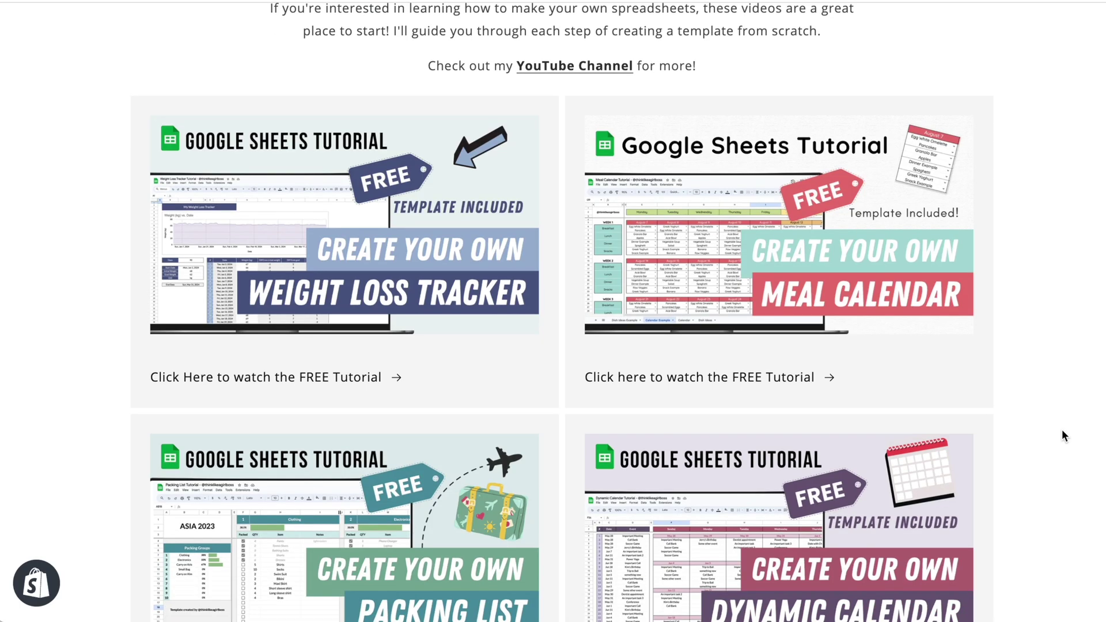
pyautogui.scroll(-5, 1062, 430)
pyautogui.scroll(-5, 1062, 430)
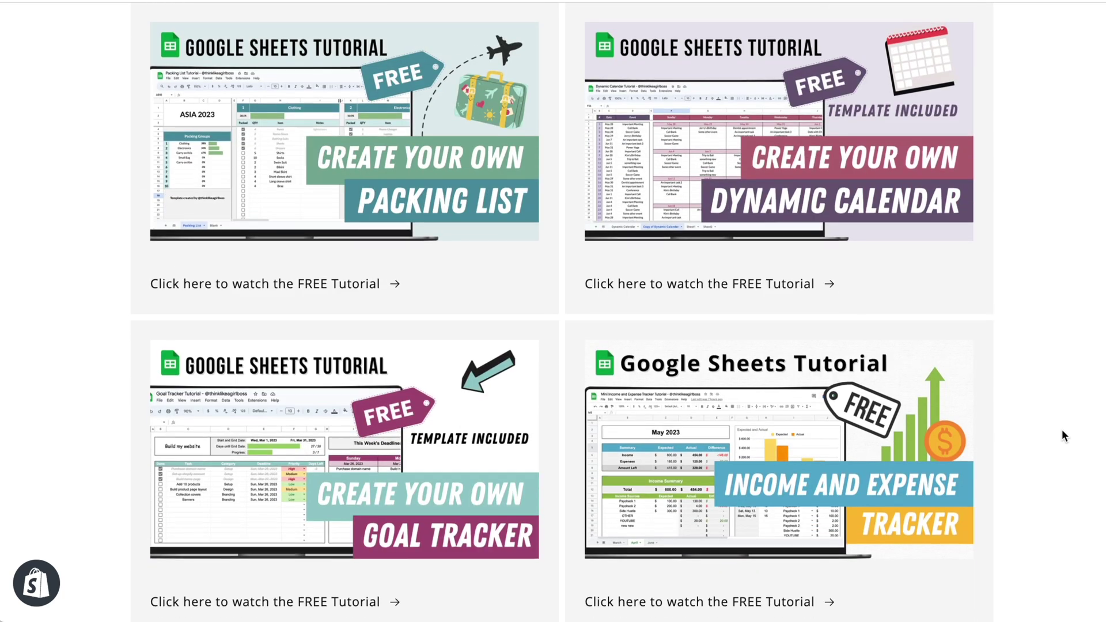
pyautogui.scroll(-6, 1061, 430)
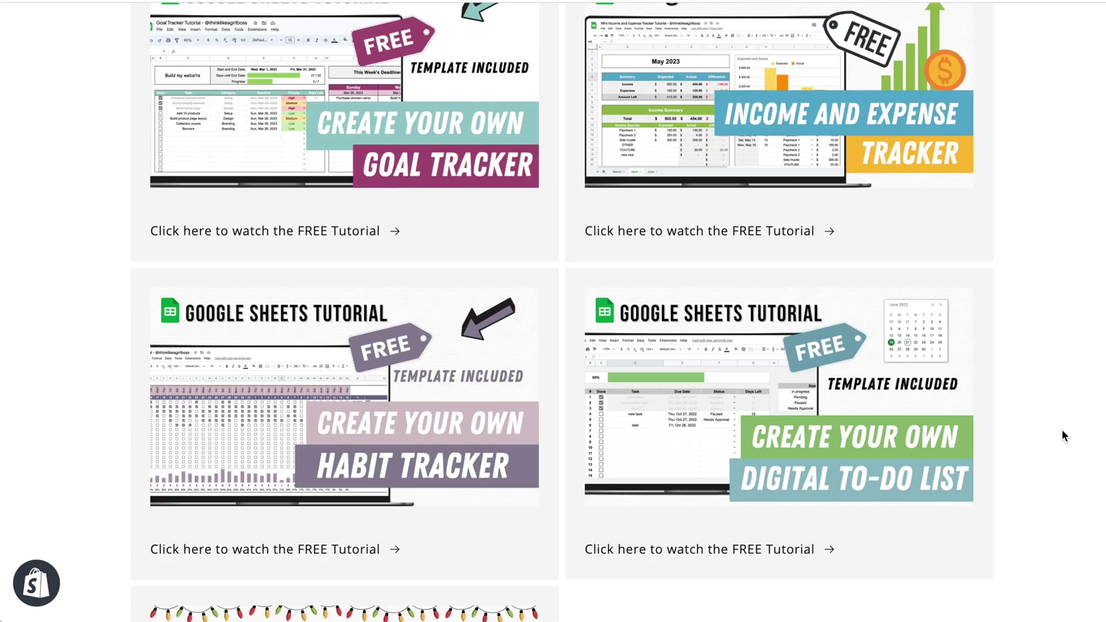
pyautogui.scroll(-3, 1061, 429)
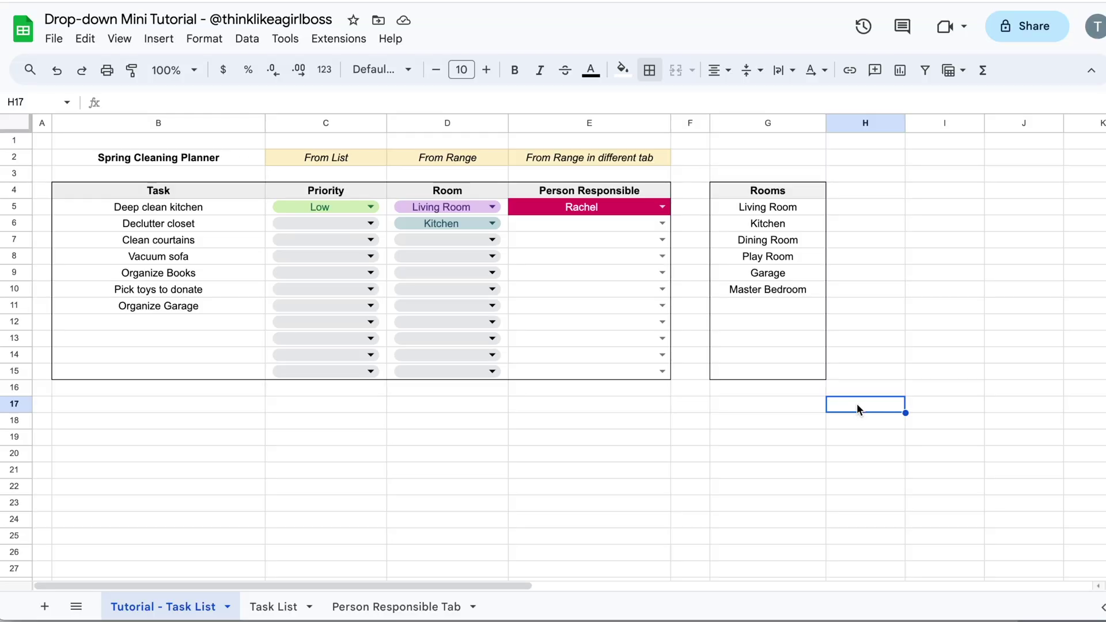